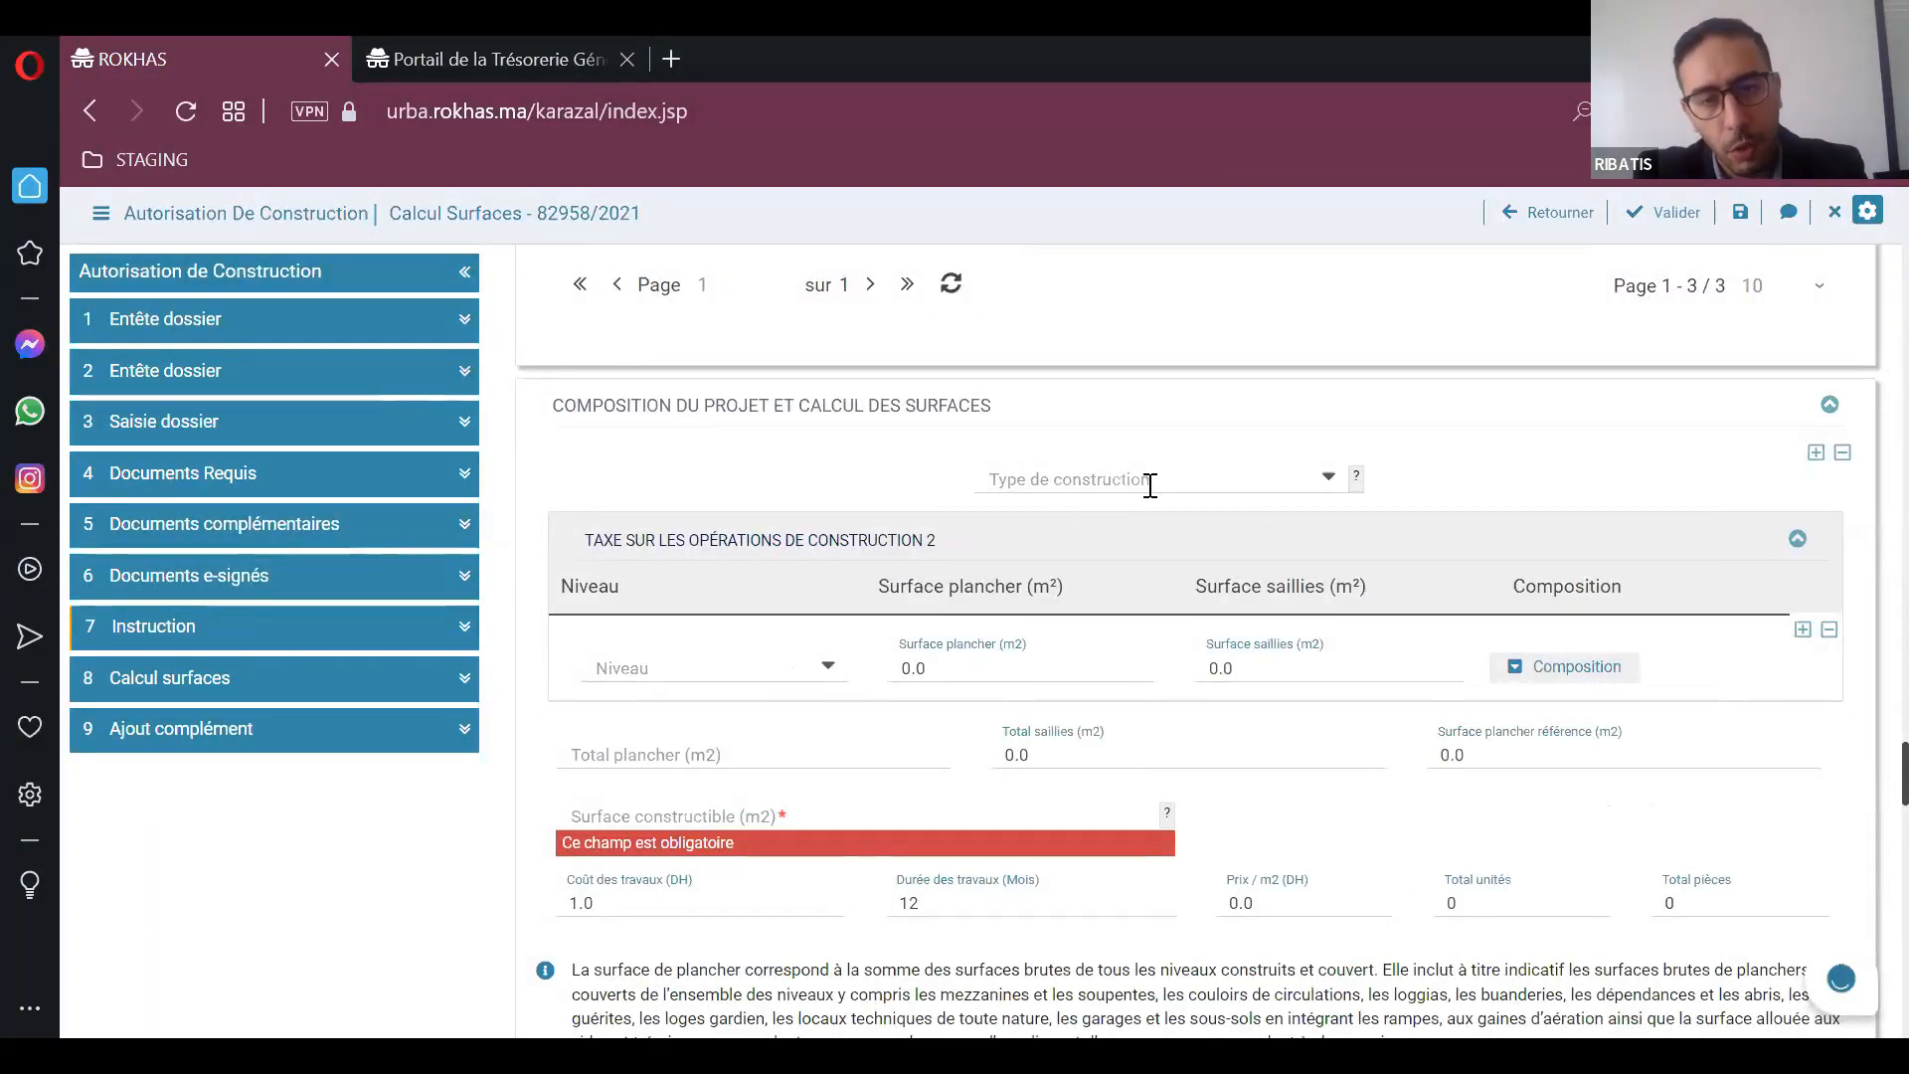
Step: Set the construction type to Catégorie B and choose R+1 as the level of the construction tax row
{"action": "left_click", "coordinate": [1193, 493]}
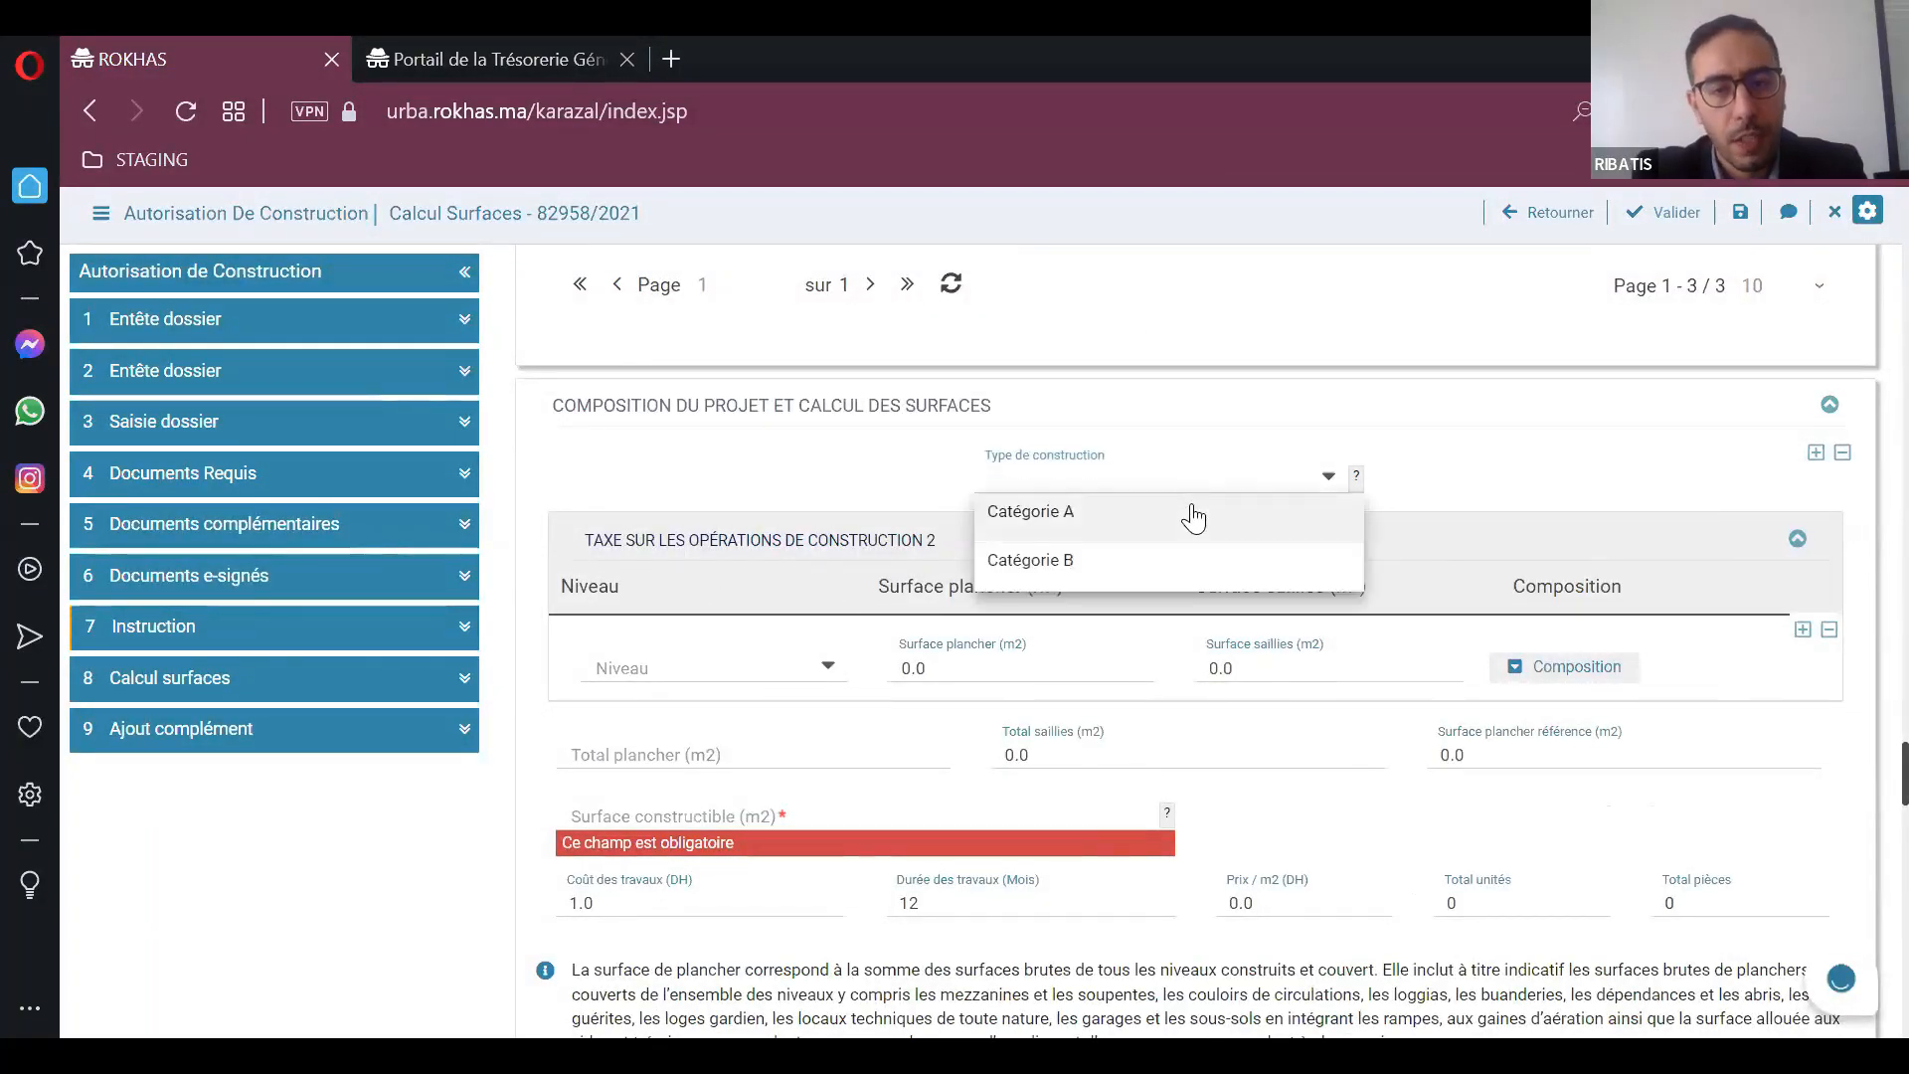
{"action": "left_click", "coordinate": [1193, 561]}
{"action": "scroll", "coordinate": [822, 503], "scroll_direction": "down", "scroll_amount": 2}
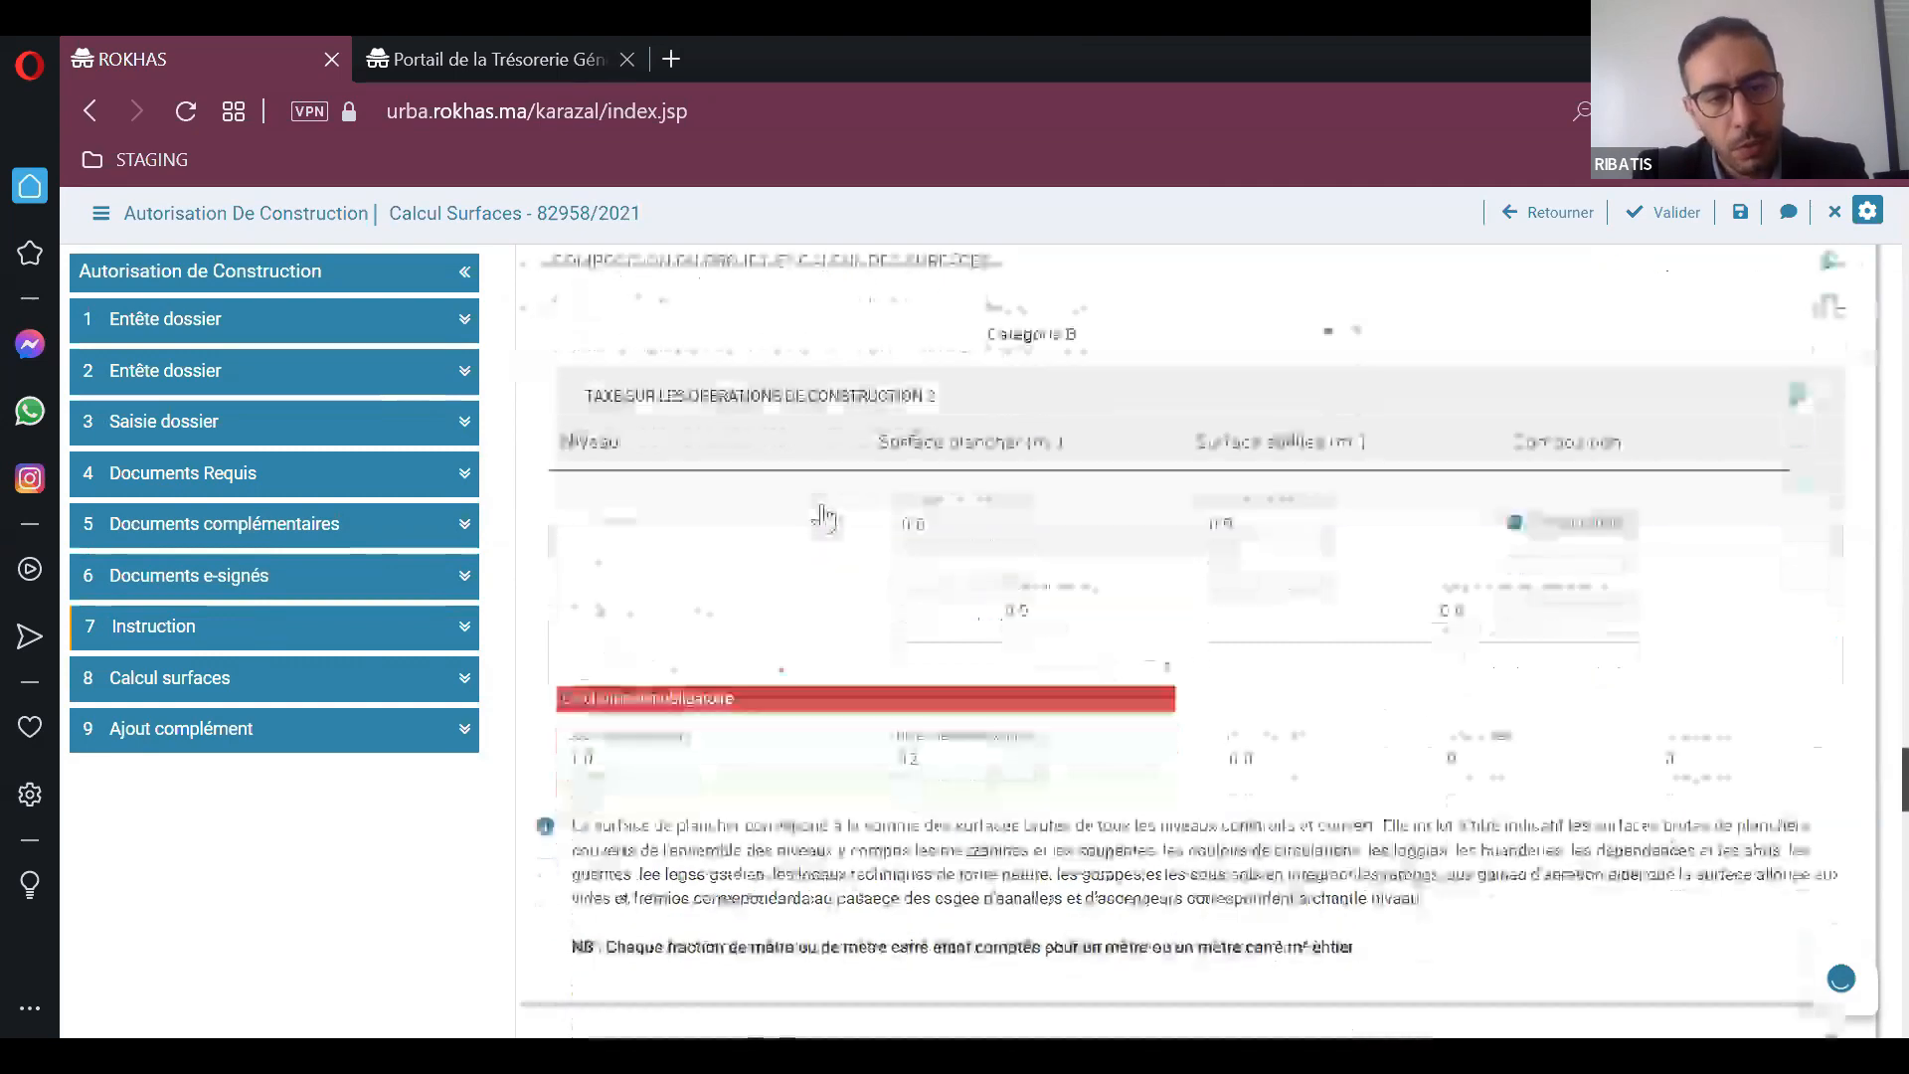
{"action": "left_click", "coordinate": [794, 524]}
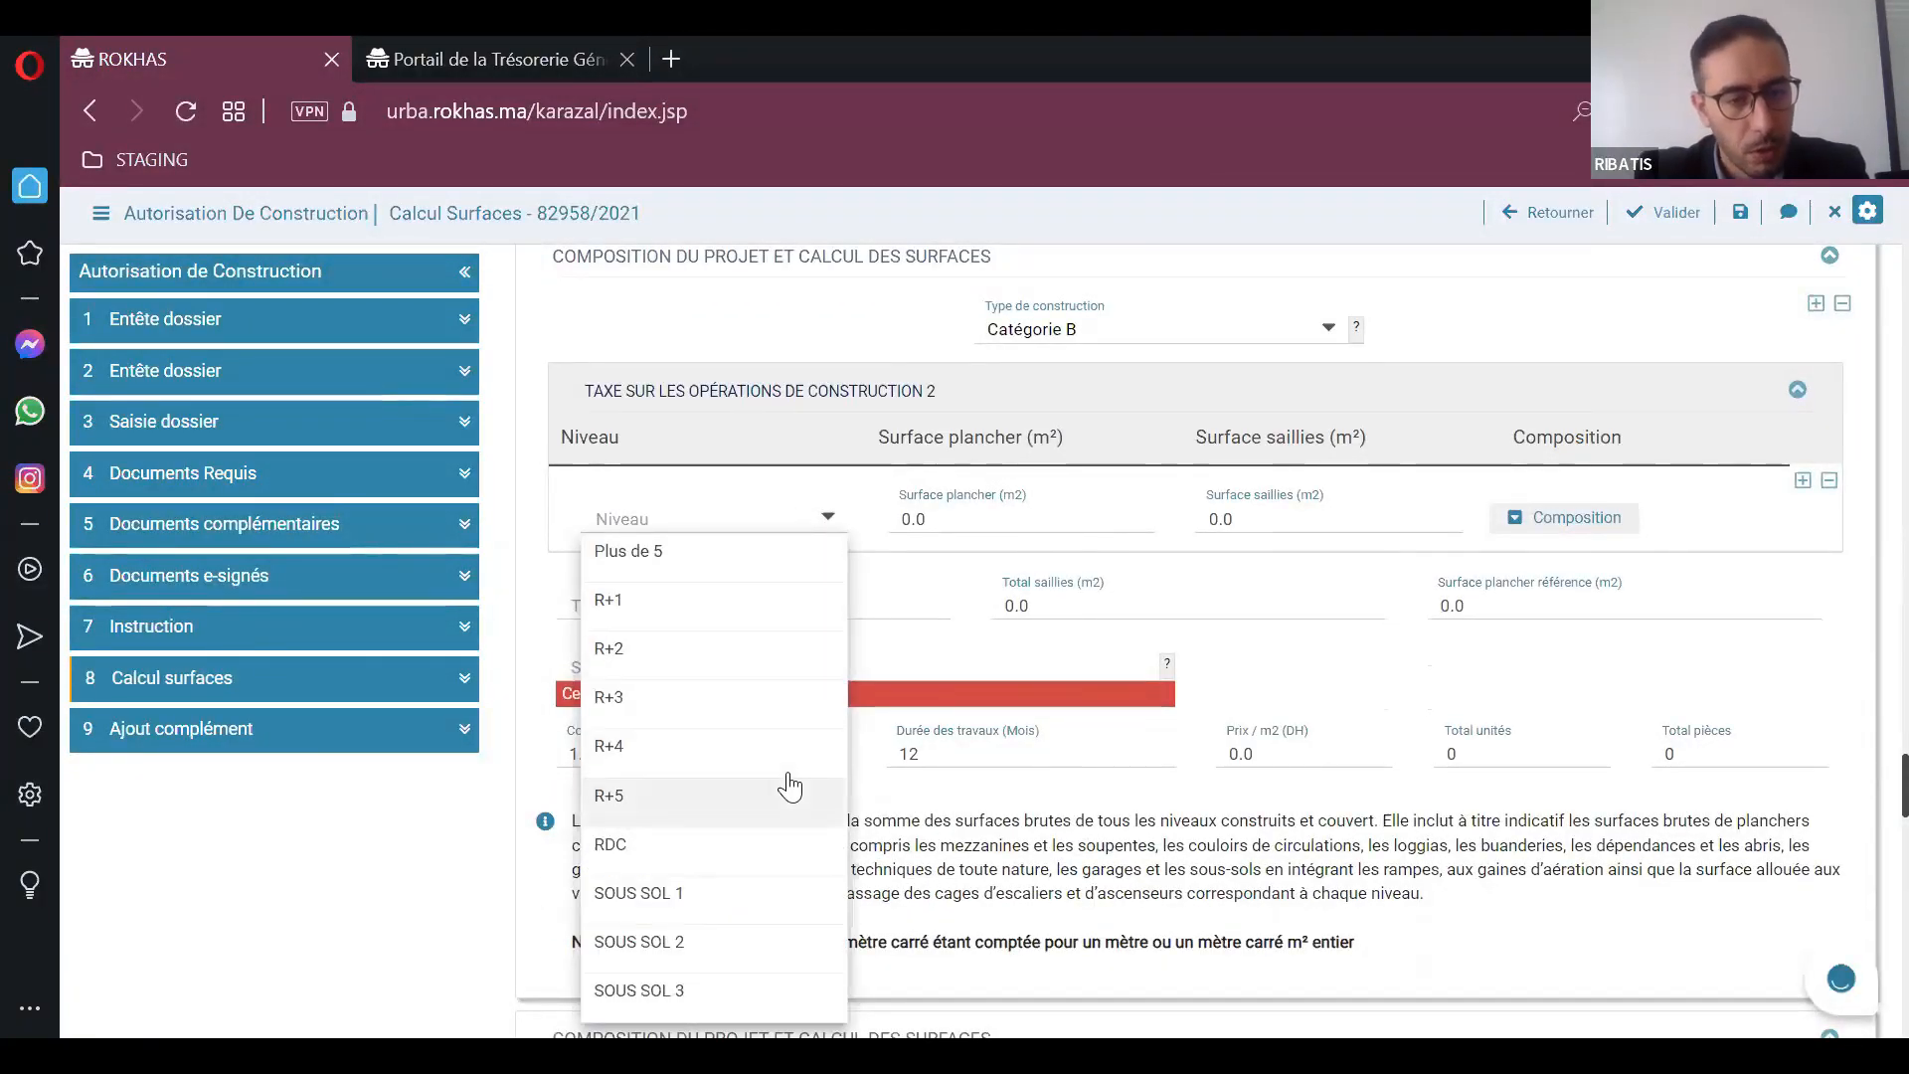
{"action": "left_click", "coordinate": [687, 619]}
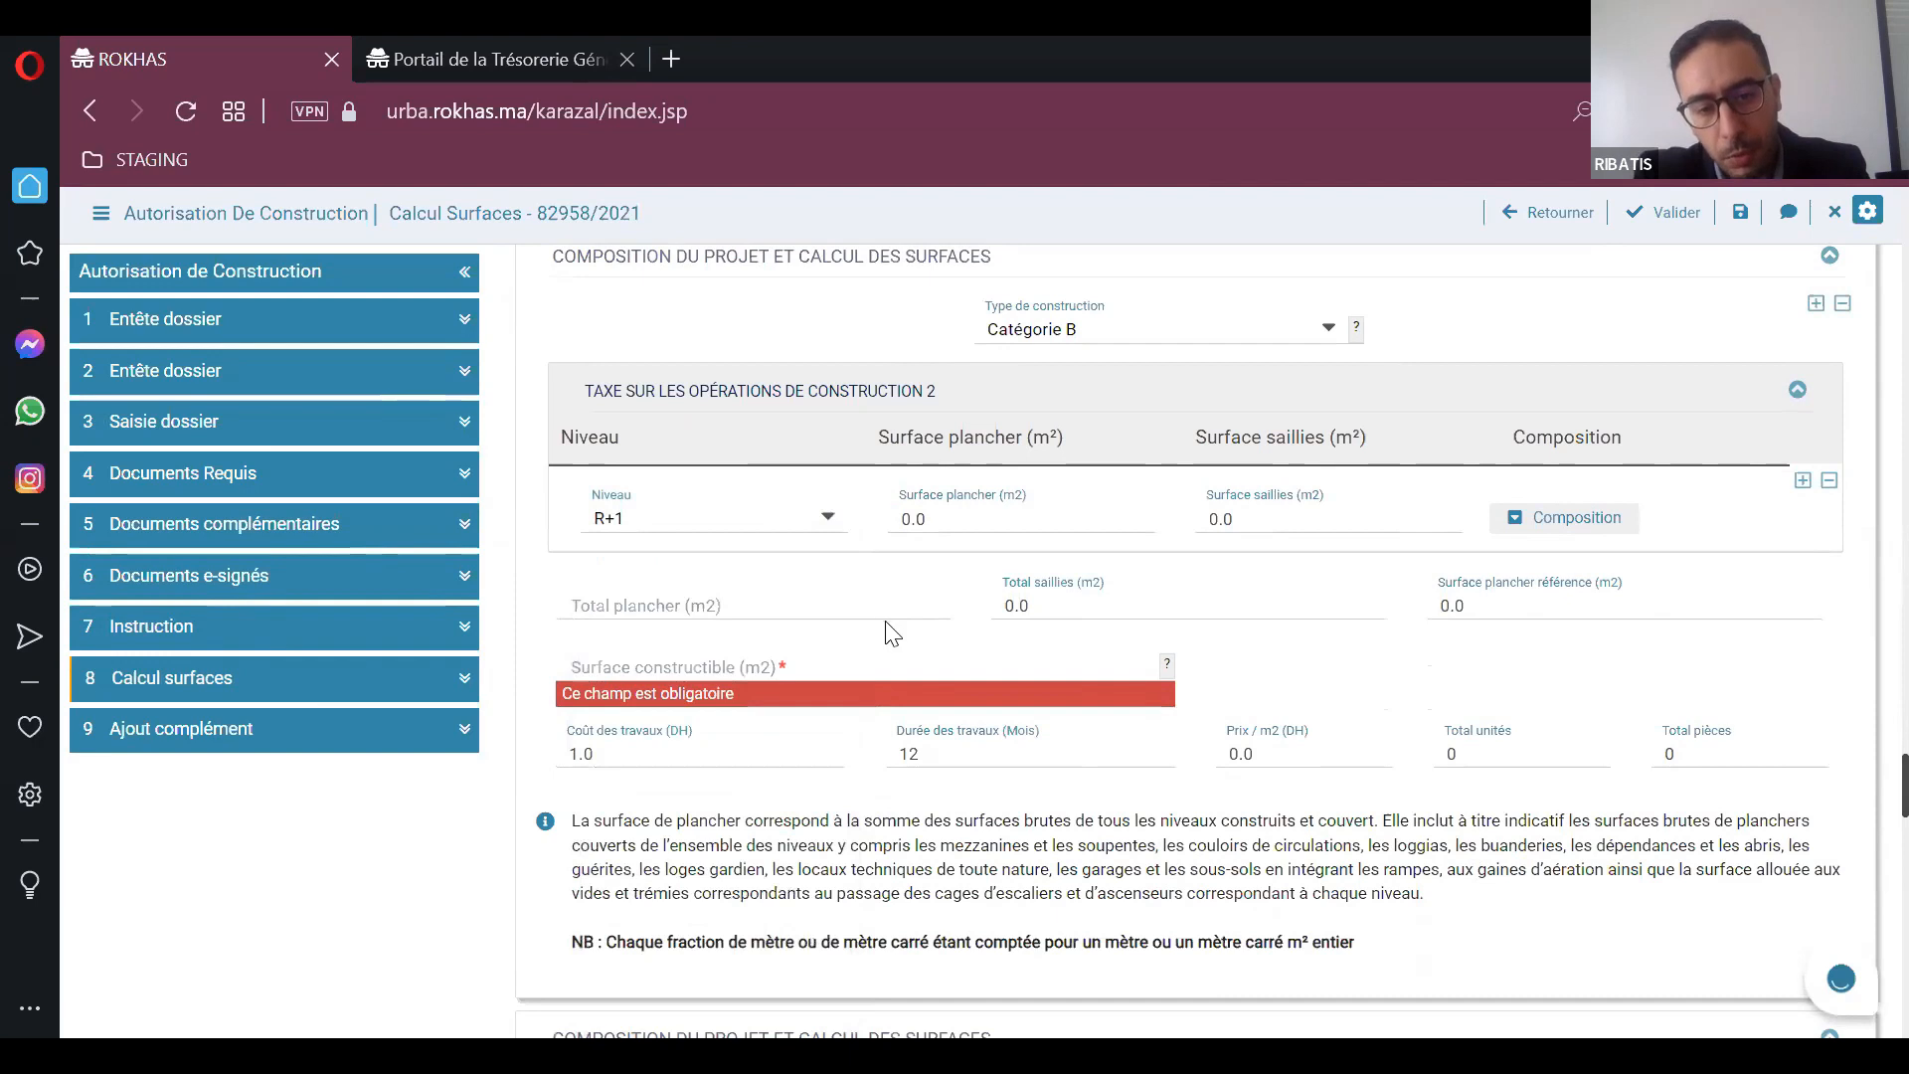
Step: Set the R+1 level's floor area (Surface plancher) to 1020 m² and its projection area (Surface saillies) to 12 m²
{"action": "left_click", "coordinate": [870, 651]}
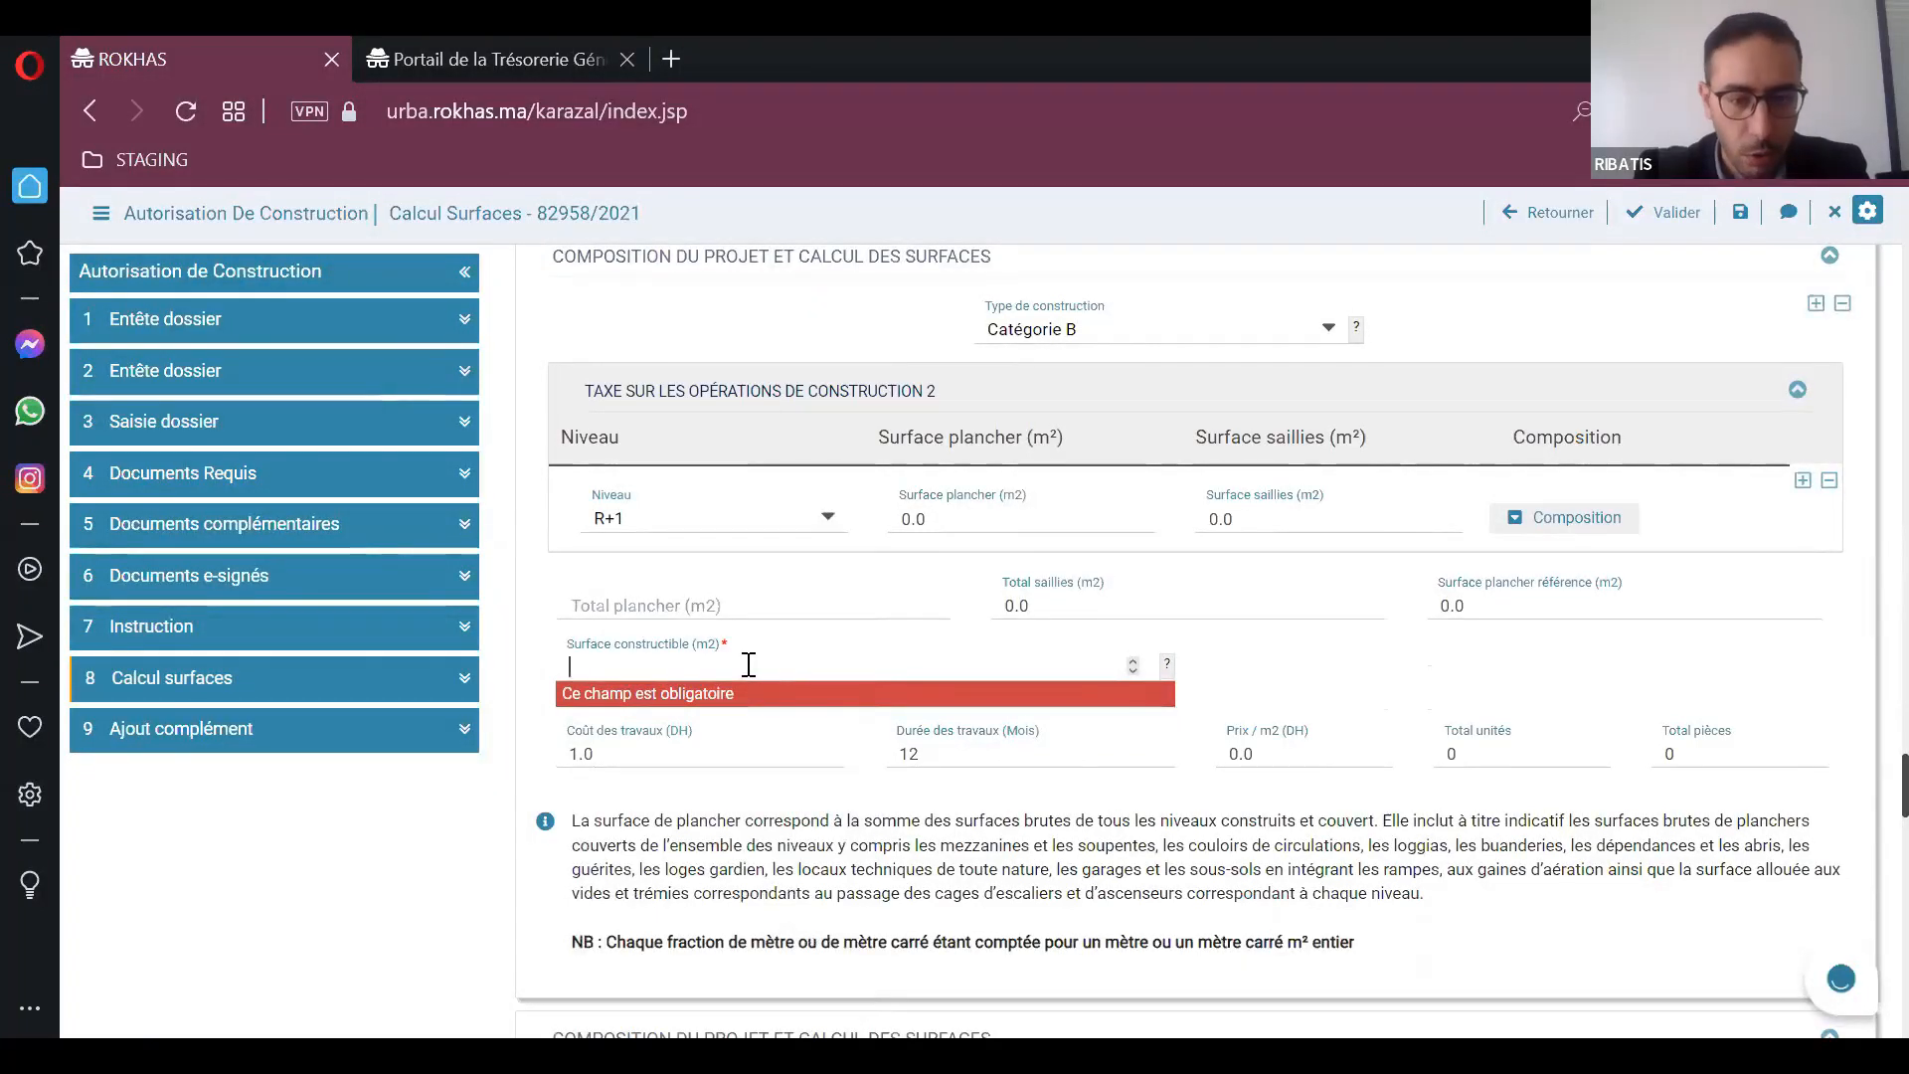
{"action": "left_click", "coordinate": [931, 519]}
{"action": "left_click_drag", "start_coordinate": [931, 519], "coordinate": [862, 534]}
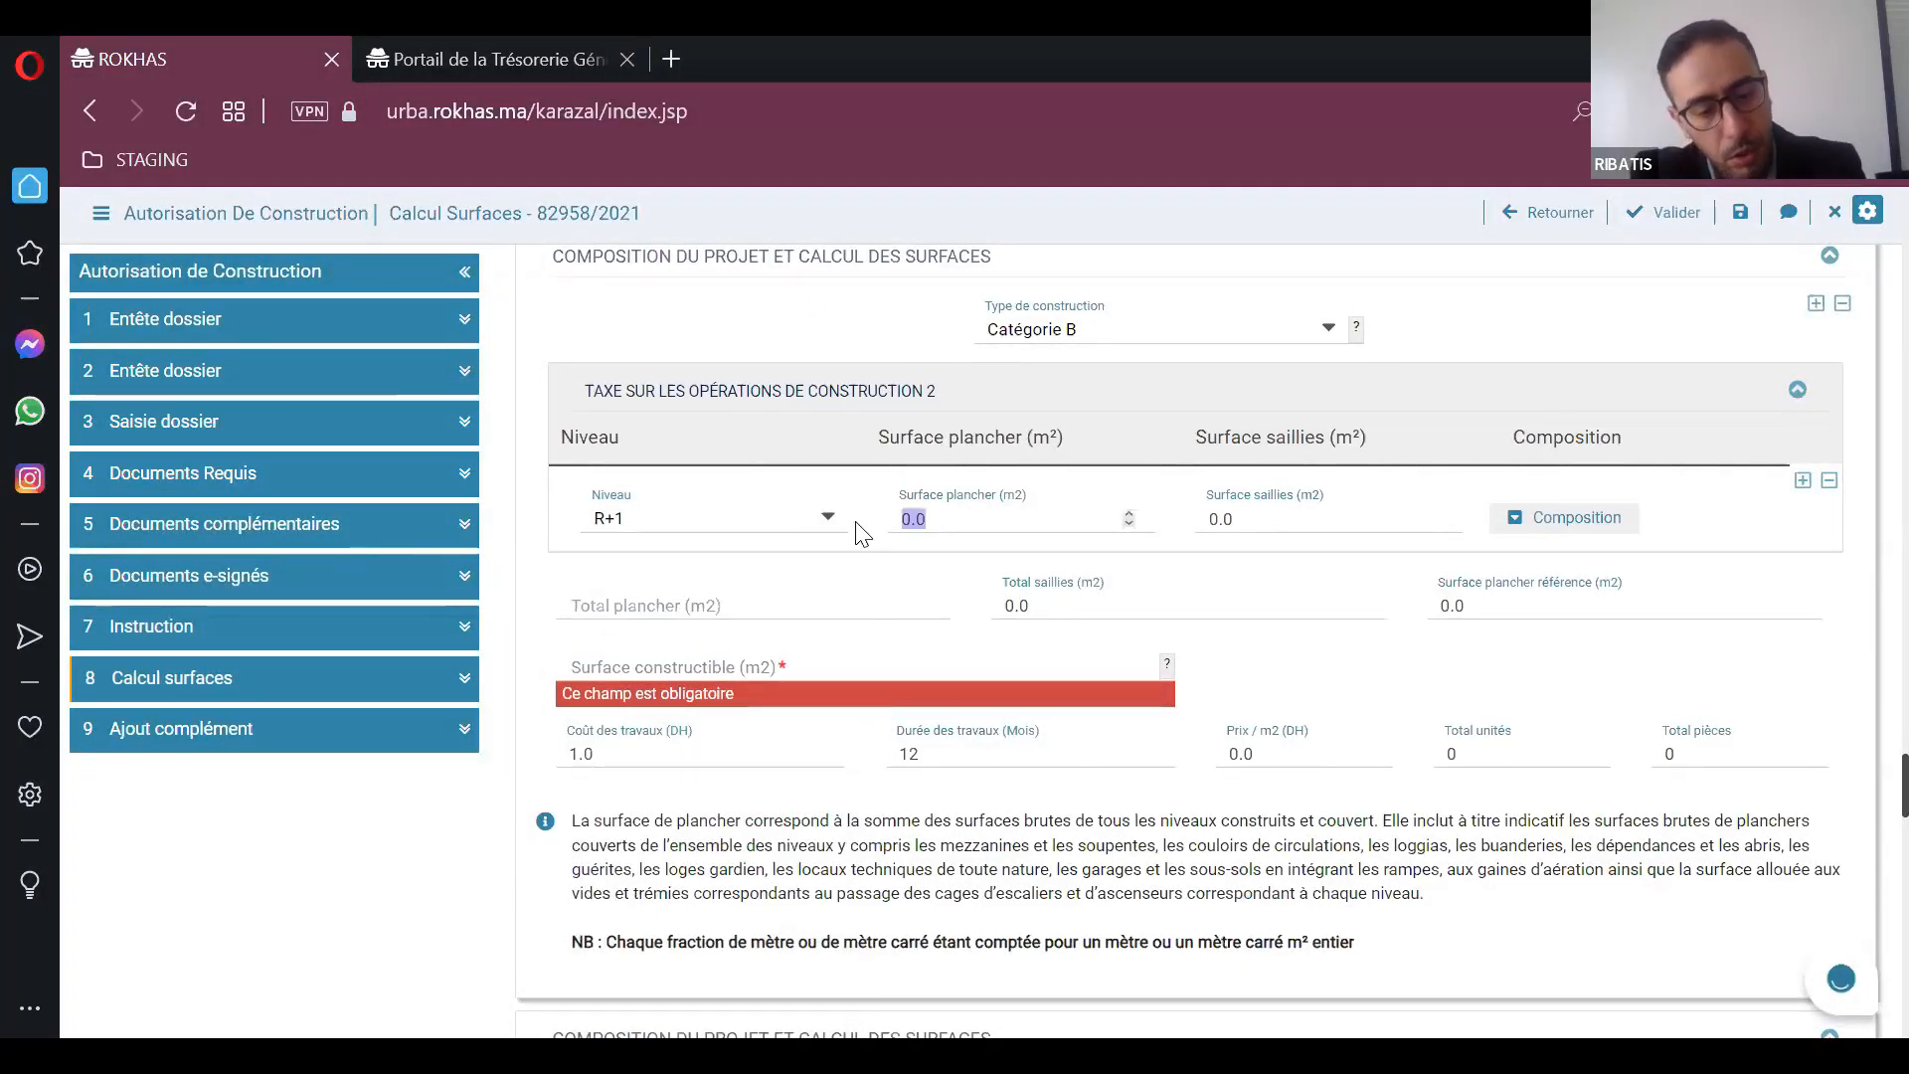
{"action": "type", "text": "1"}
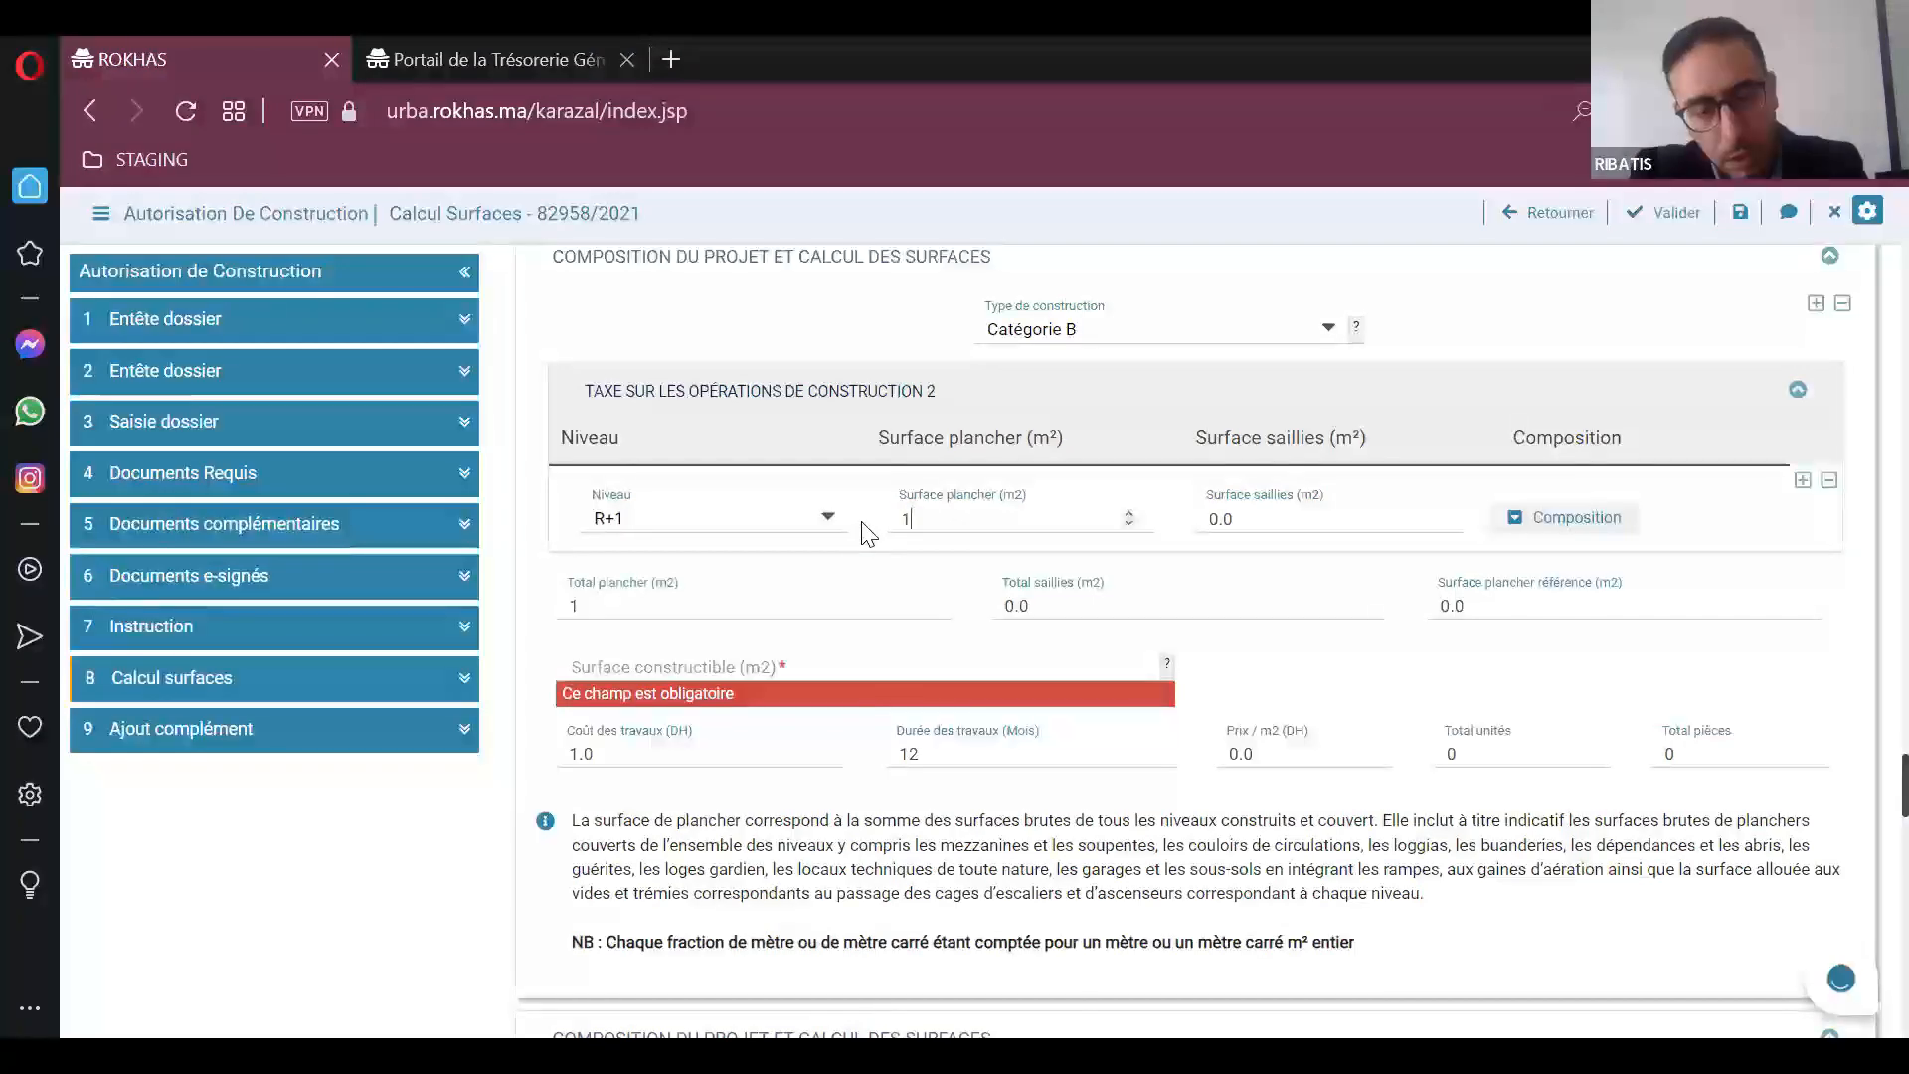
{"action": "type", "text": "020"}
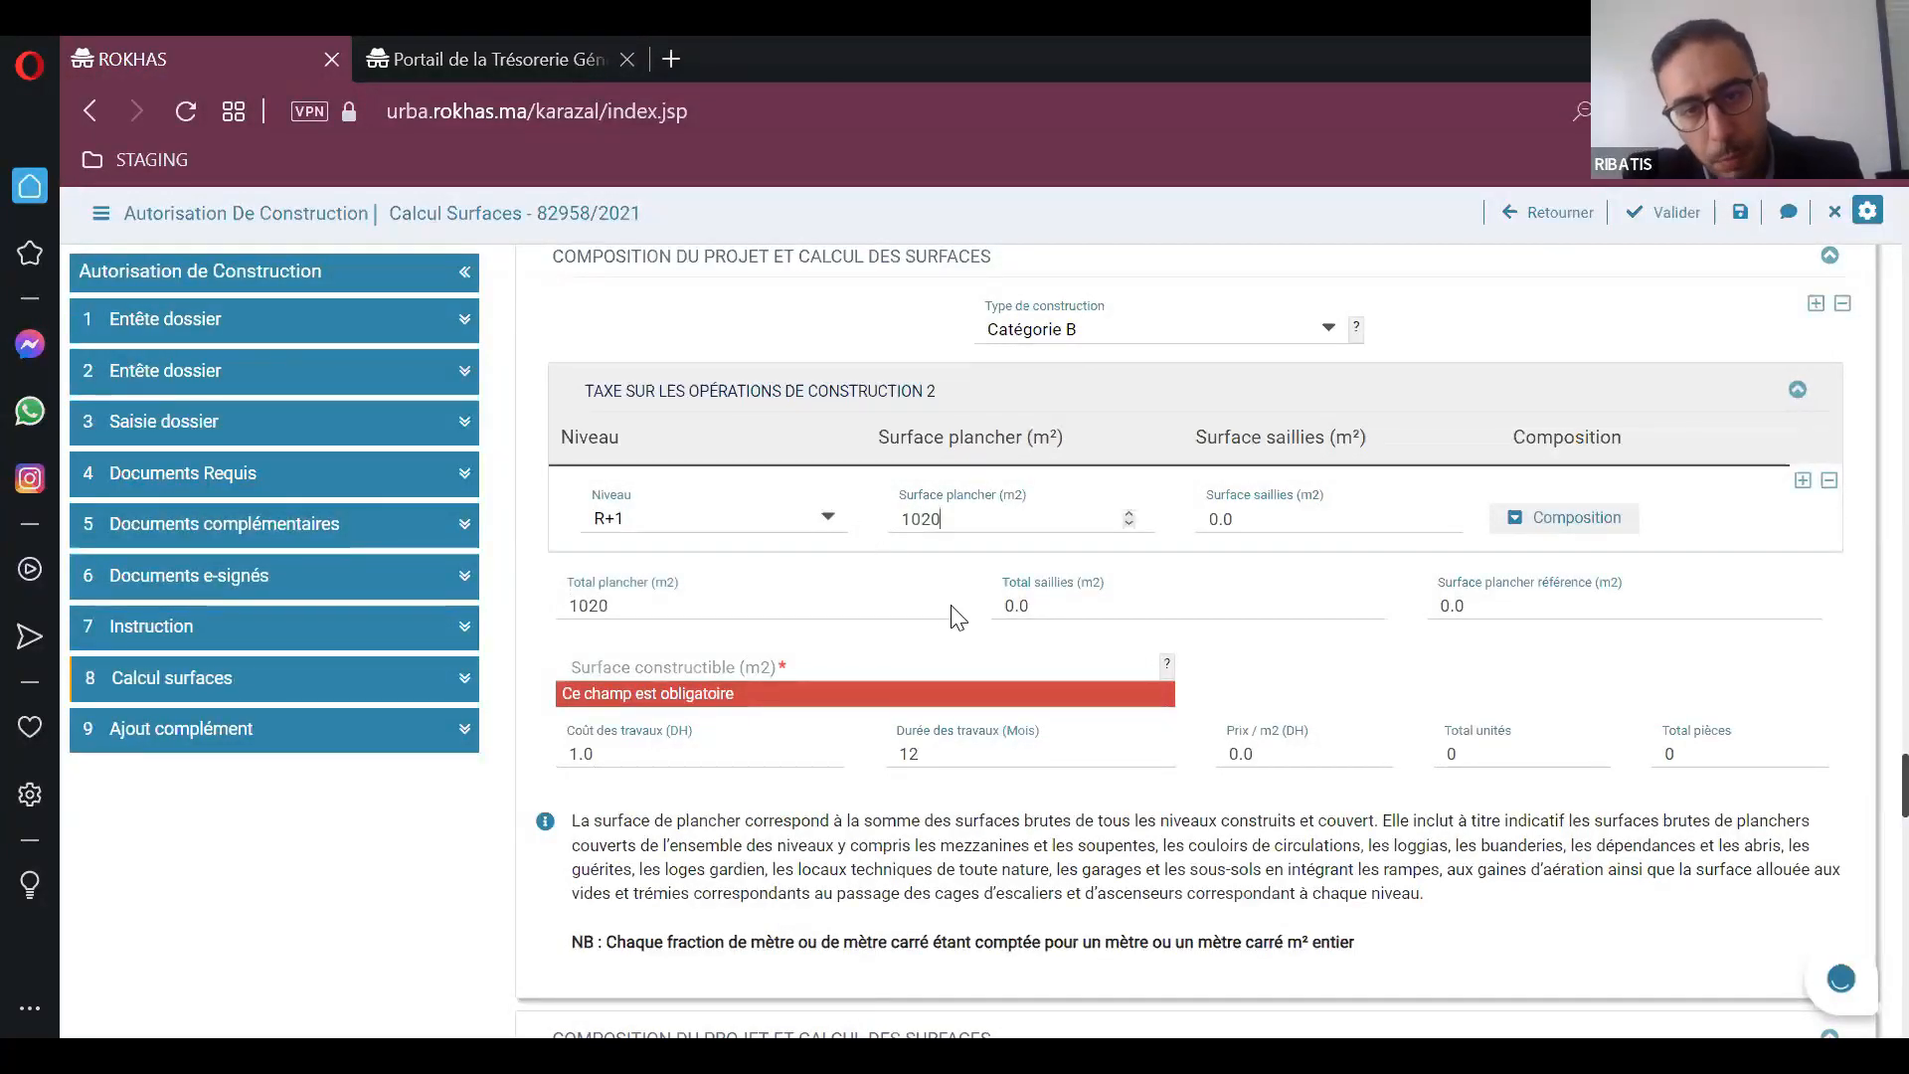
{"action": "left_click", "coordinate": [1229, 522]}
{"action": "left_click_drag", "start_coordinate": [1235, 519], "coordinate": [1180, 509]}
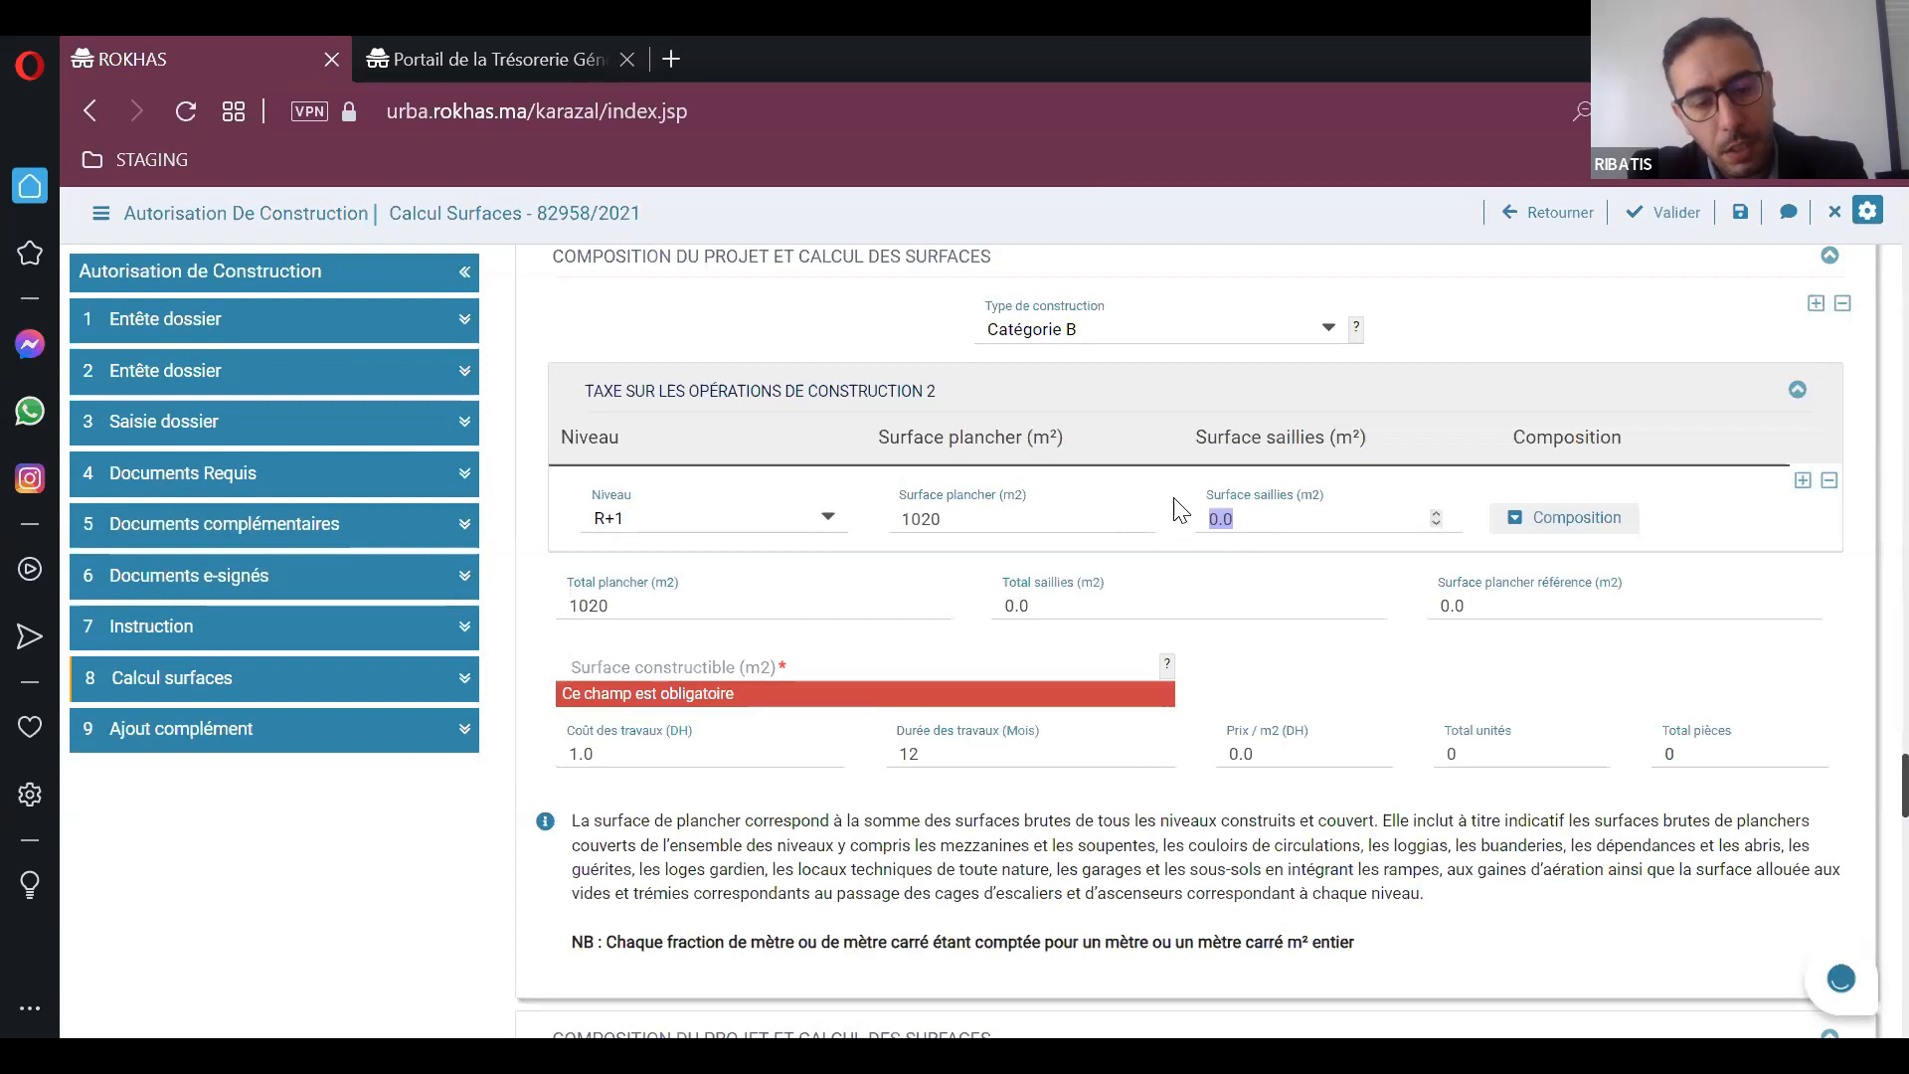
{"action": "type", "text": "12"}
Step: Open the R+1 level's composition and enter the component type Appartement with 2 units
{"action": "key", "text": "Tab"}
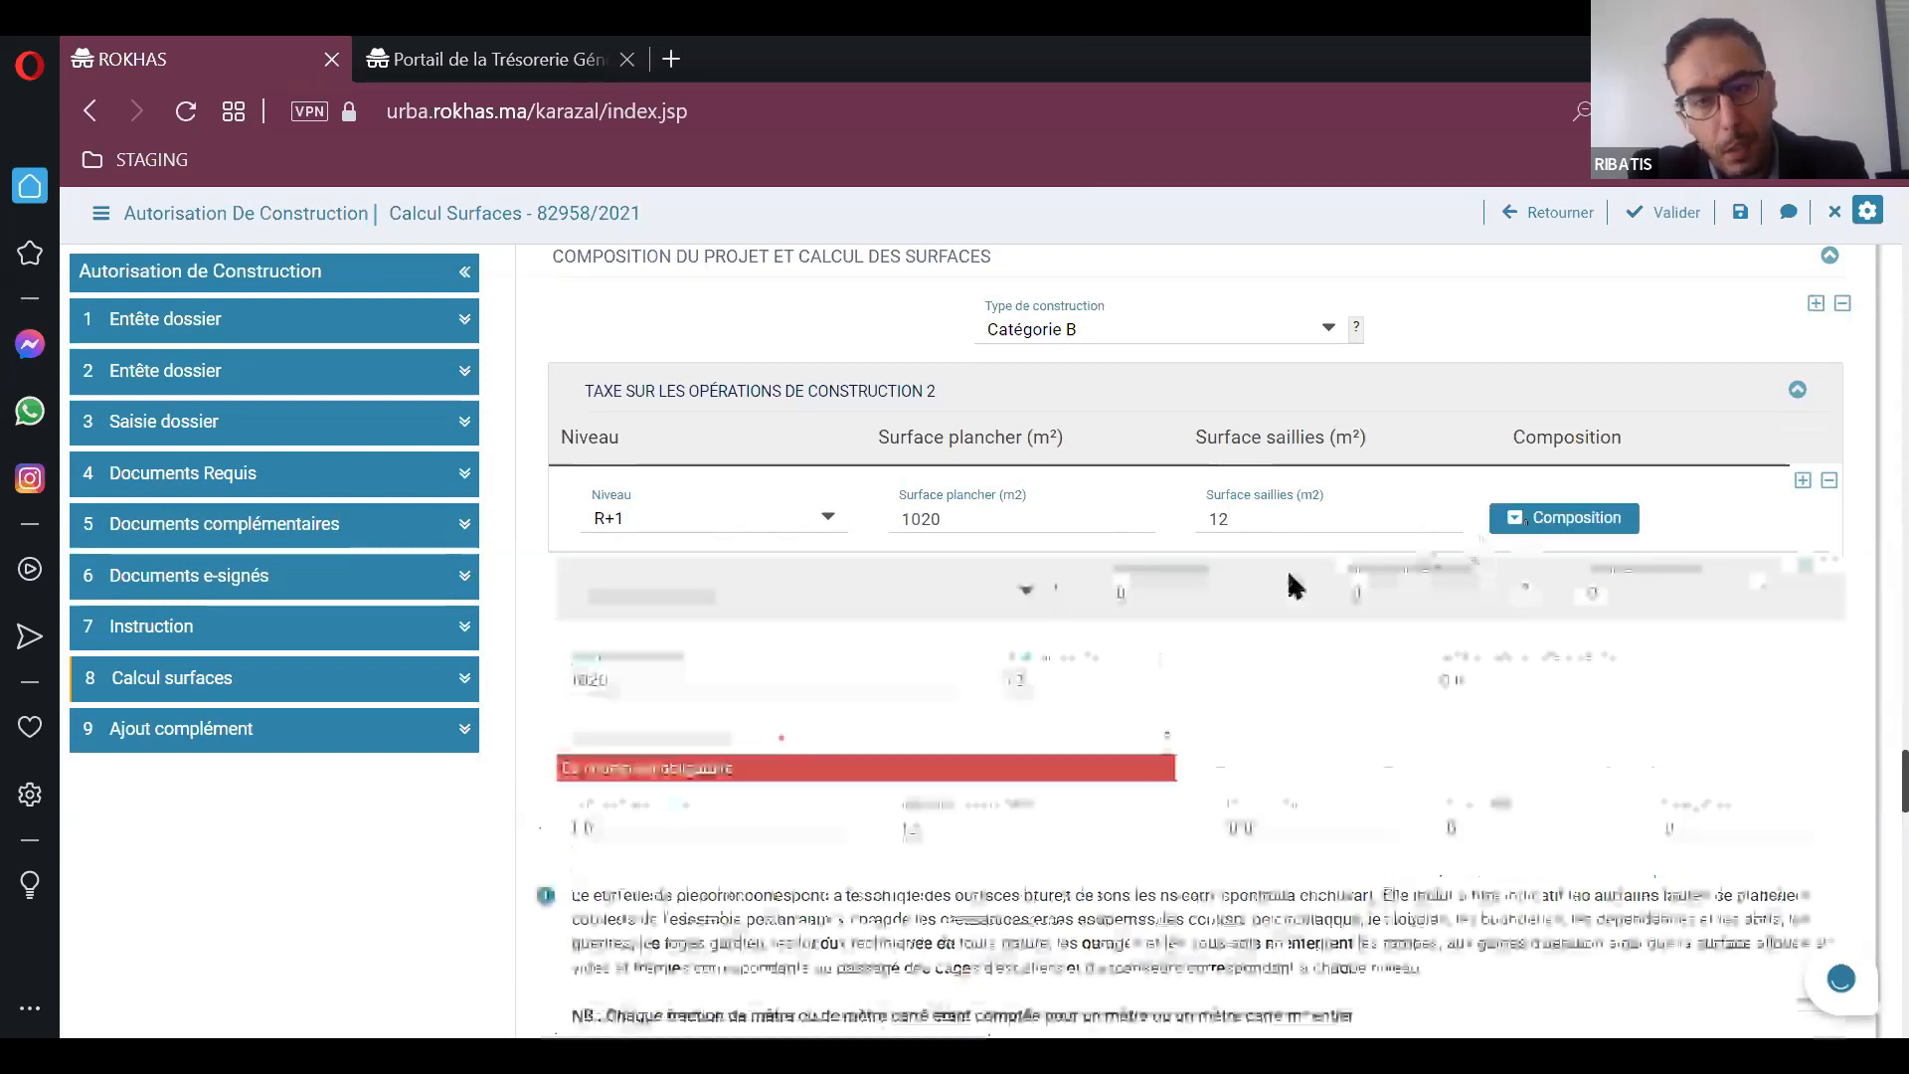
{"action": "left_click", "coordinate": [897, 597]}
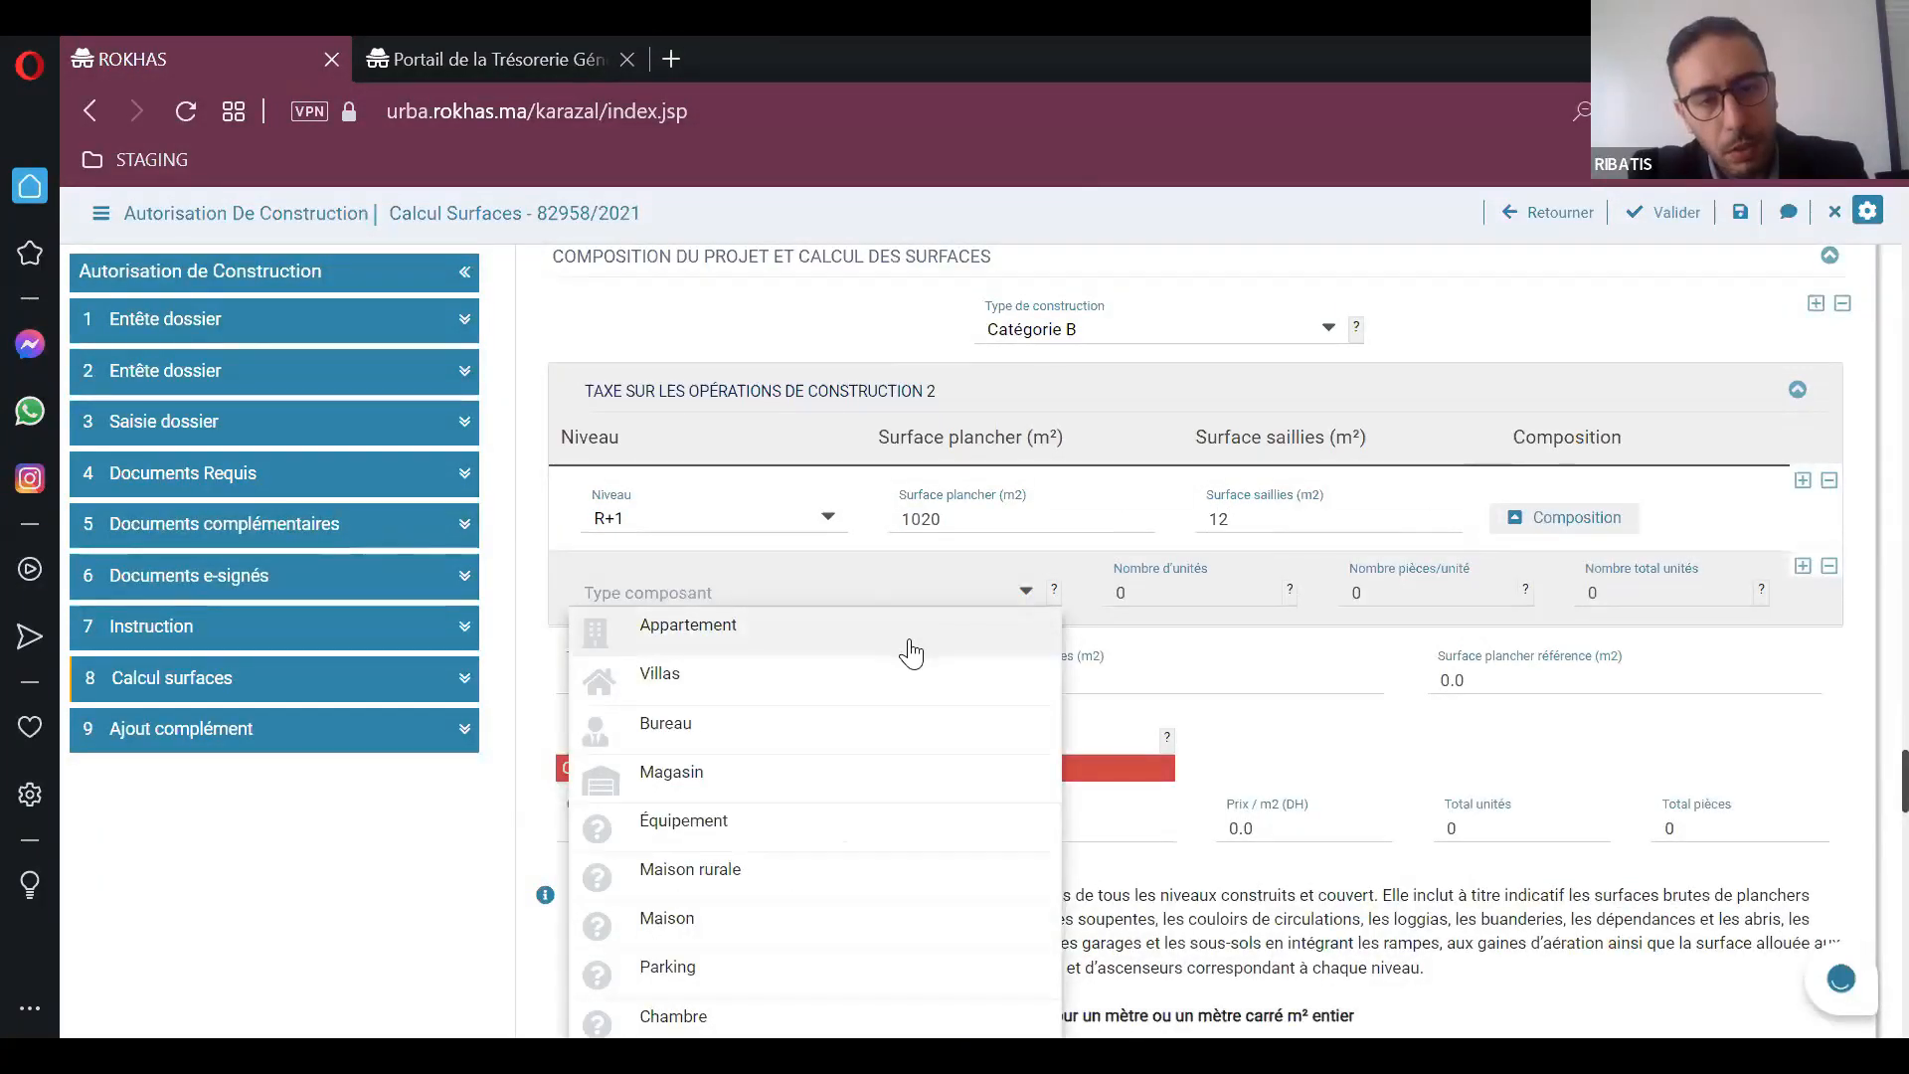
{"action": "left_click", "coordinate": [911, 644]}
{"action": "left_click", "coordinate": [1117, 592]}
{"action": "type", "text": "2"}
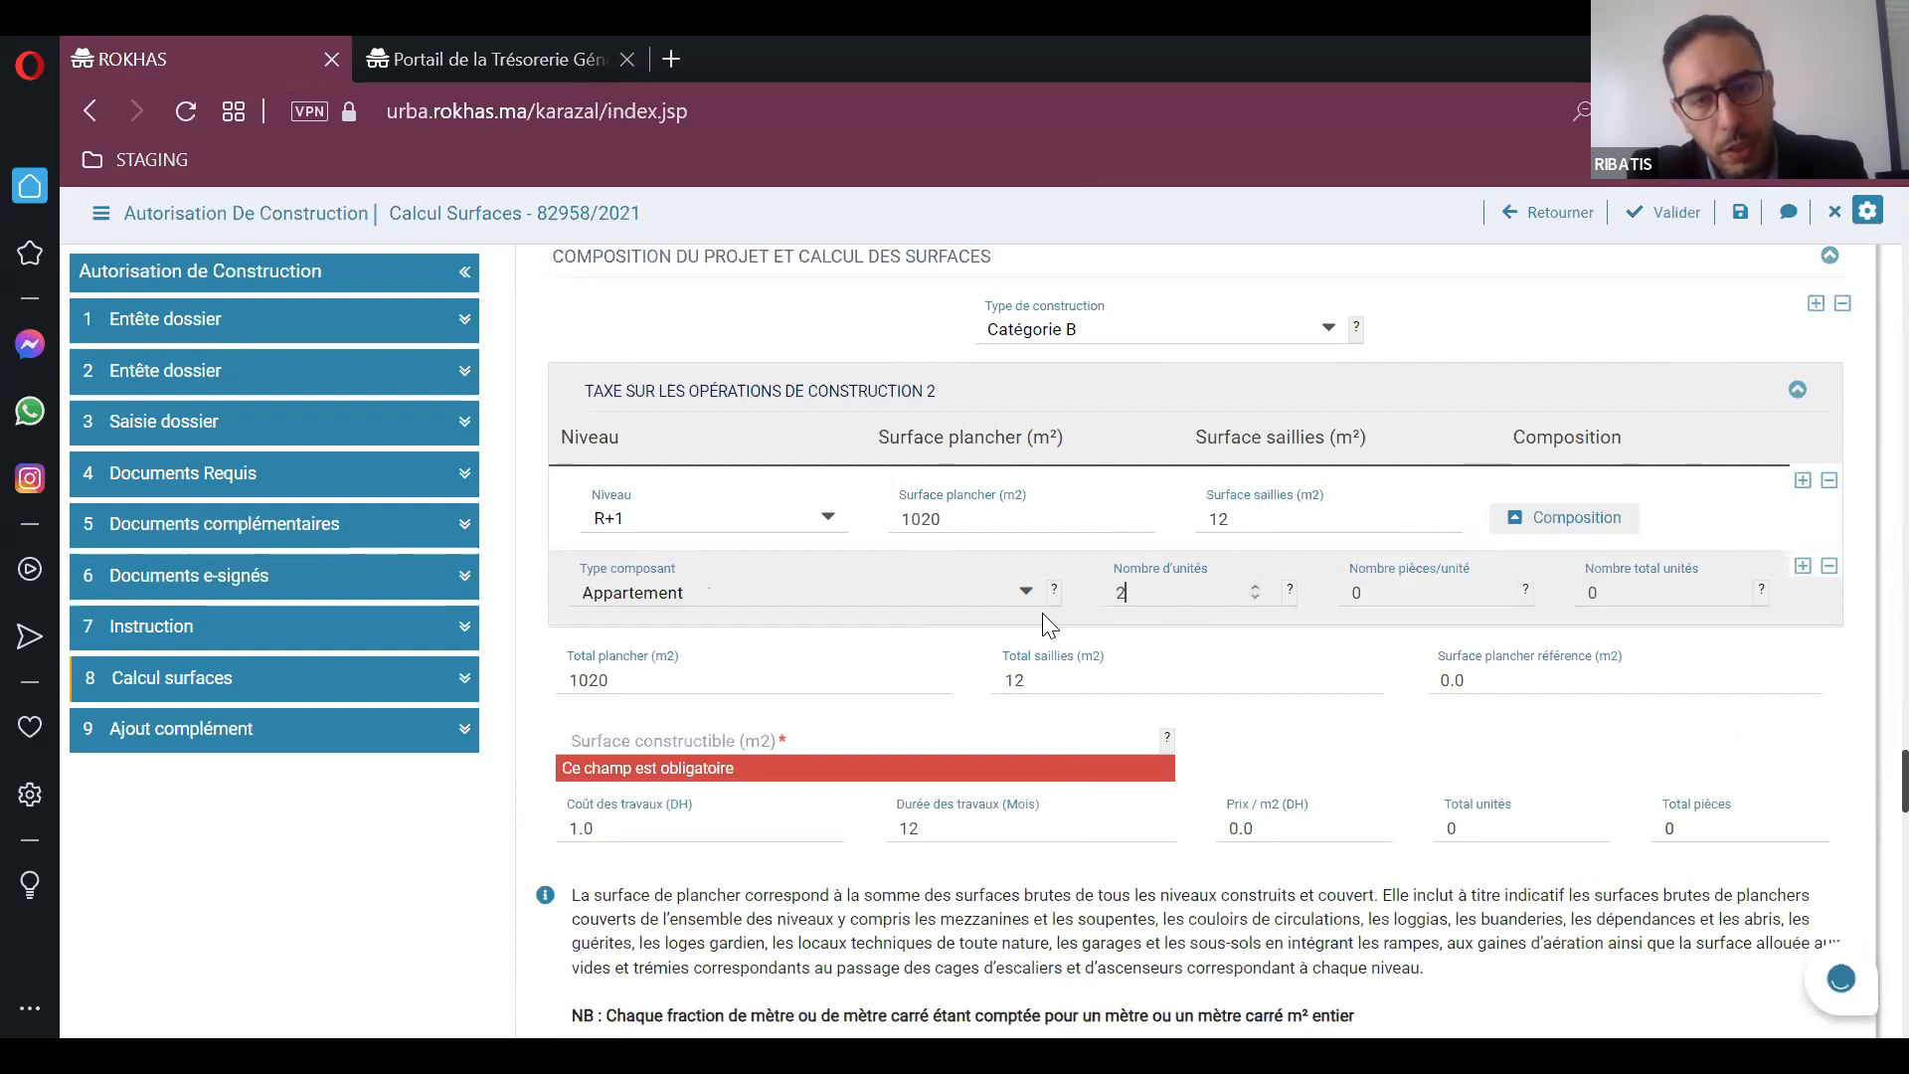
Step: Set the required buildable area (Surface constructible) to 1300 m²
{"action": "scroll", "coordinate": [784, 662], "scroll_direction": "down", "scroll_amount": 2}
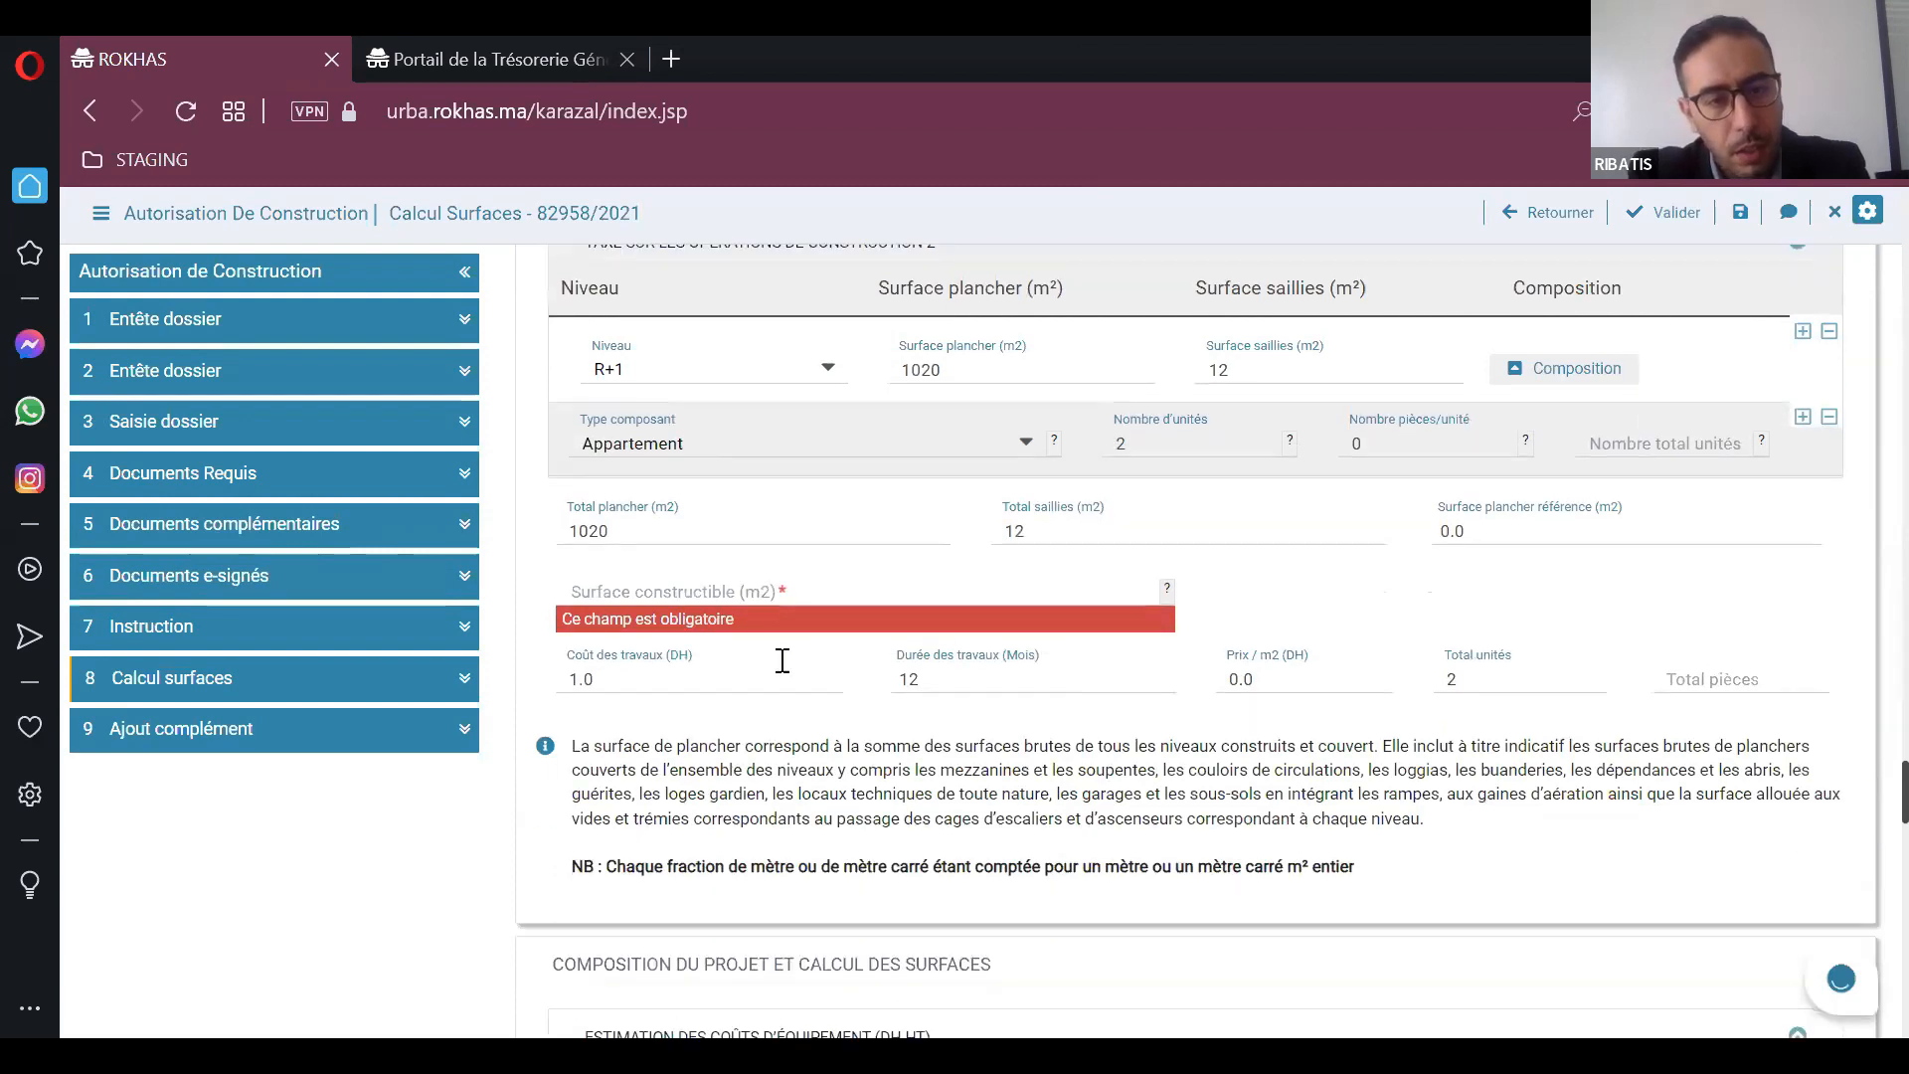
{"action": "left_click", "coordinate": [791, 595]}
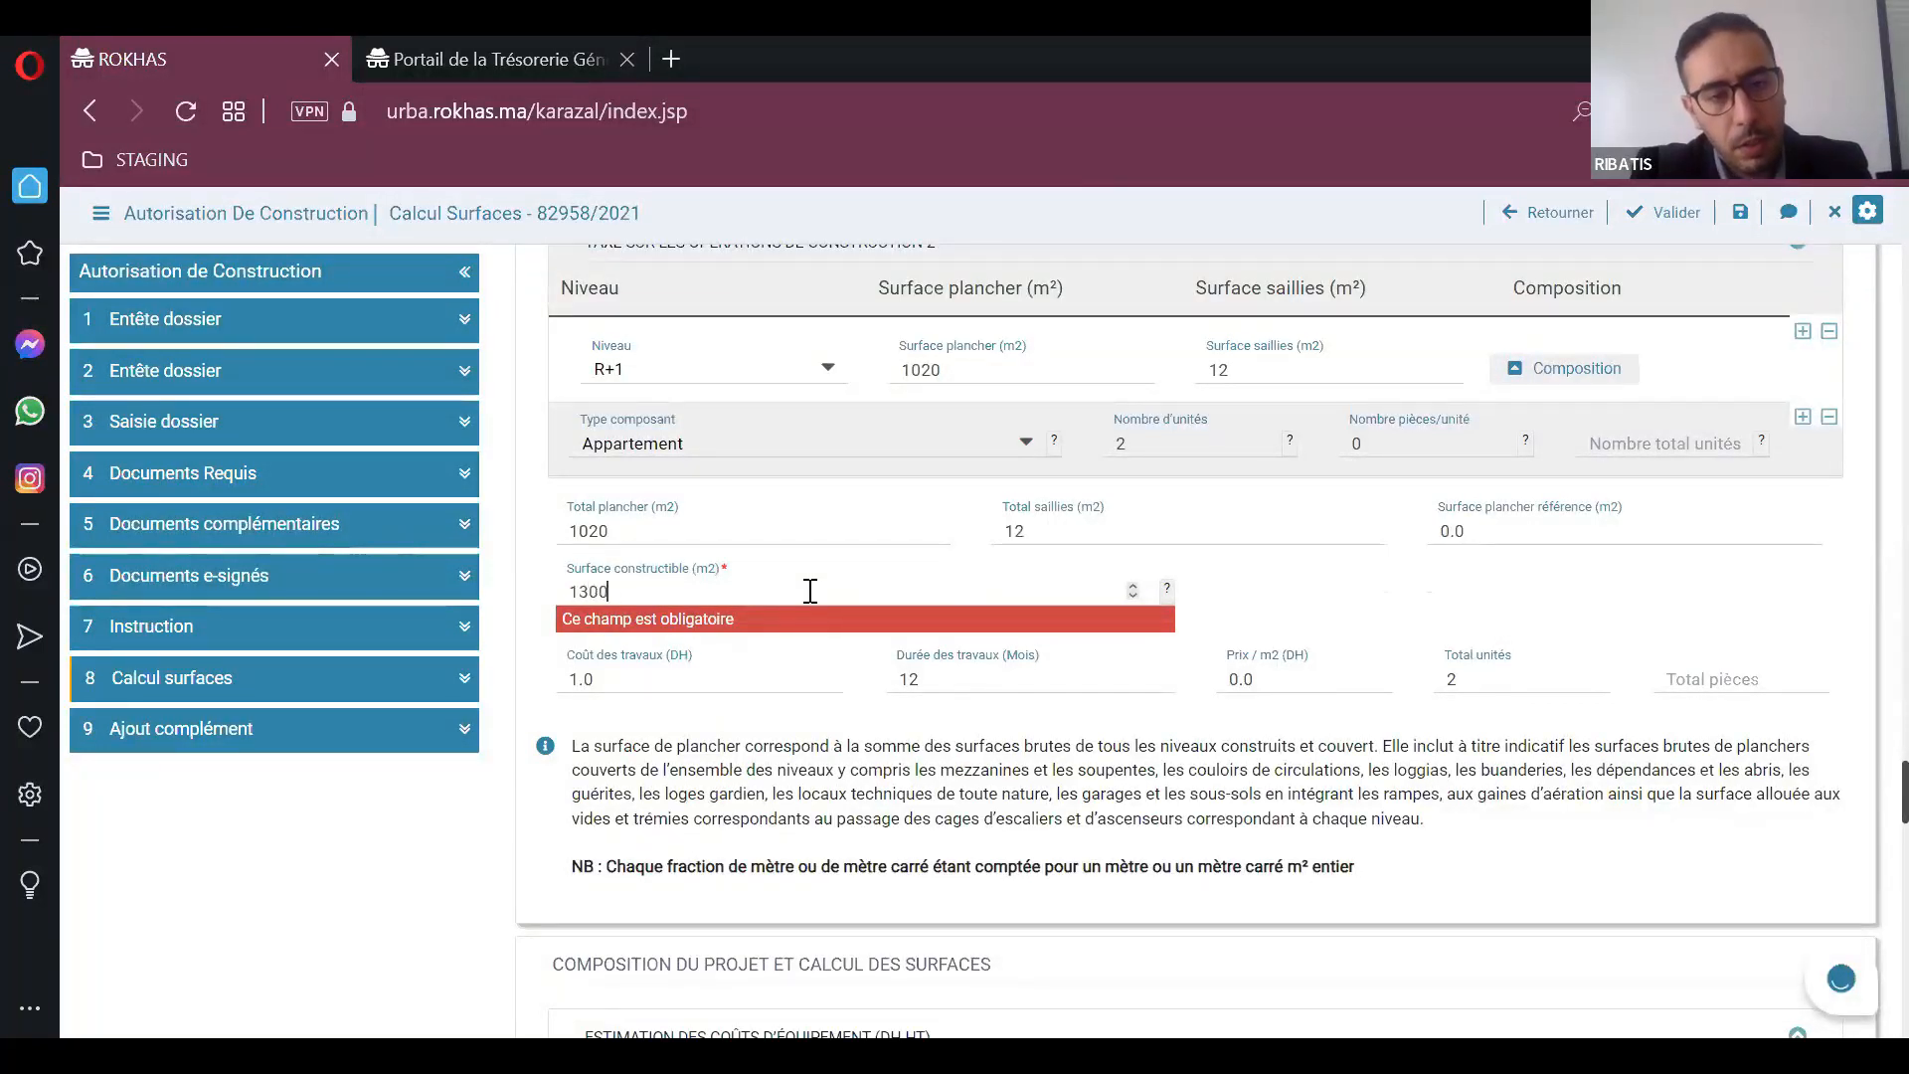
{"action": "left_click", "coordinate": [1706, 589]}
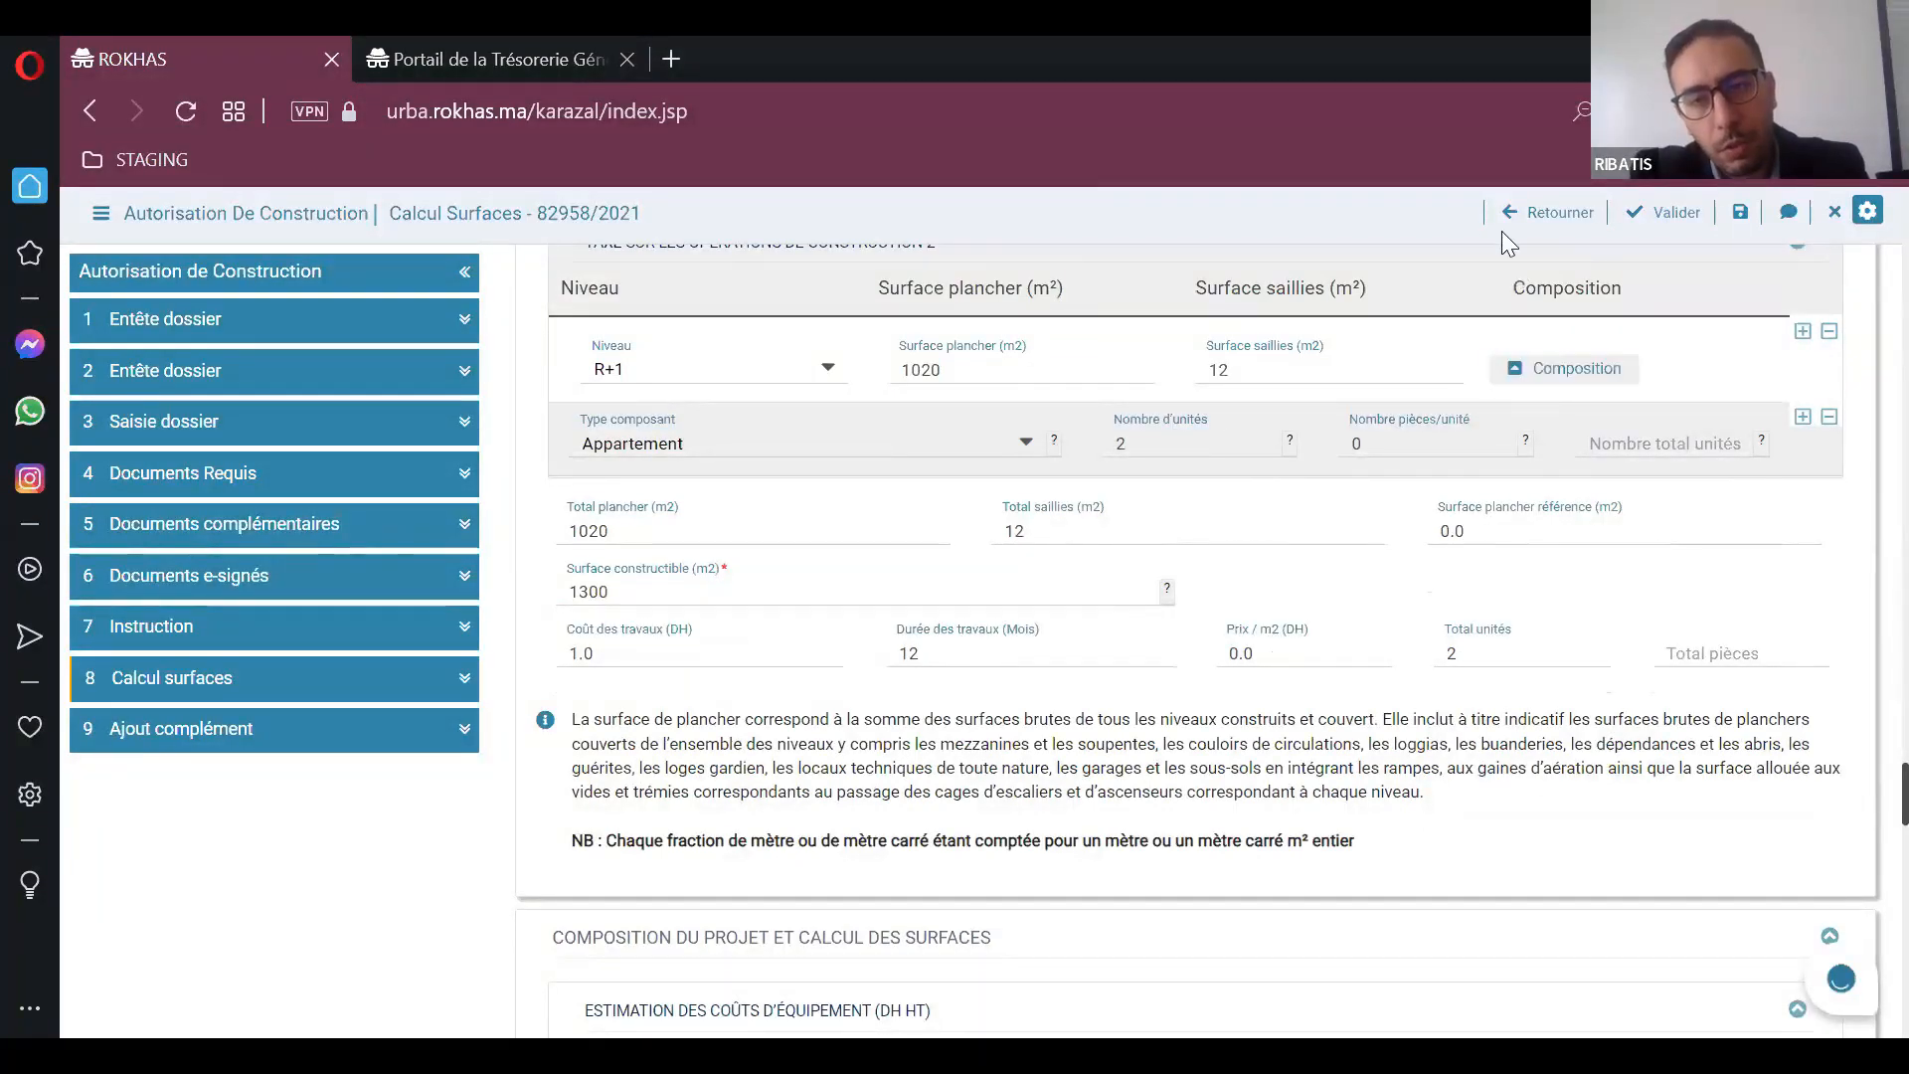
{"action": "scroll", "coordinate": [1087, 537], "scroll_direction": "down", "scroll_amount": 3}
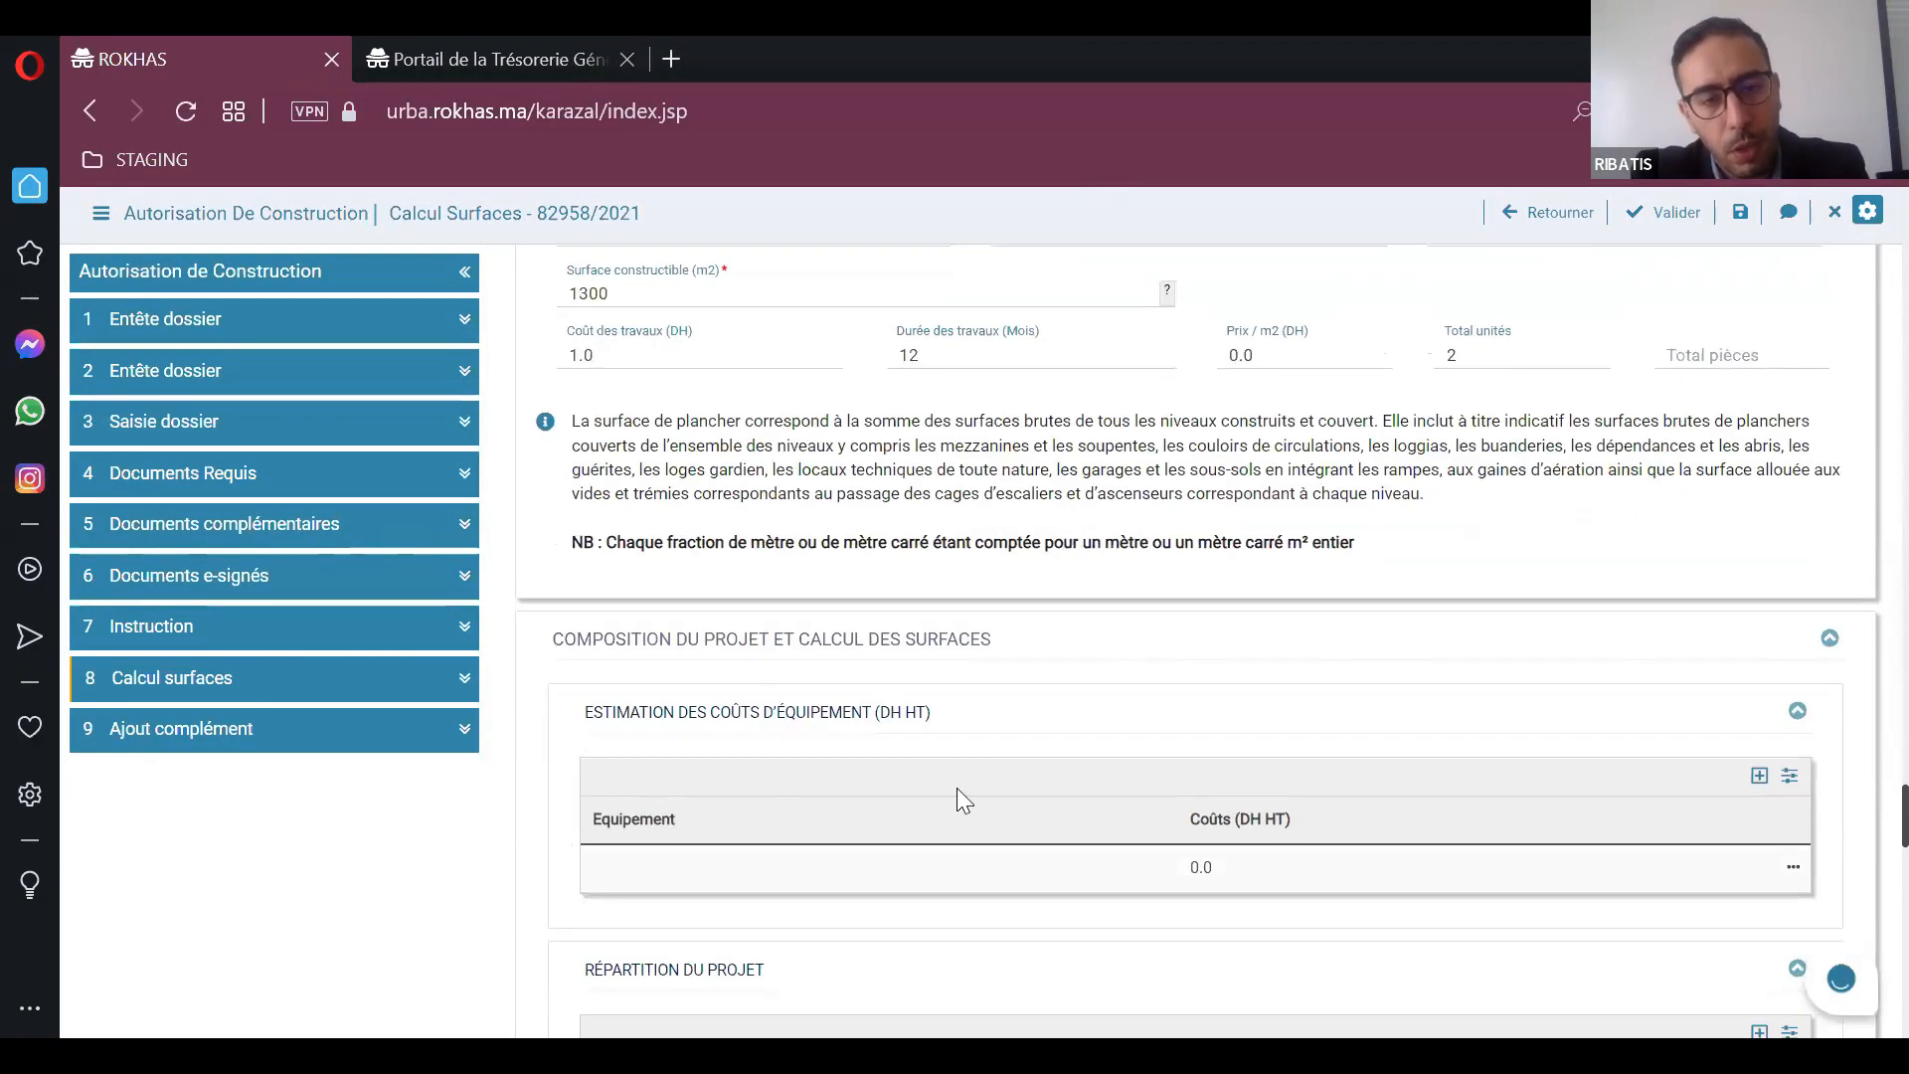
{"action": "scroll", "coordinate": [1118, 676], "scroll_direction": "up", "scroll_amount": 3}
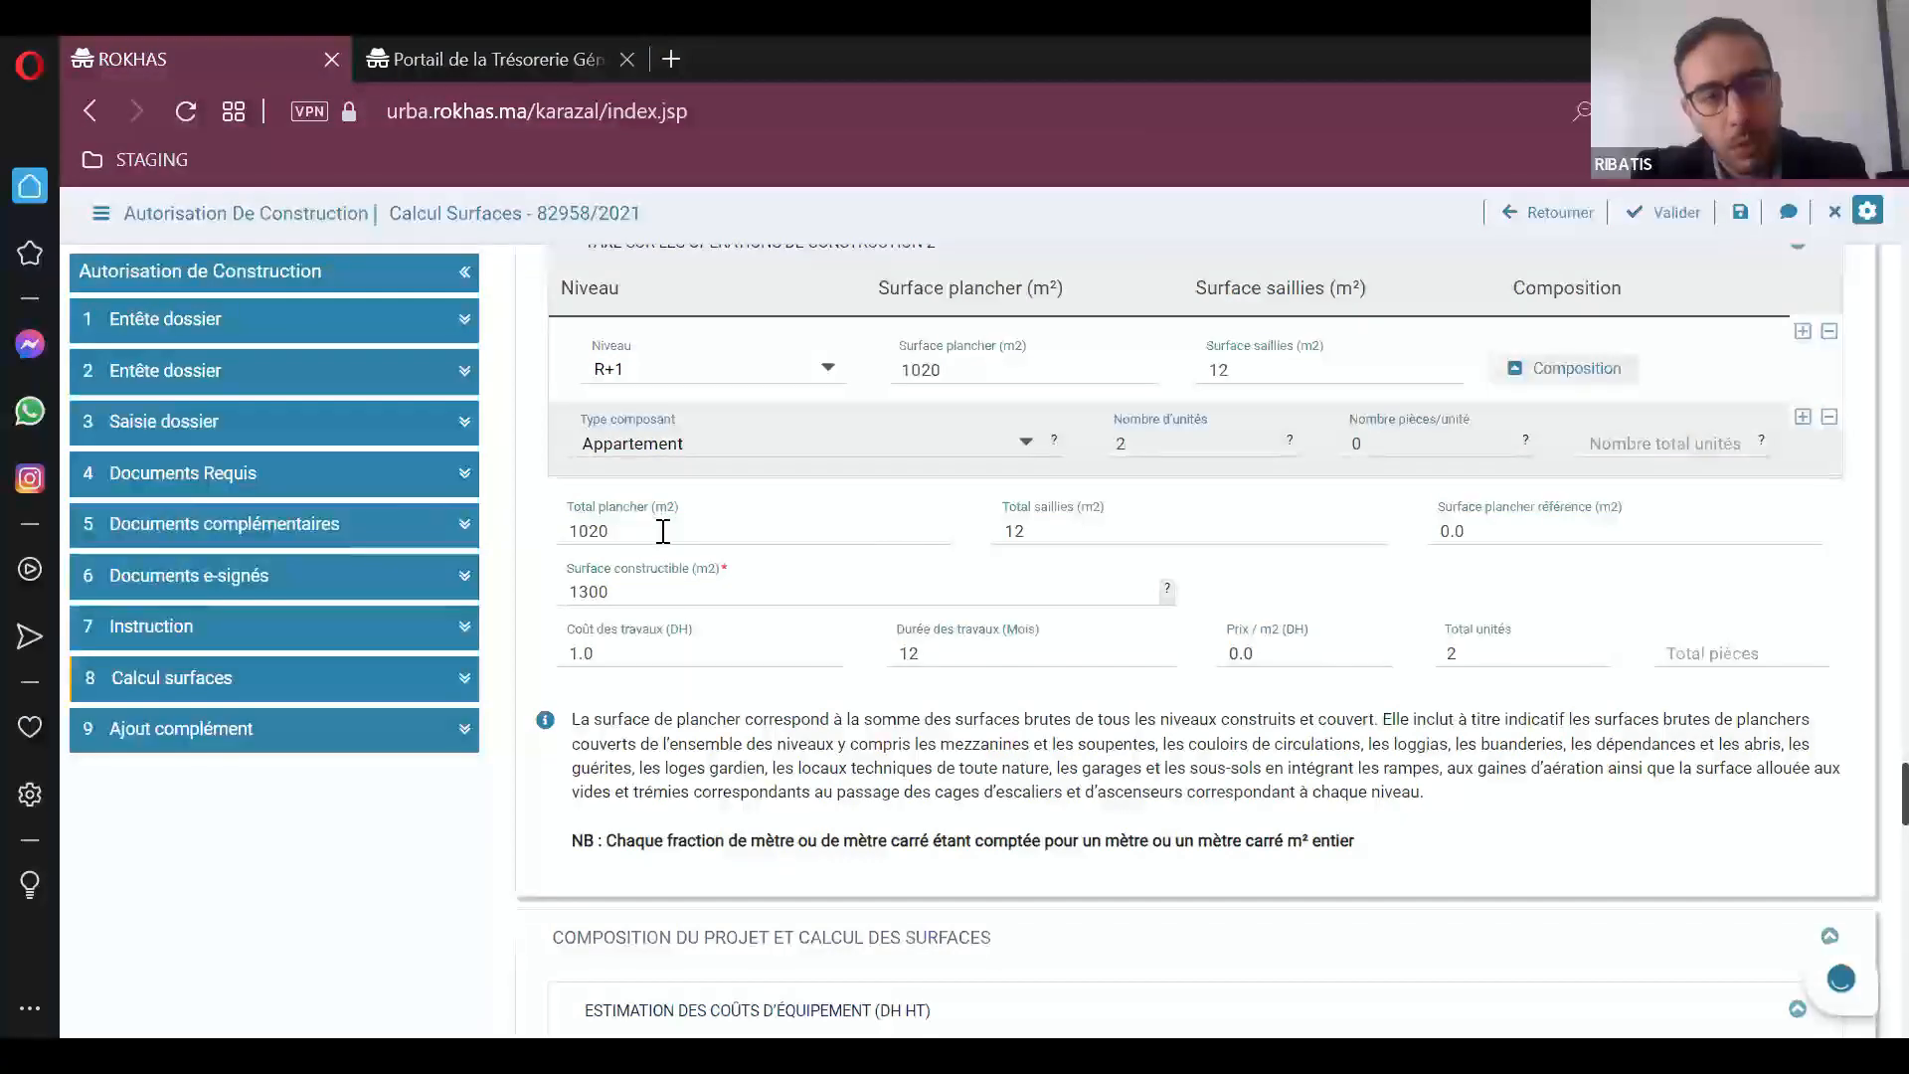
{"action": "scroll", "coordinate": [661, 545], "scroll_direction": "up", "scroll_amount": 2}
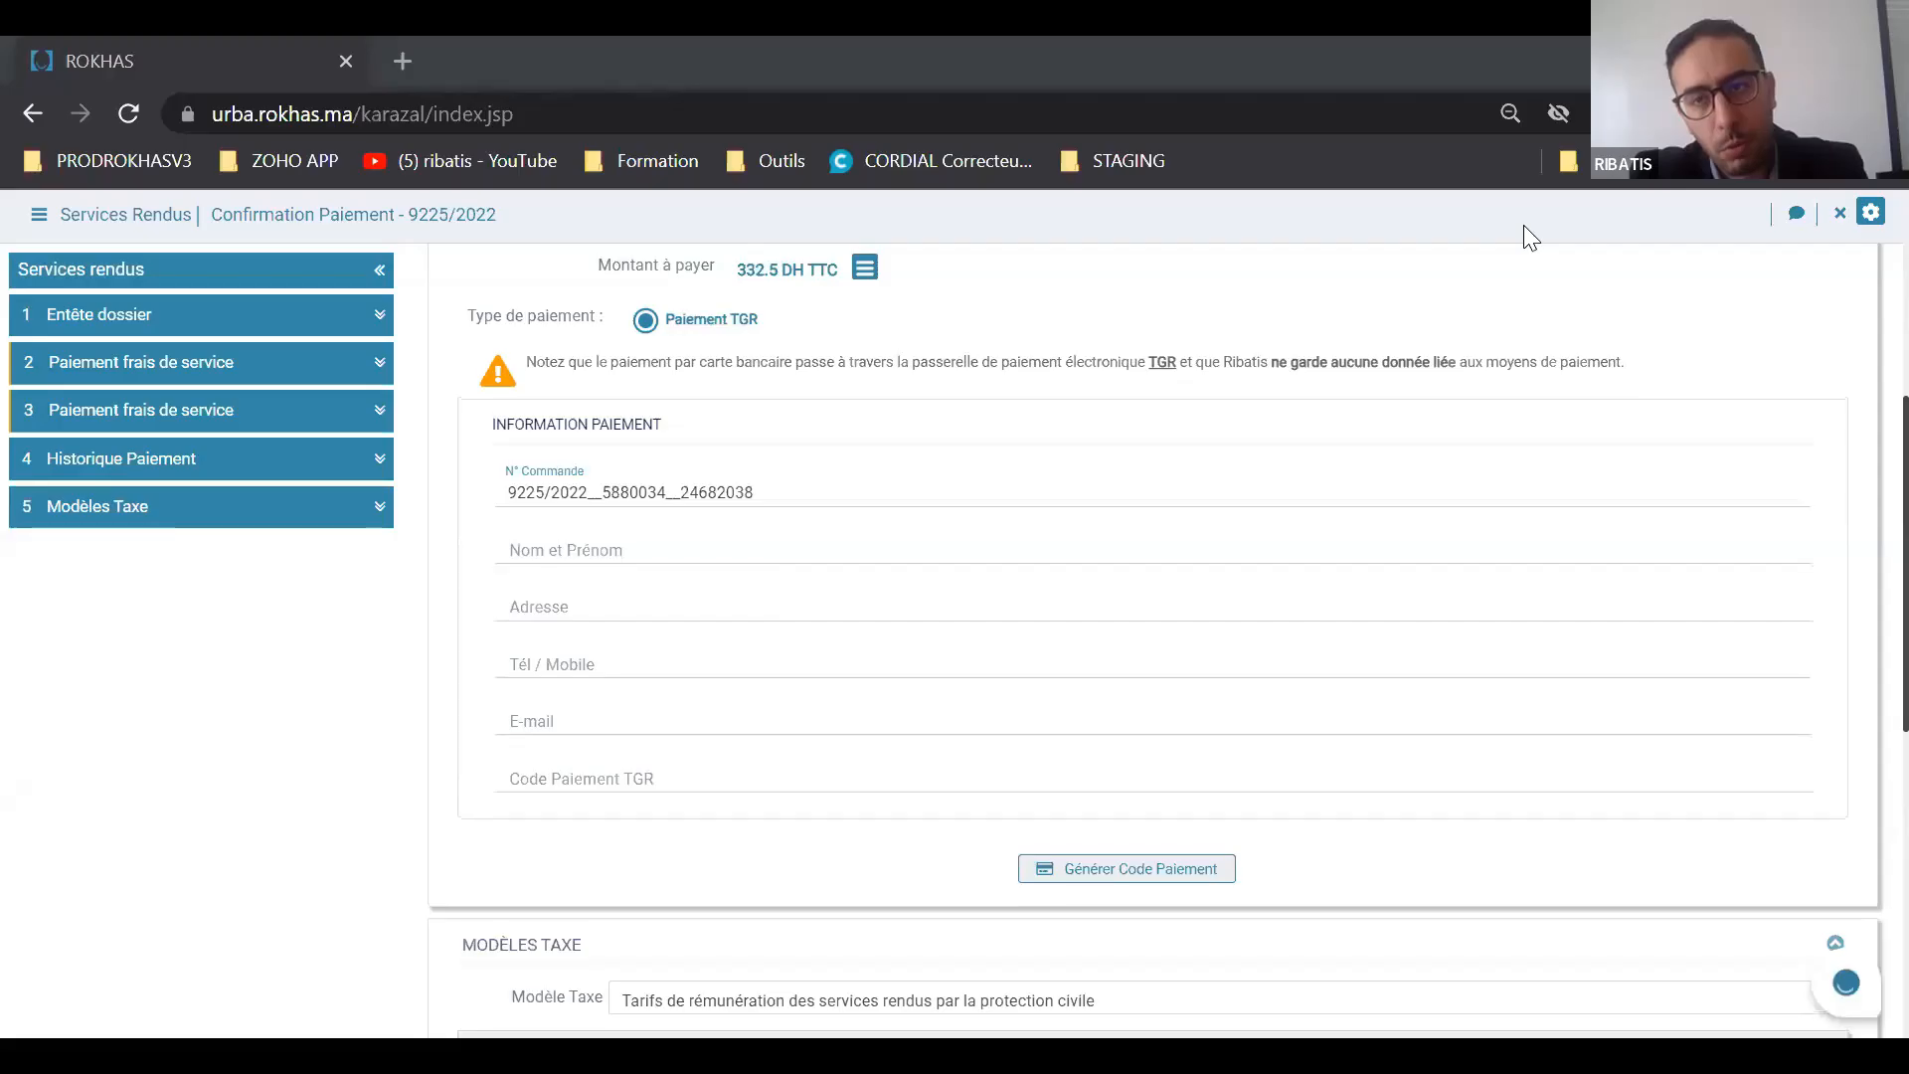
Step: Close the current payment confirmation and open the 937.50 DH Protection Civile de Sale entry in the Paiement services list
{"action": "scroll", "coordinate": [1531, 239], "scroll_direction": "up", "scroll_amount": 5}
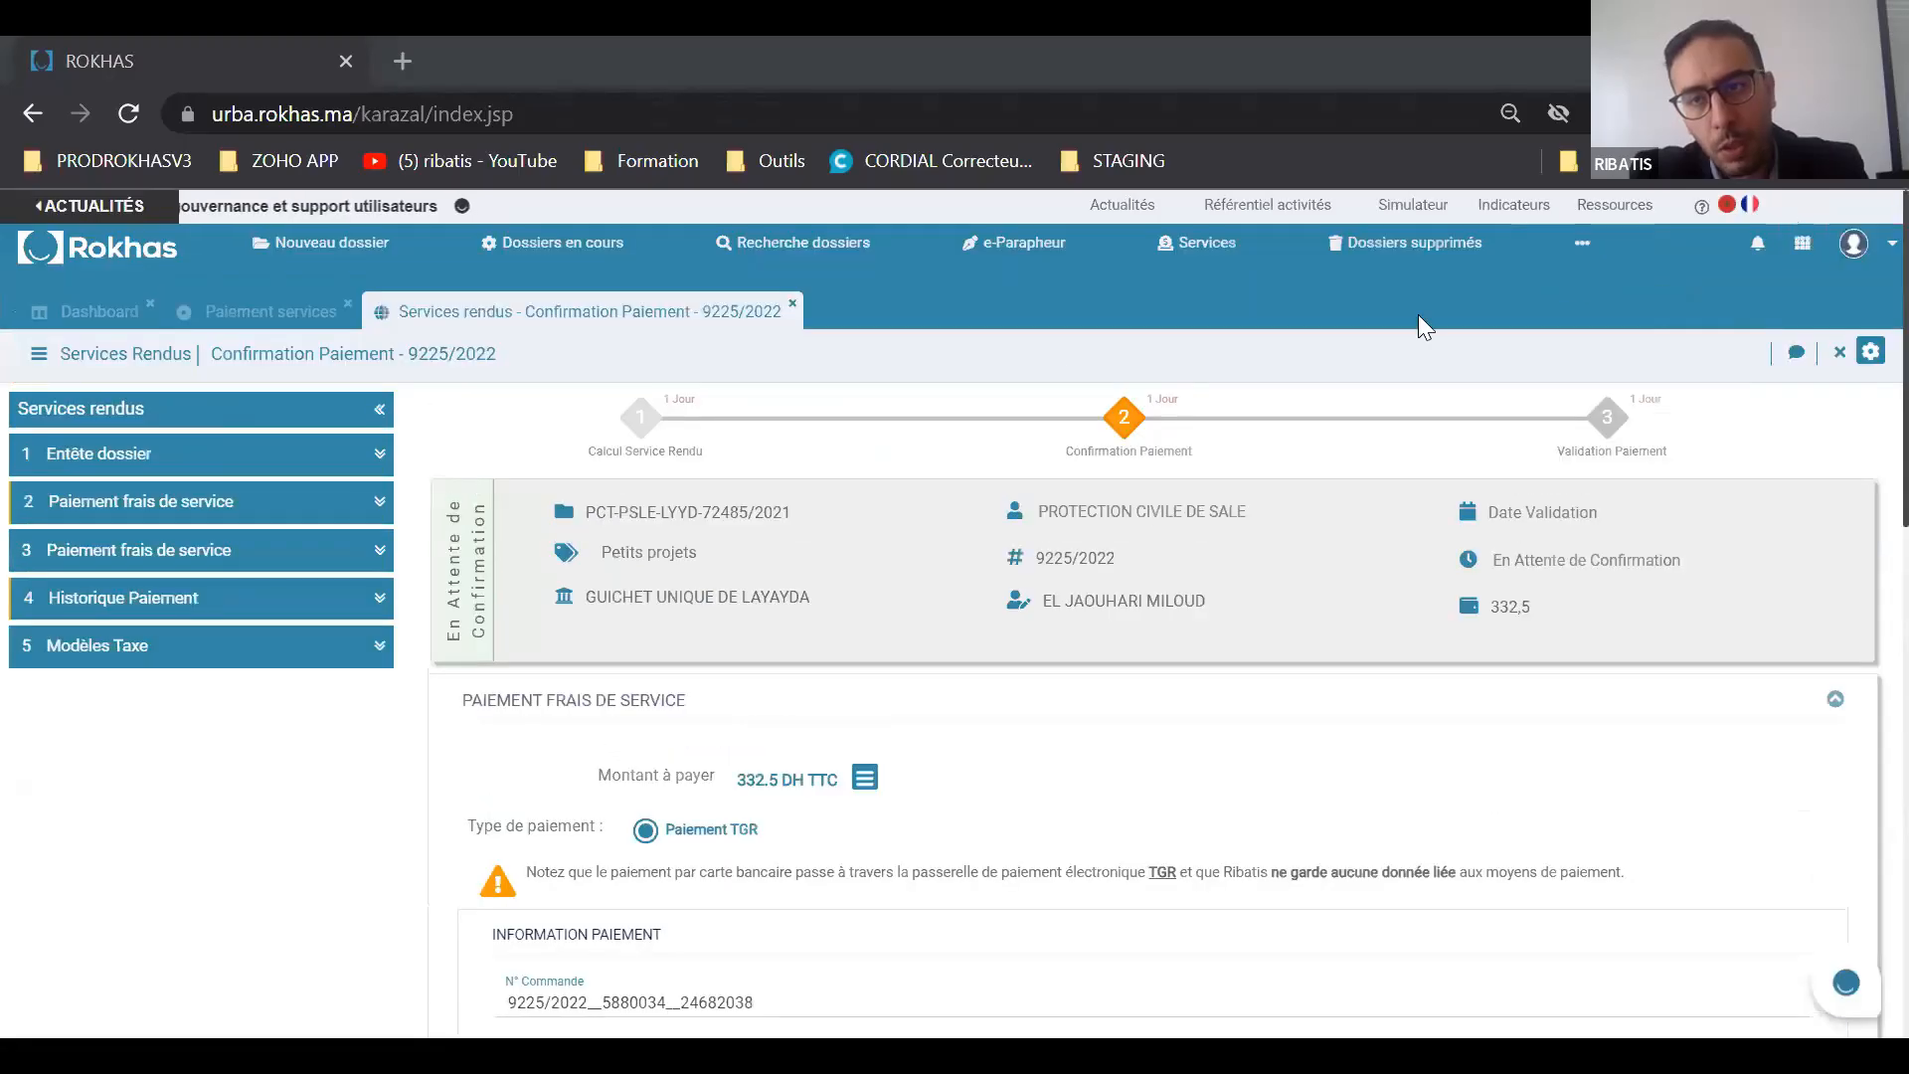
{"action": "left_click", "coordinate": [792, 304]}
{"action": "left_click", "coordinate": [1199, 243]}
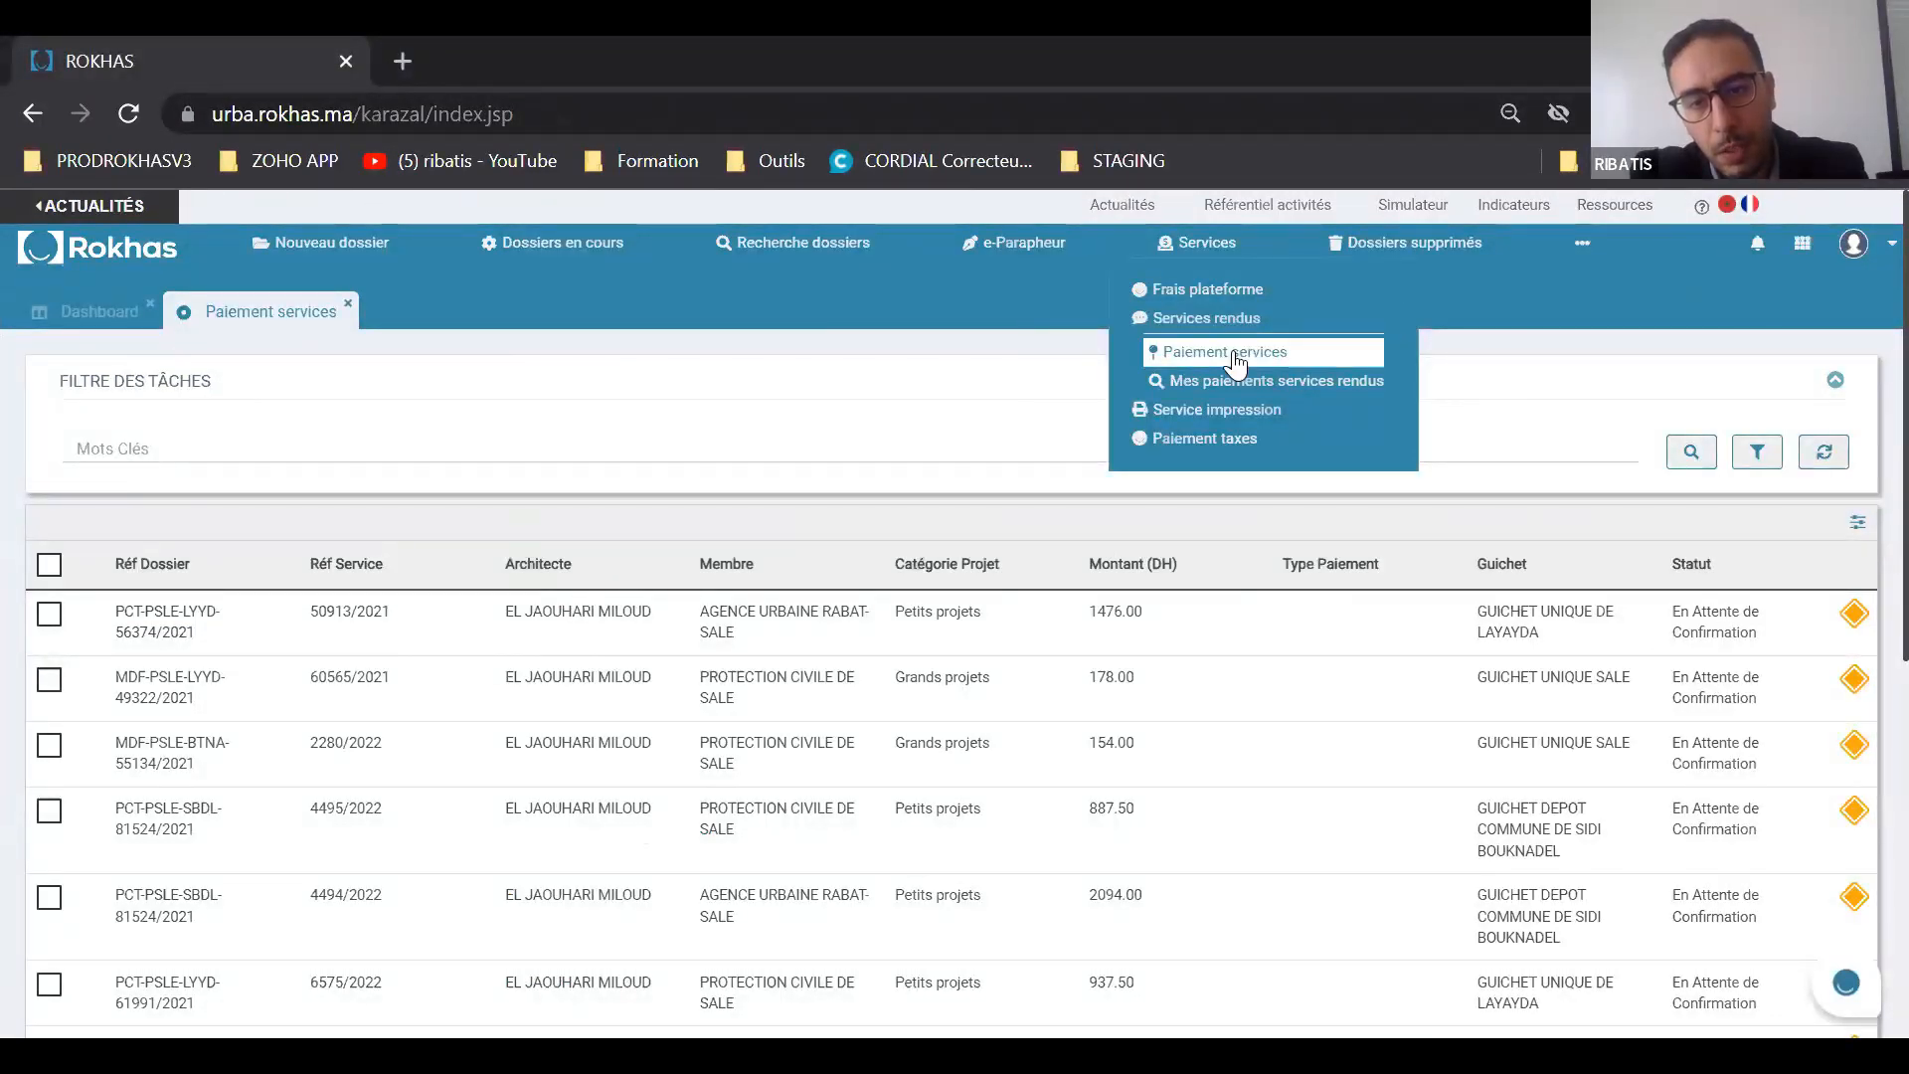
{"action": "scroll", "coordinate": [972, 428], "scroll_direction": "down", "scroll_amount": 5}
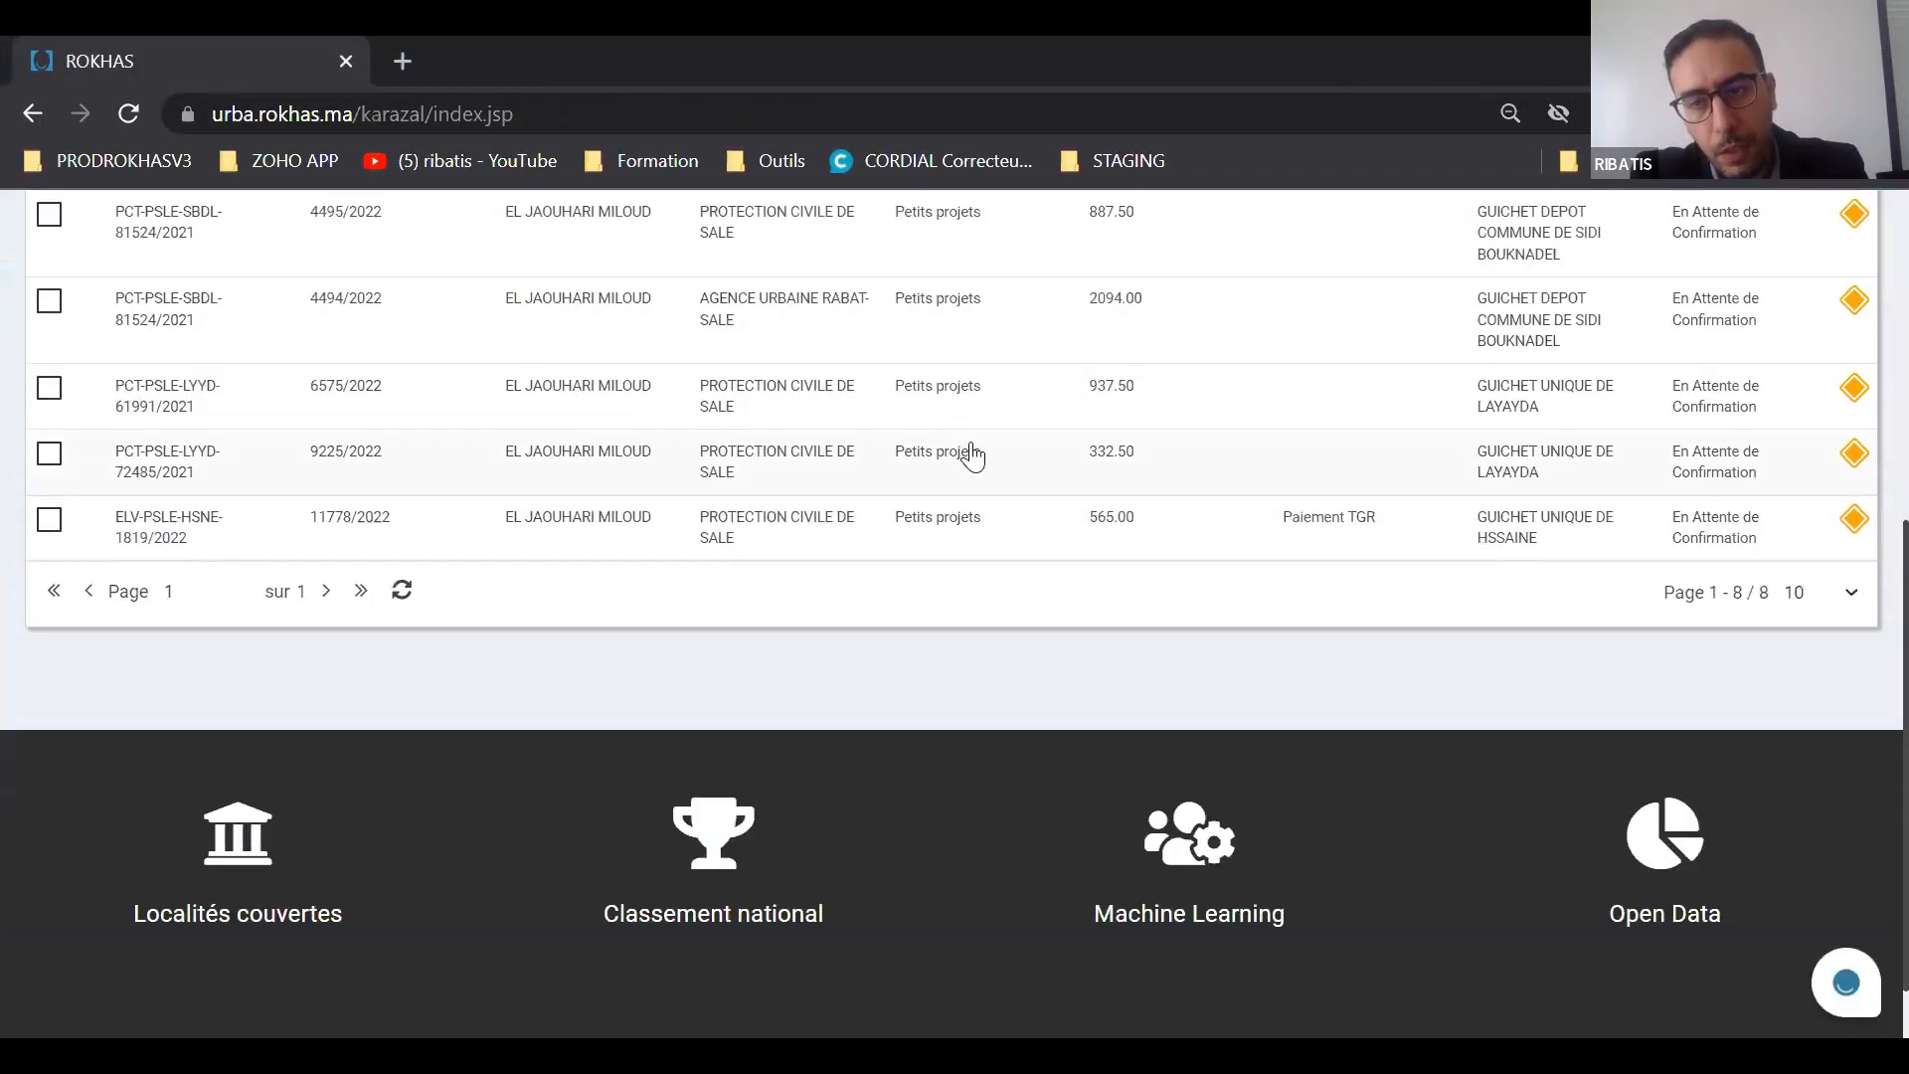
{"action": "double_click", "coordinate": [1164, 406]}
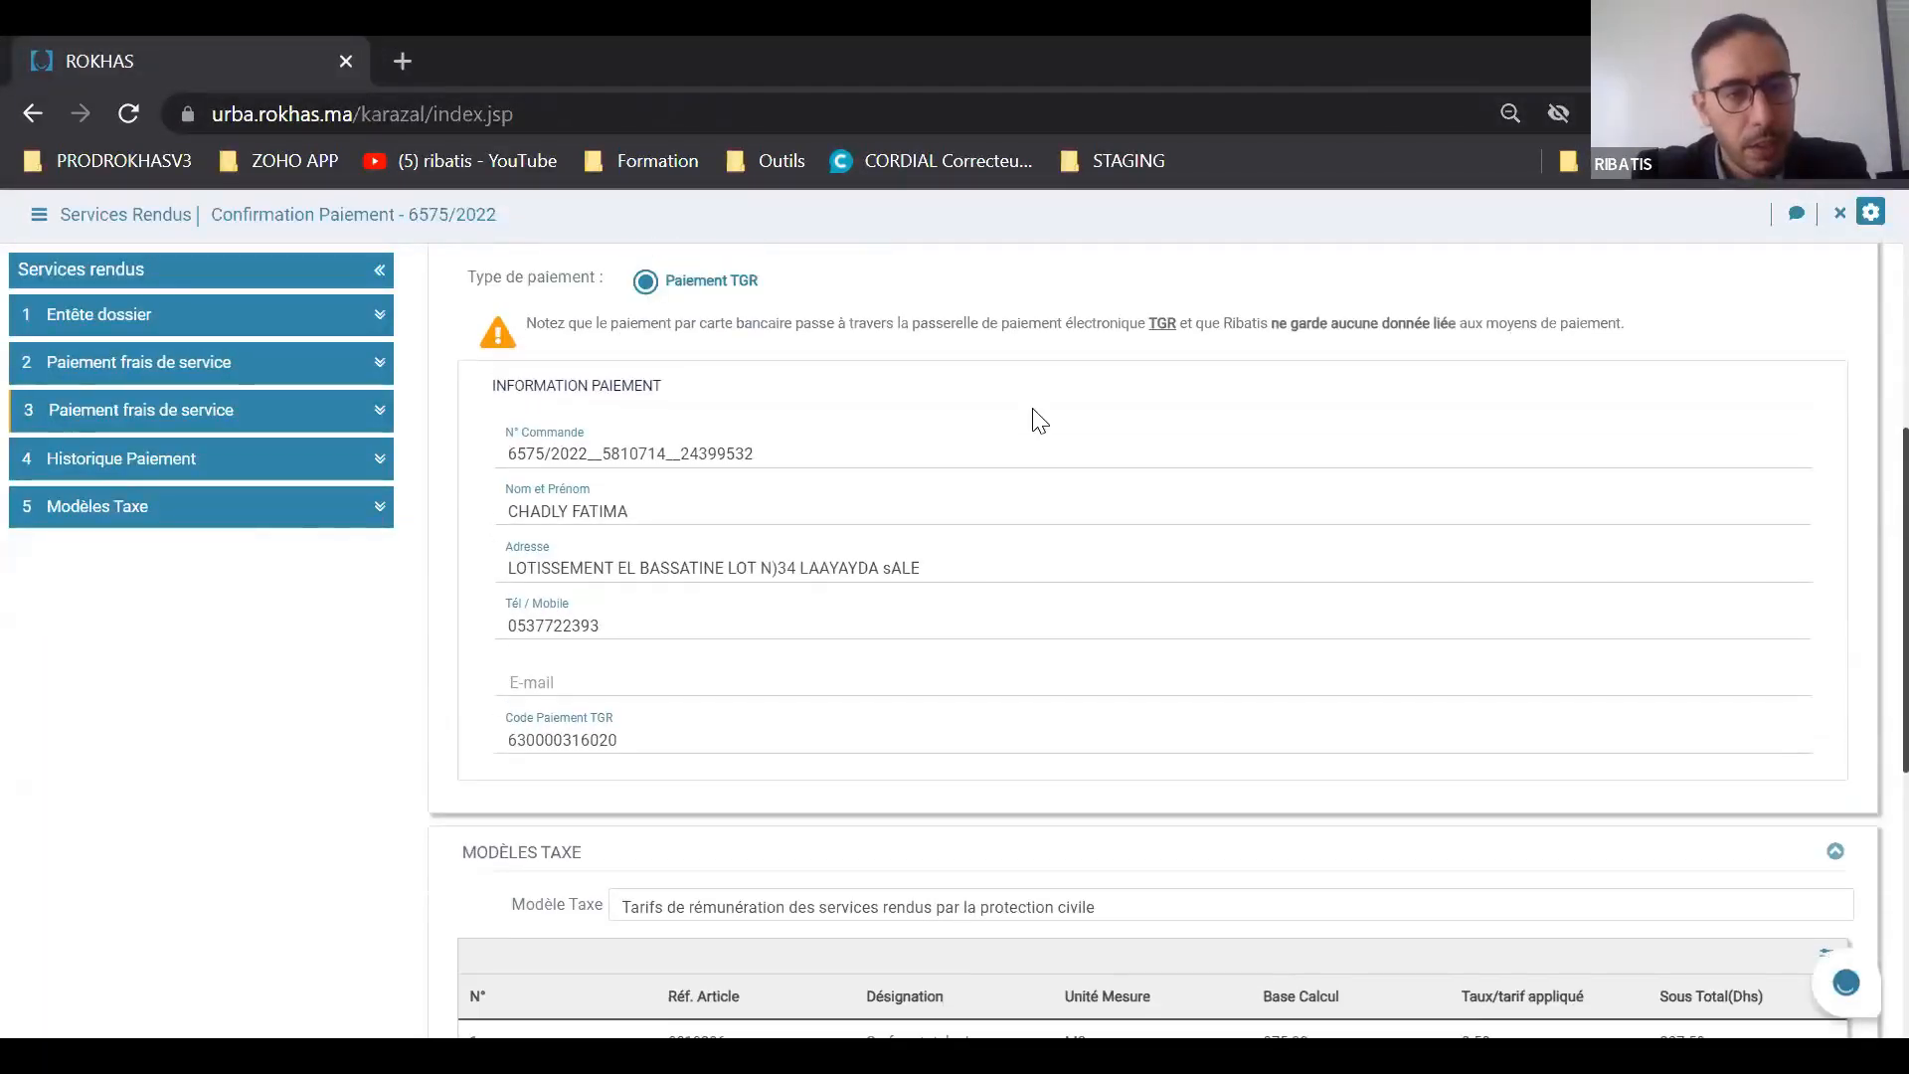
Step: Examine the service fee payment's type and the payer's name, address, phone and e-mail fields
{"action": "scroll", "coordinate": [1039, 420], "scroll_direction": "up", "scroll_amount": 3}
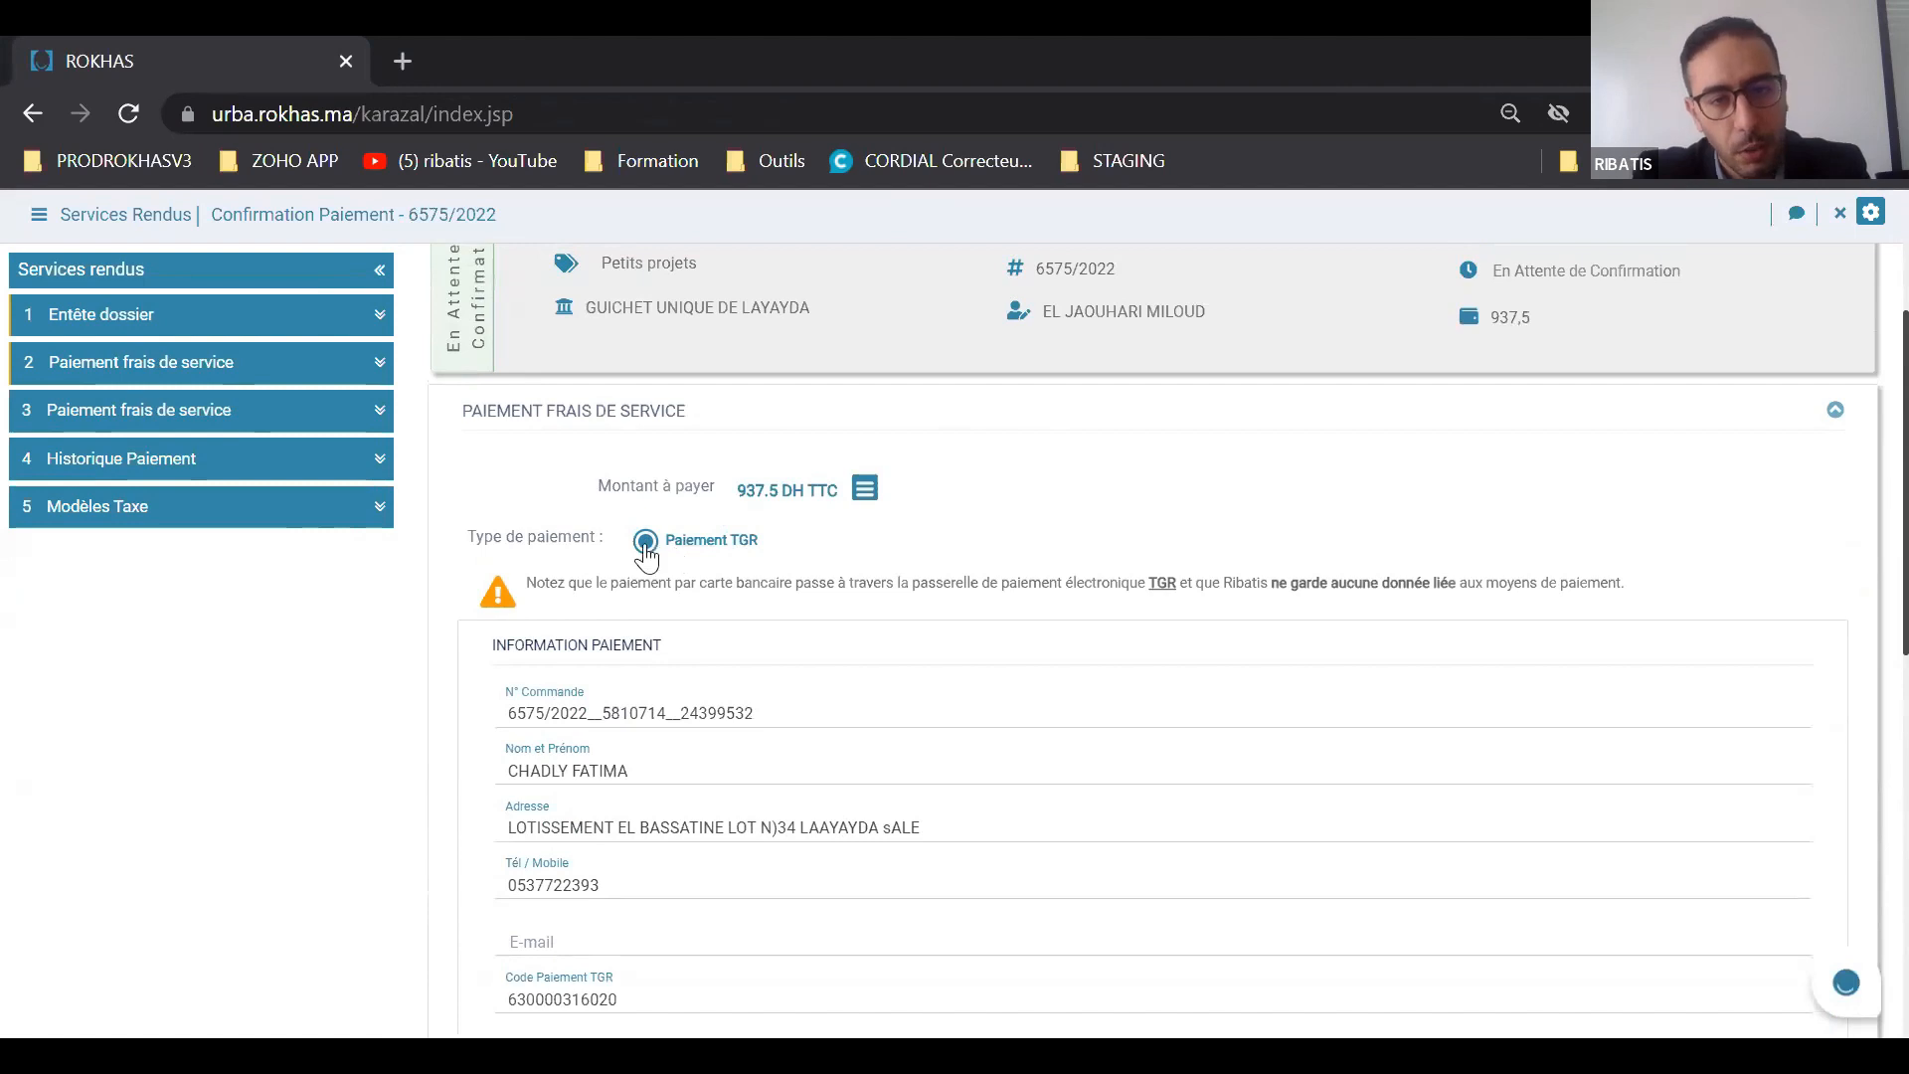
{"action": "scroll", "coordinate": [660, 541], "scroll_direction": "down", "scroll_amount": 2}
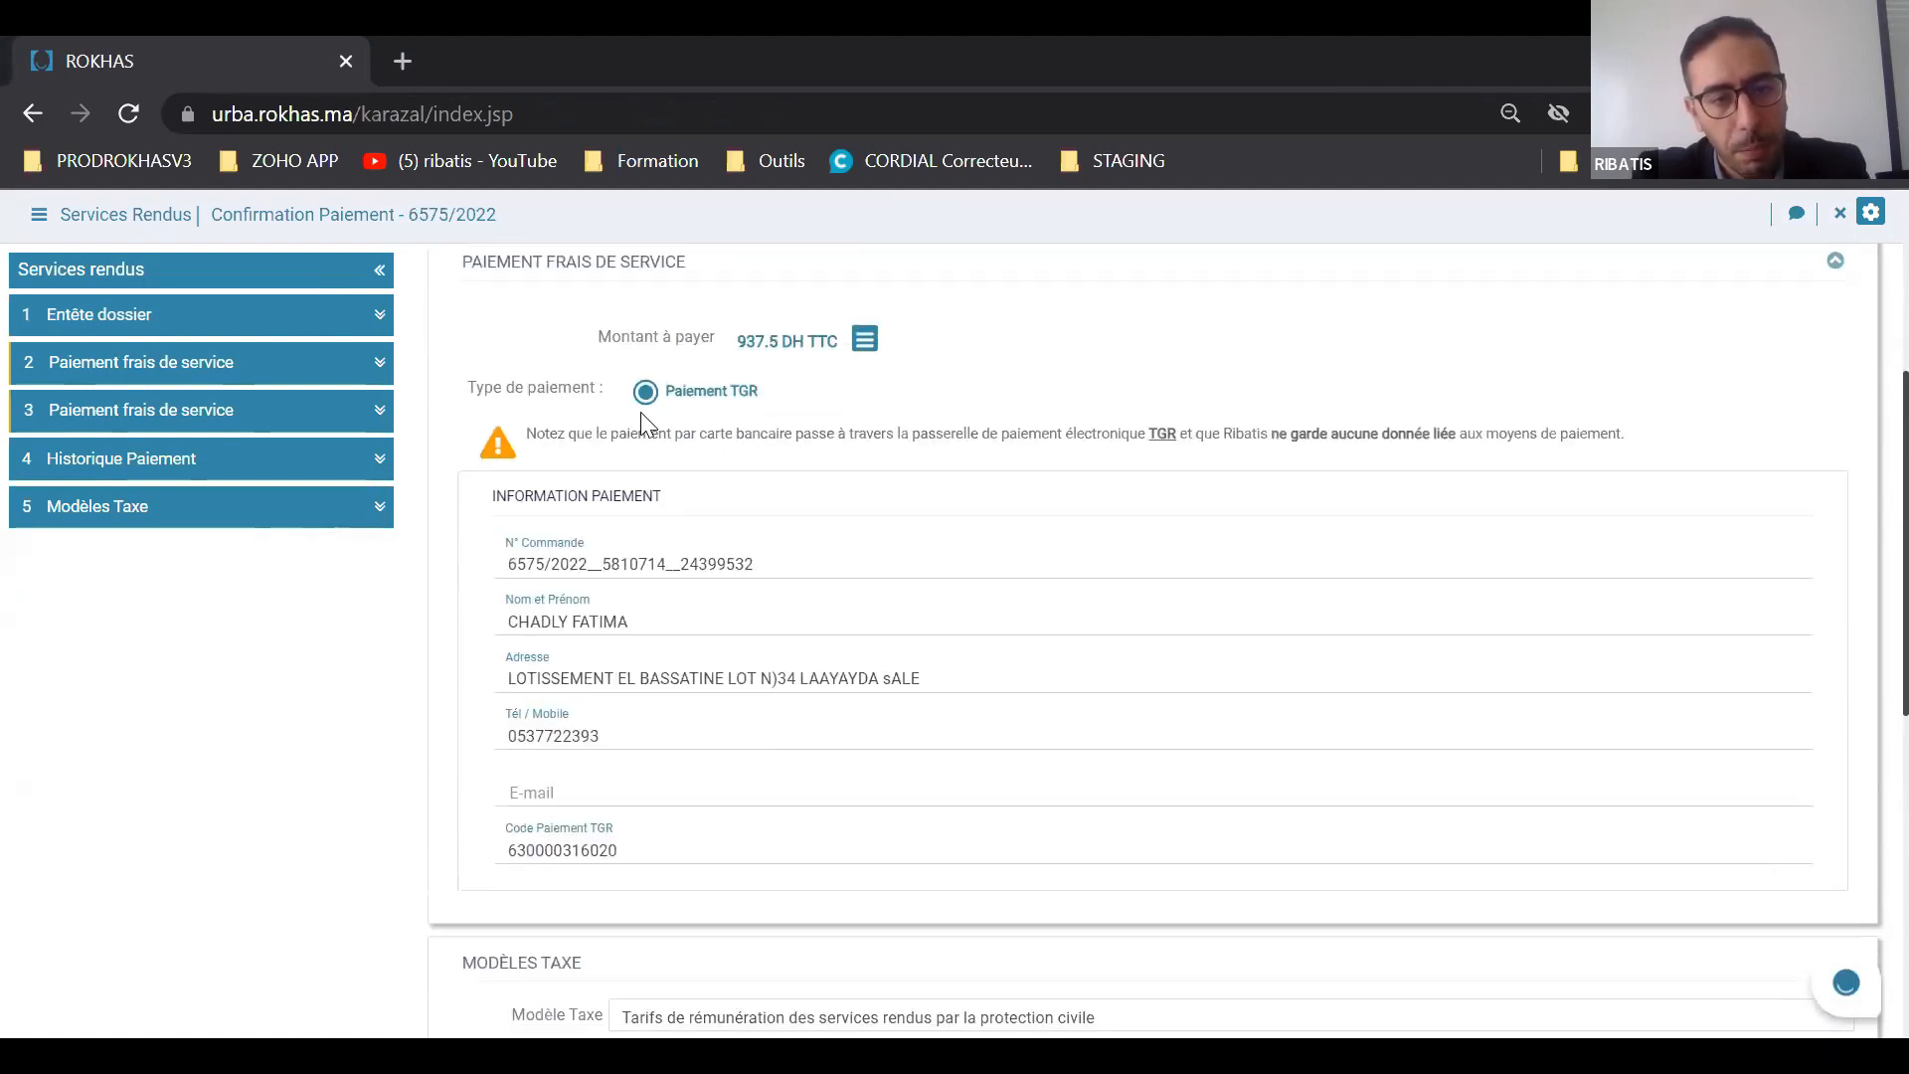
{"action": "scroll", "coordinate": [645, 423], "scroll_direction": "down", "scroll_amount": 2}
{"action": "triple_click", "coordinate": [631, 469]}
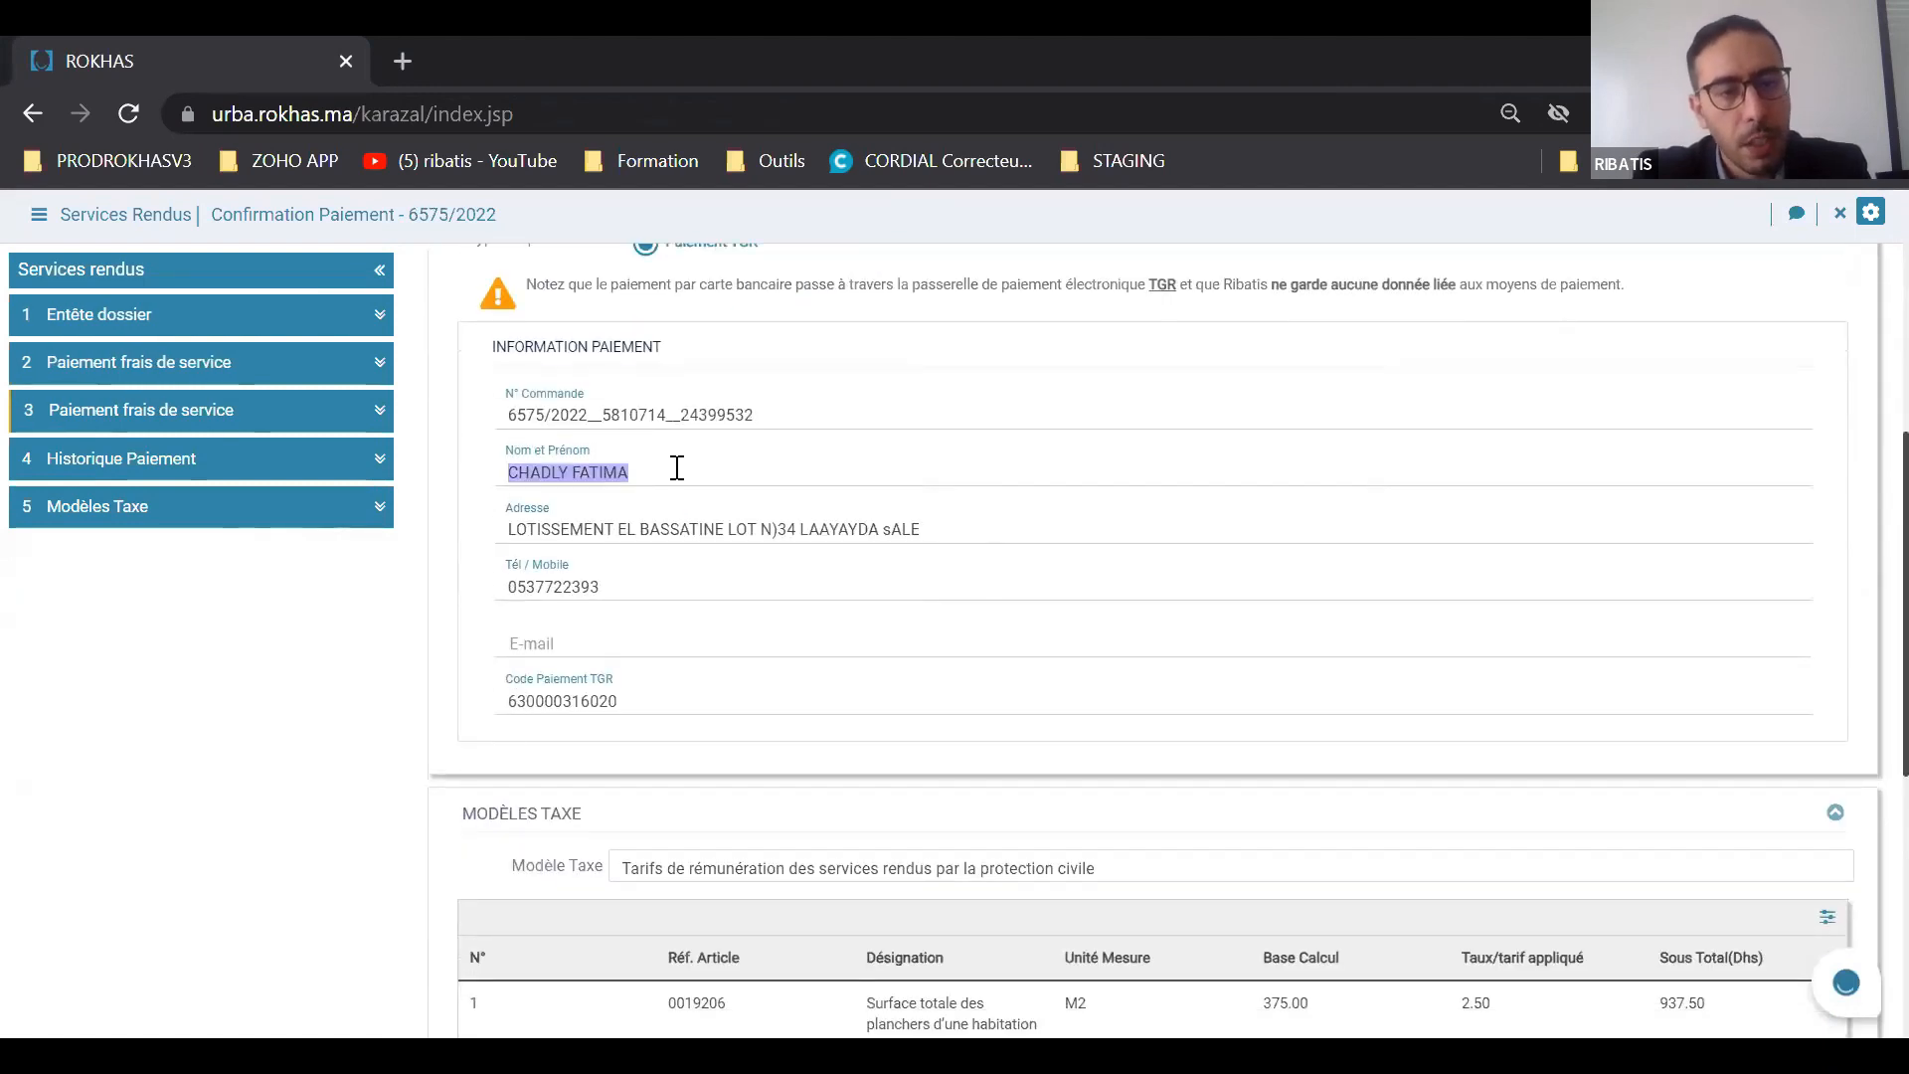
{"action": "left_click_drag", "start_coordinate": [499, 538], "coordinate": [963, 511]}
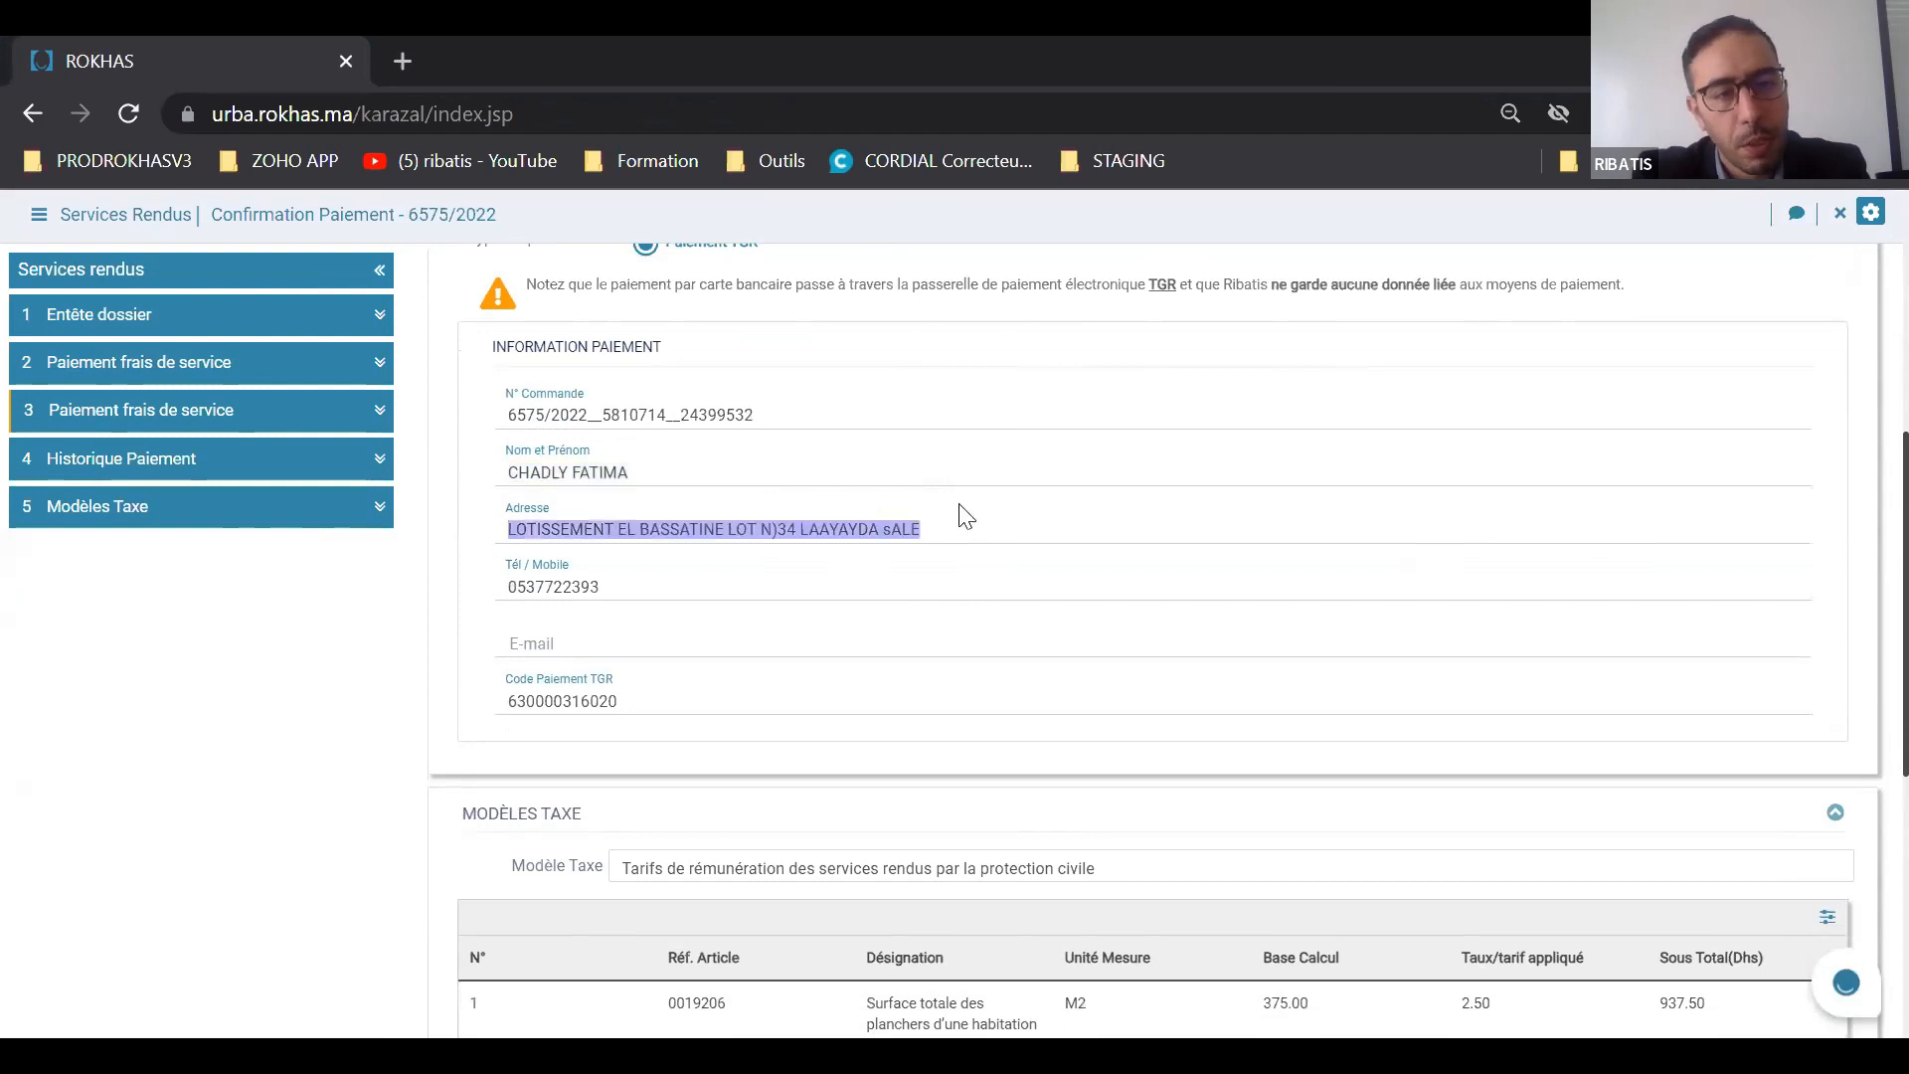
{"action": "left_click", "coordinate": [686, 478]}
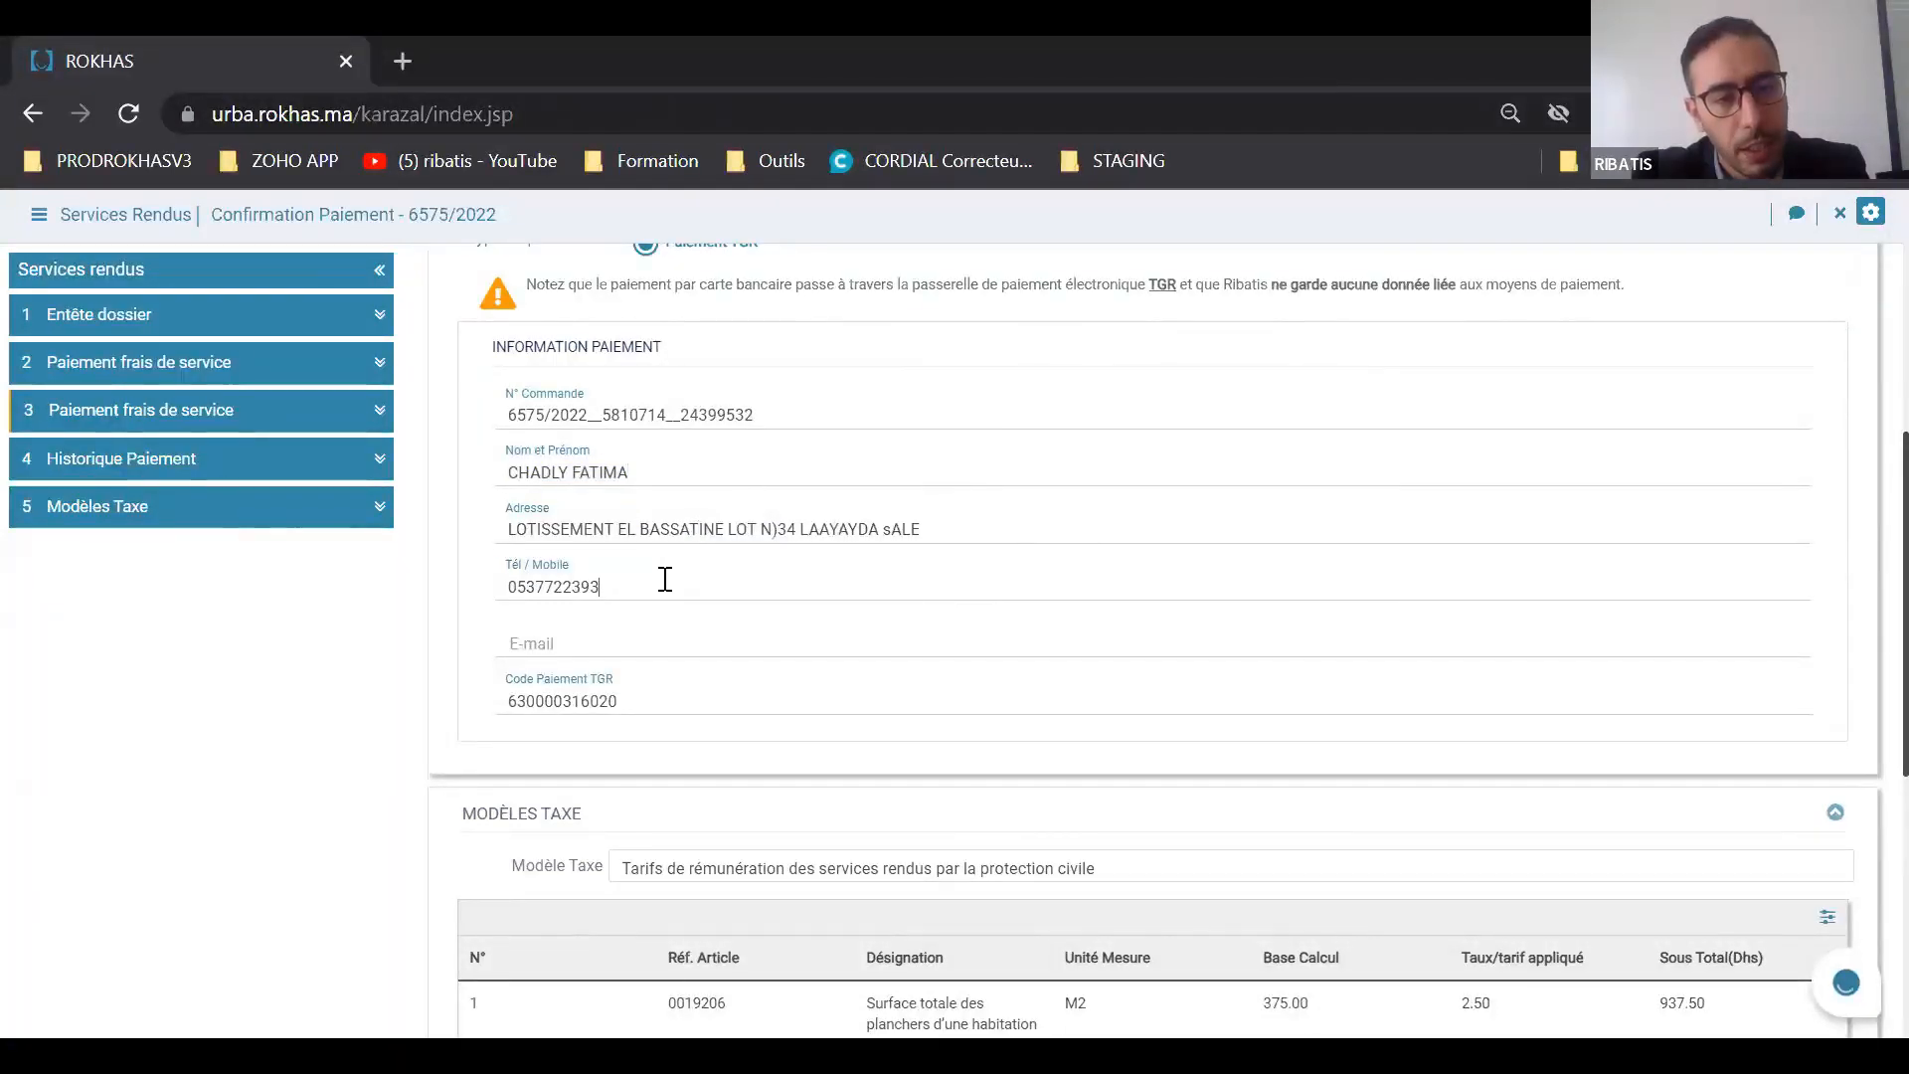
{"action": "left_click", "coordinate": [678, 636]}
Step: Copy the TGR payment code from the payment information of this service fee
{"action": "scroll", "coordinate": [676, 634], "scroll_direction": "down", "scroll_amount": 1}
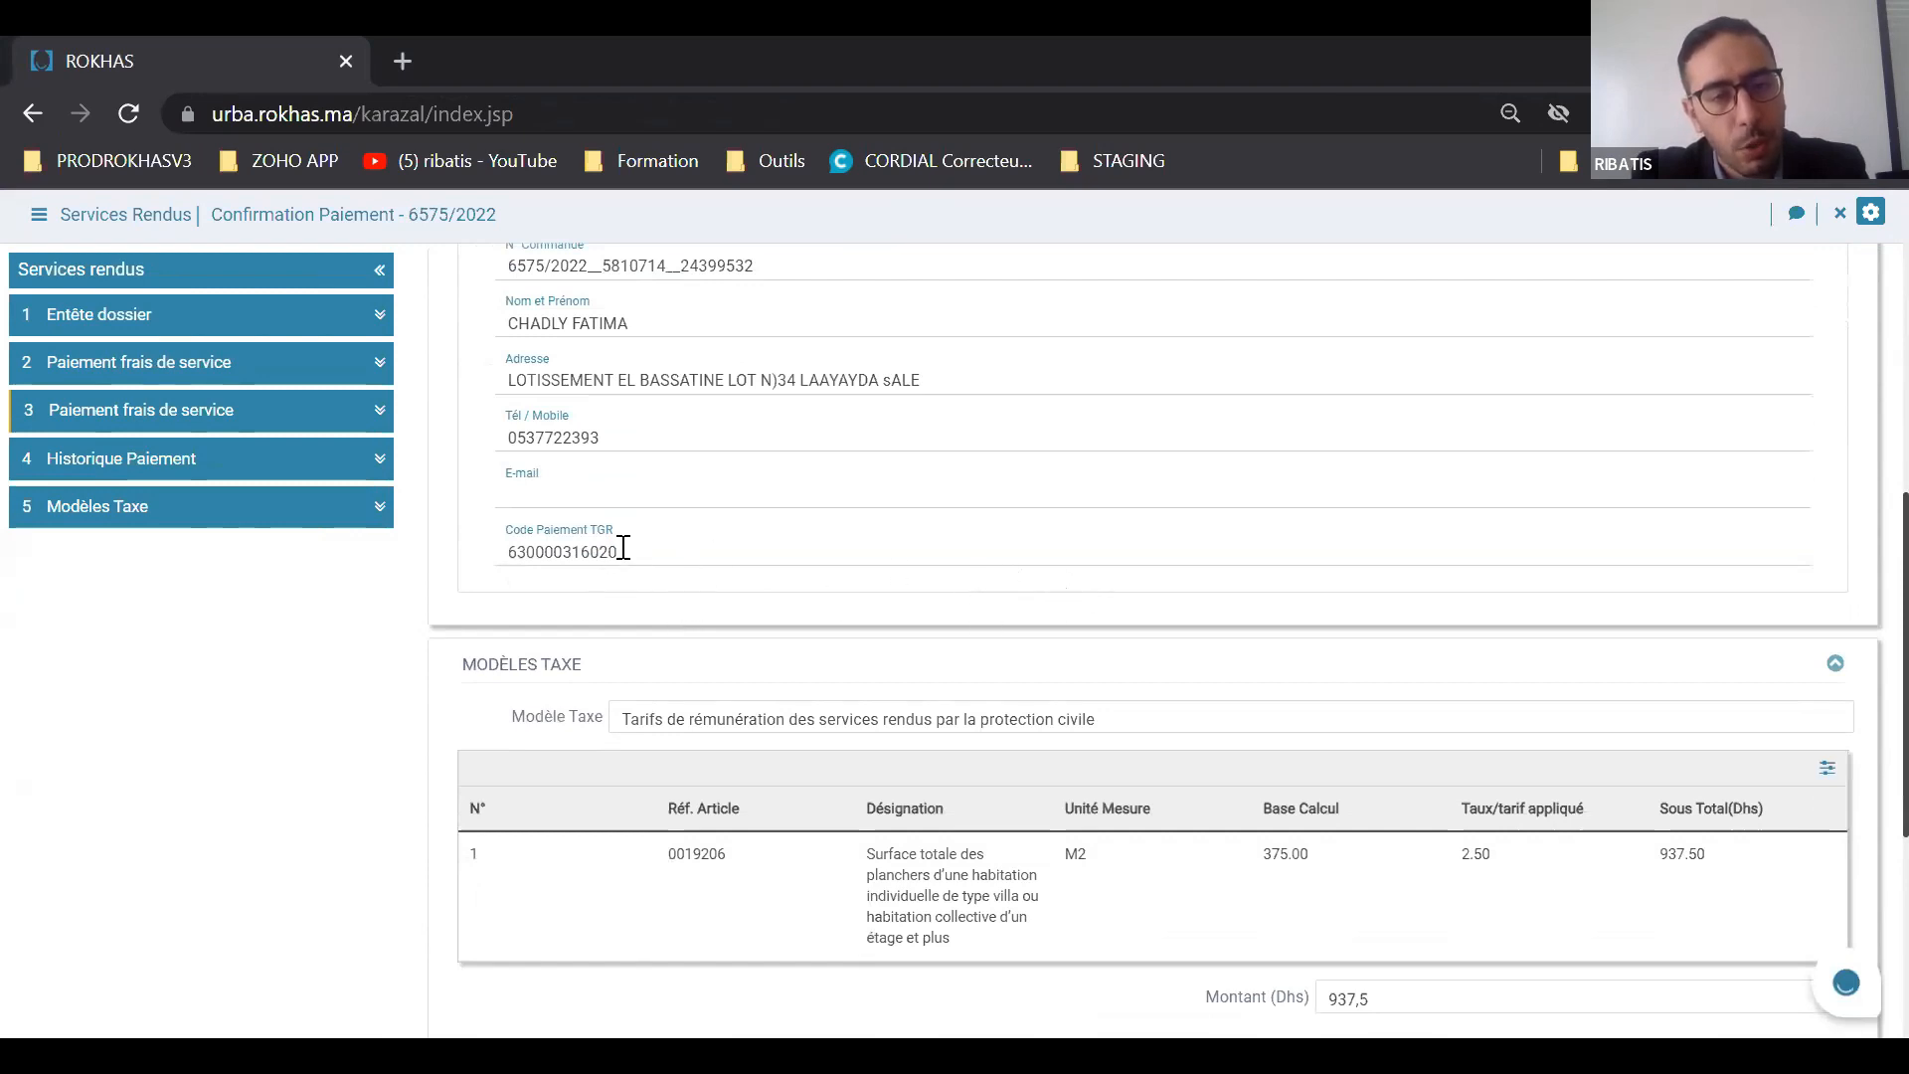
{"action": "left_click_drag", "start_coordinate": [619, 552], "coordinate": [487, 540]}
{"action": "key", "text": "ctrl+c"}
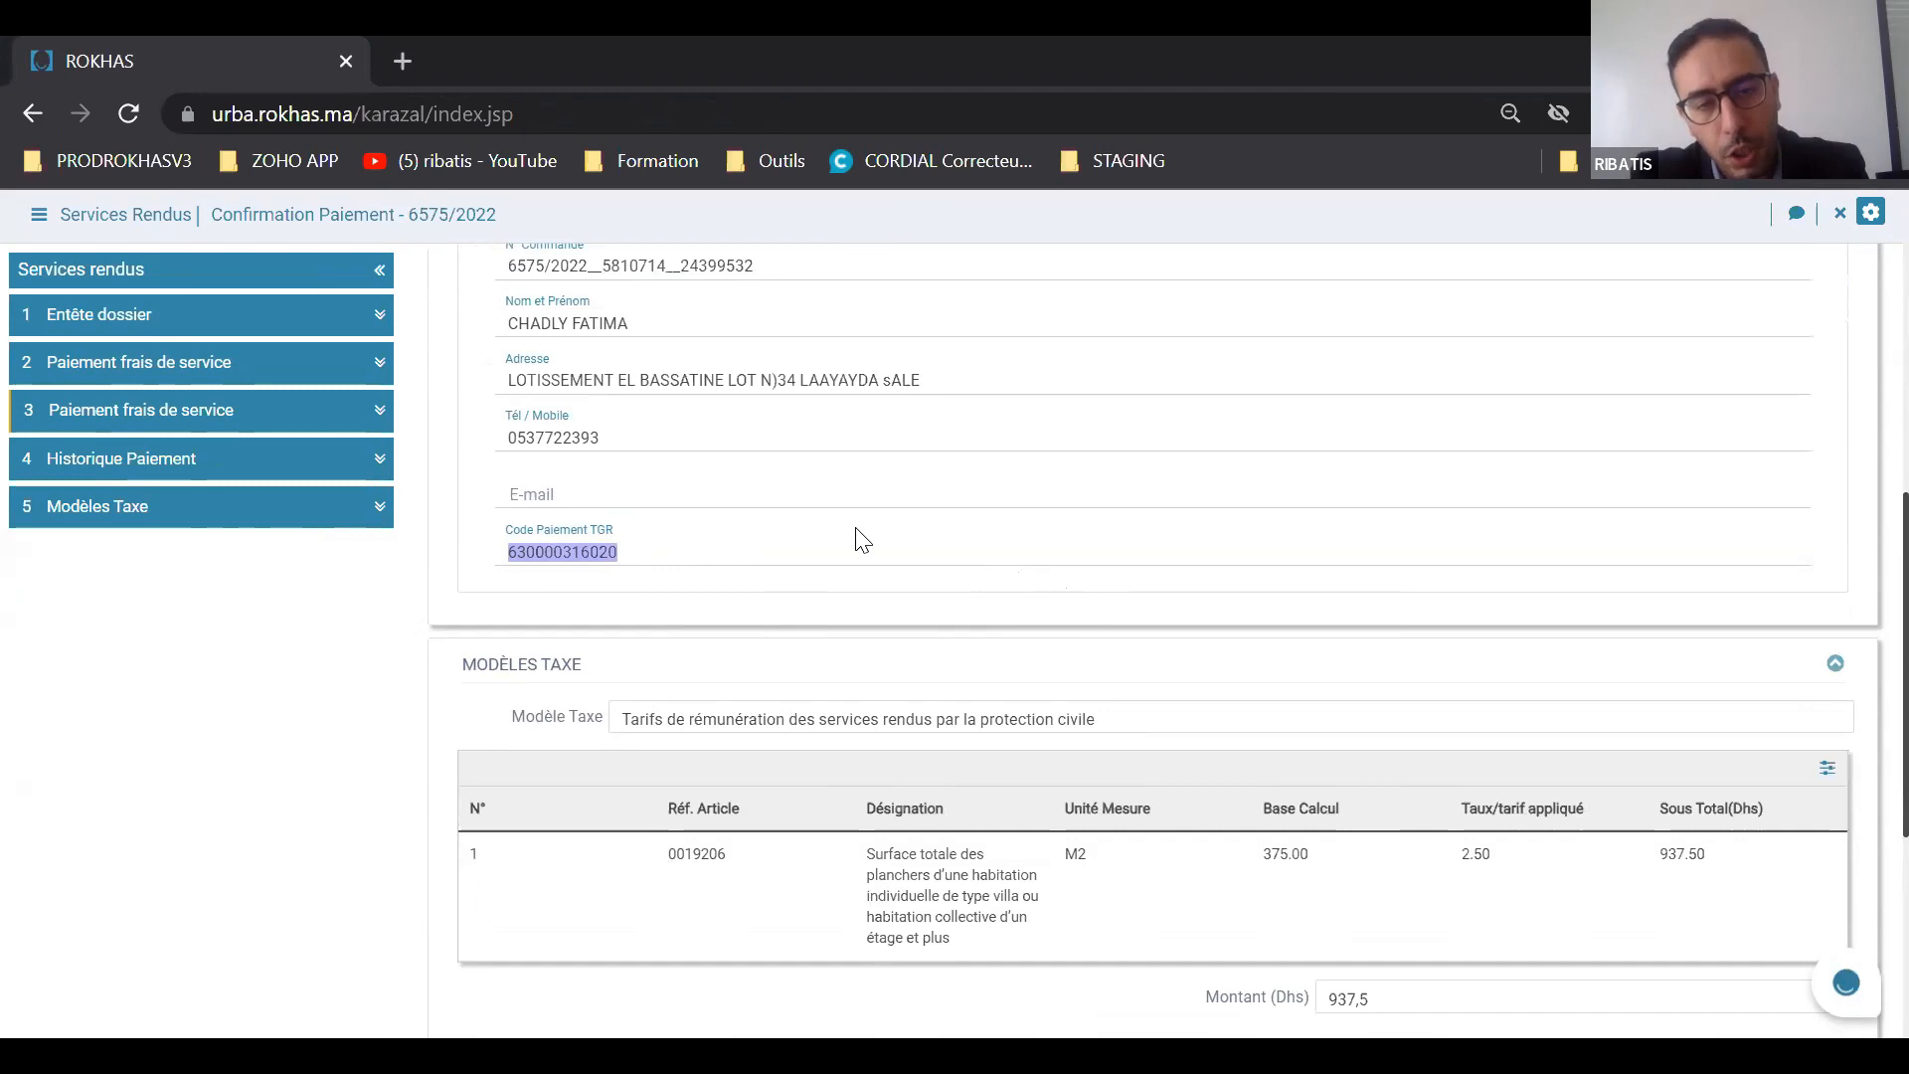
{"action": "scroll", "coordinate": [862, 540], "scroll_direction": "up", "scroll_amount": 3}
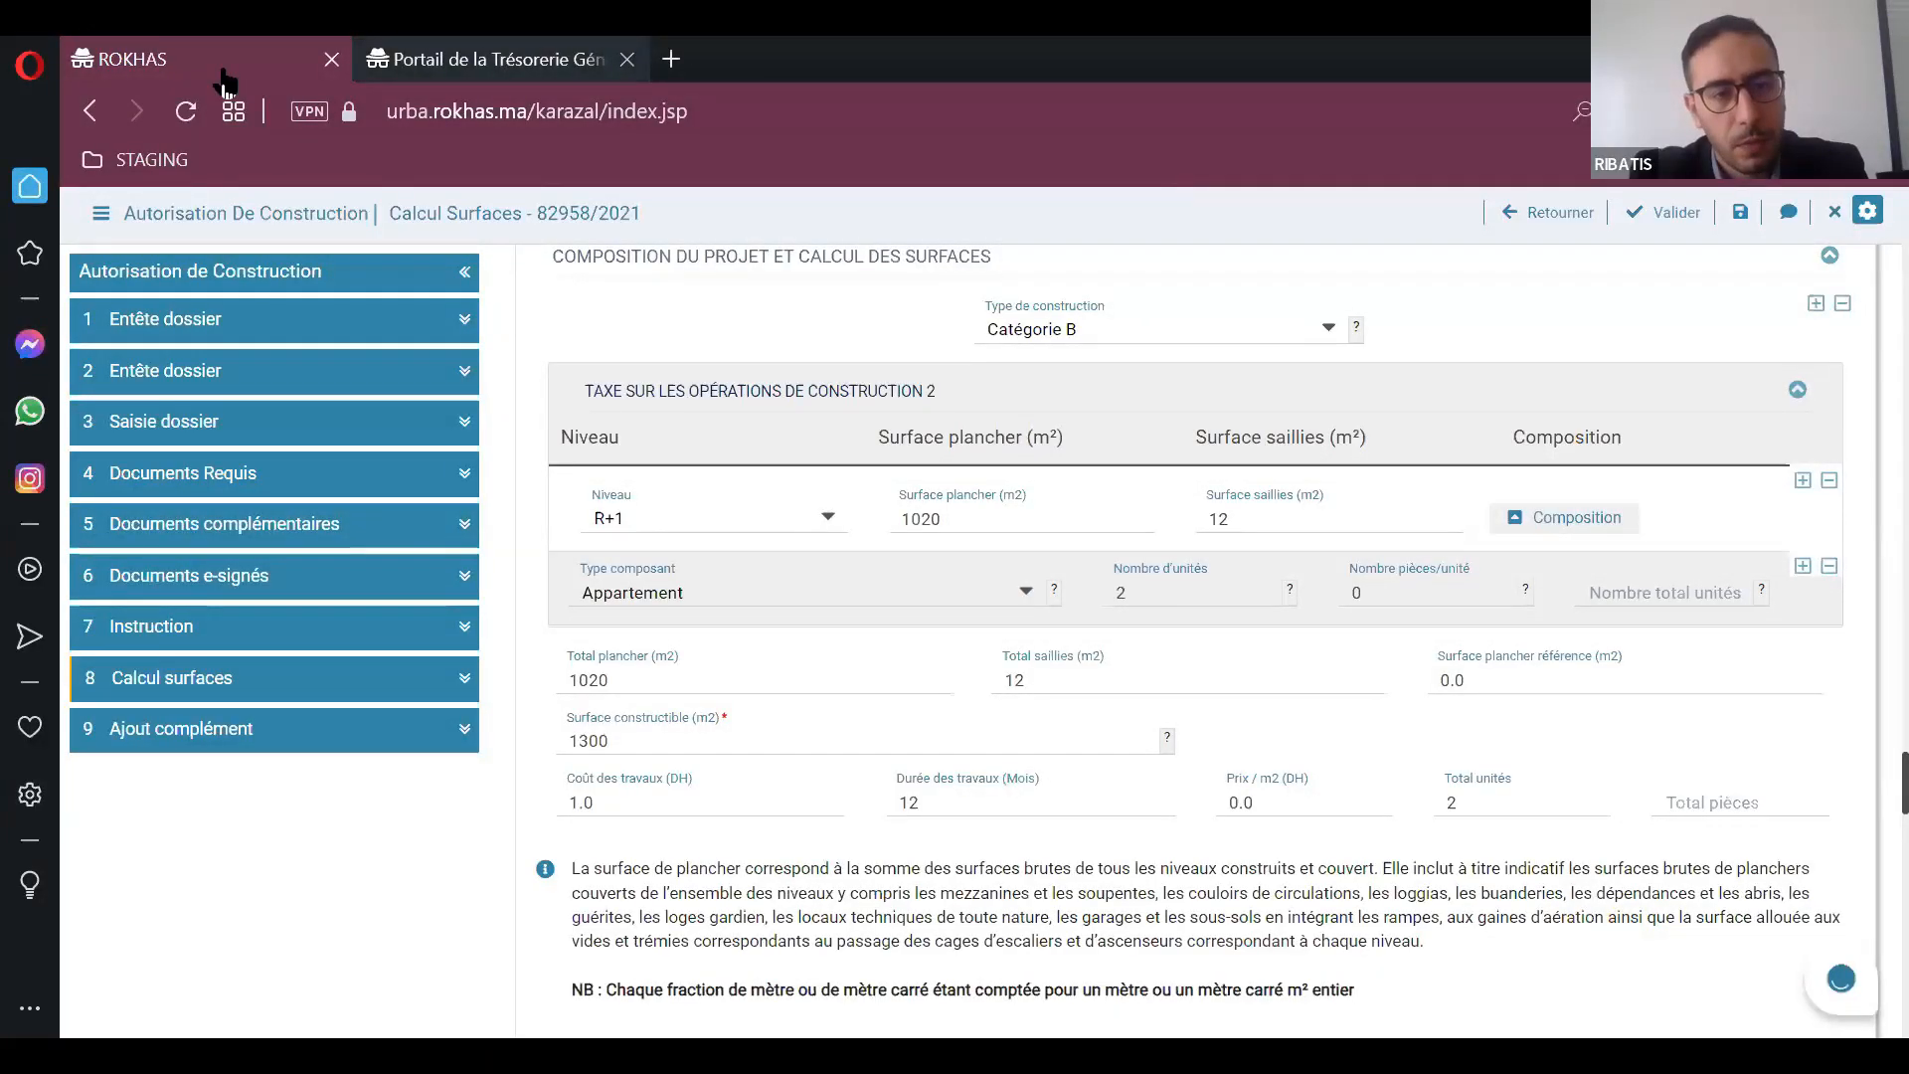
Step: Switch to the Trésorerie Générale du Royaume portal, open its online payment form and paste the TGR payment code as the reference
{"action": "key", "text": "ctrl+Tab"}
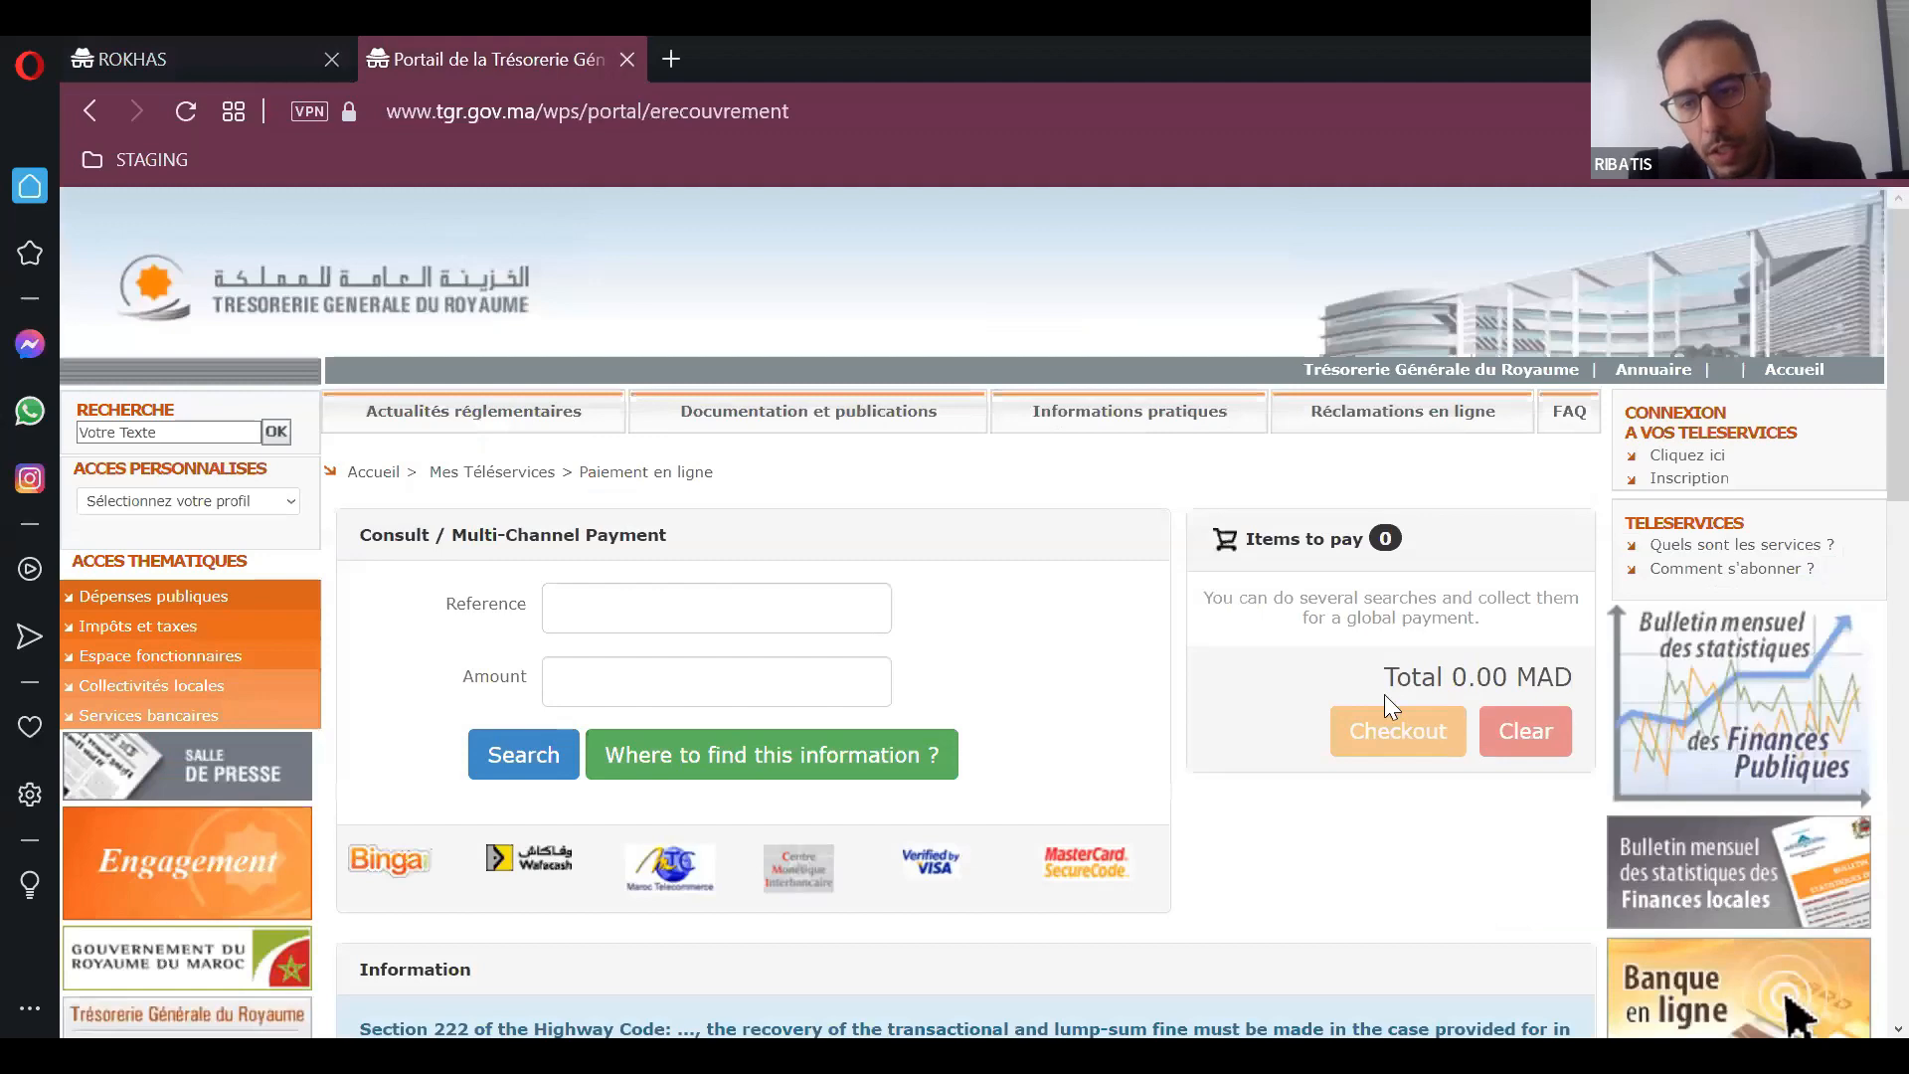
{"action": "scroll", "coordinate": [1595, 726], "scroll_direction": "down", "scroll_amount": 10}
{"action": "scroll", "coordinate": [1684, 746], "scroll_direction": "down", "scroll_amount": 5}
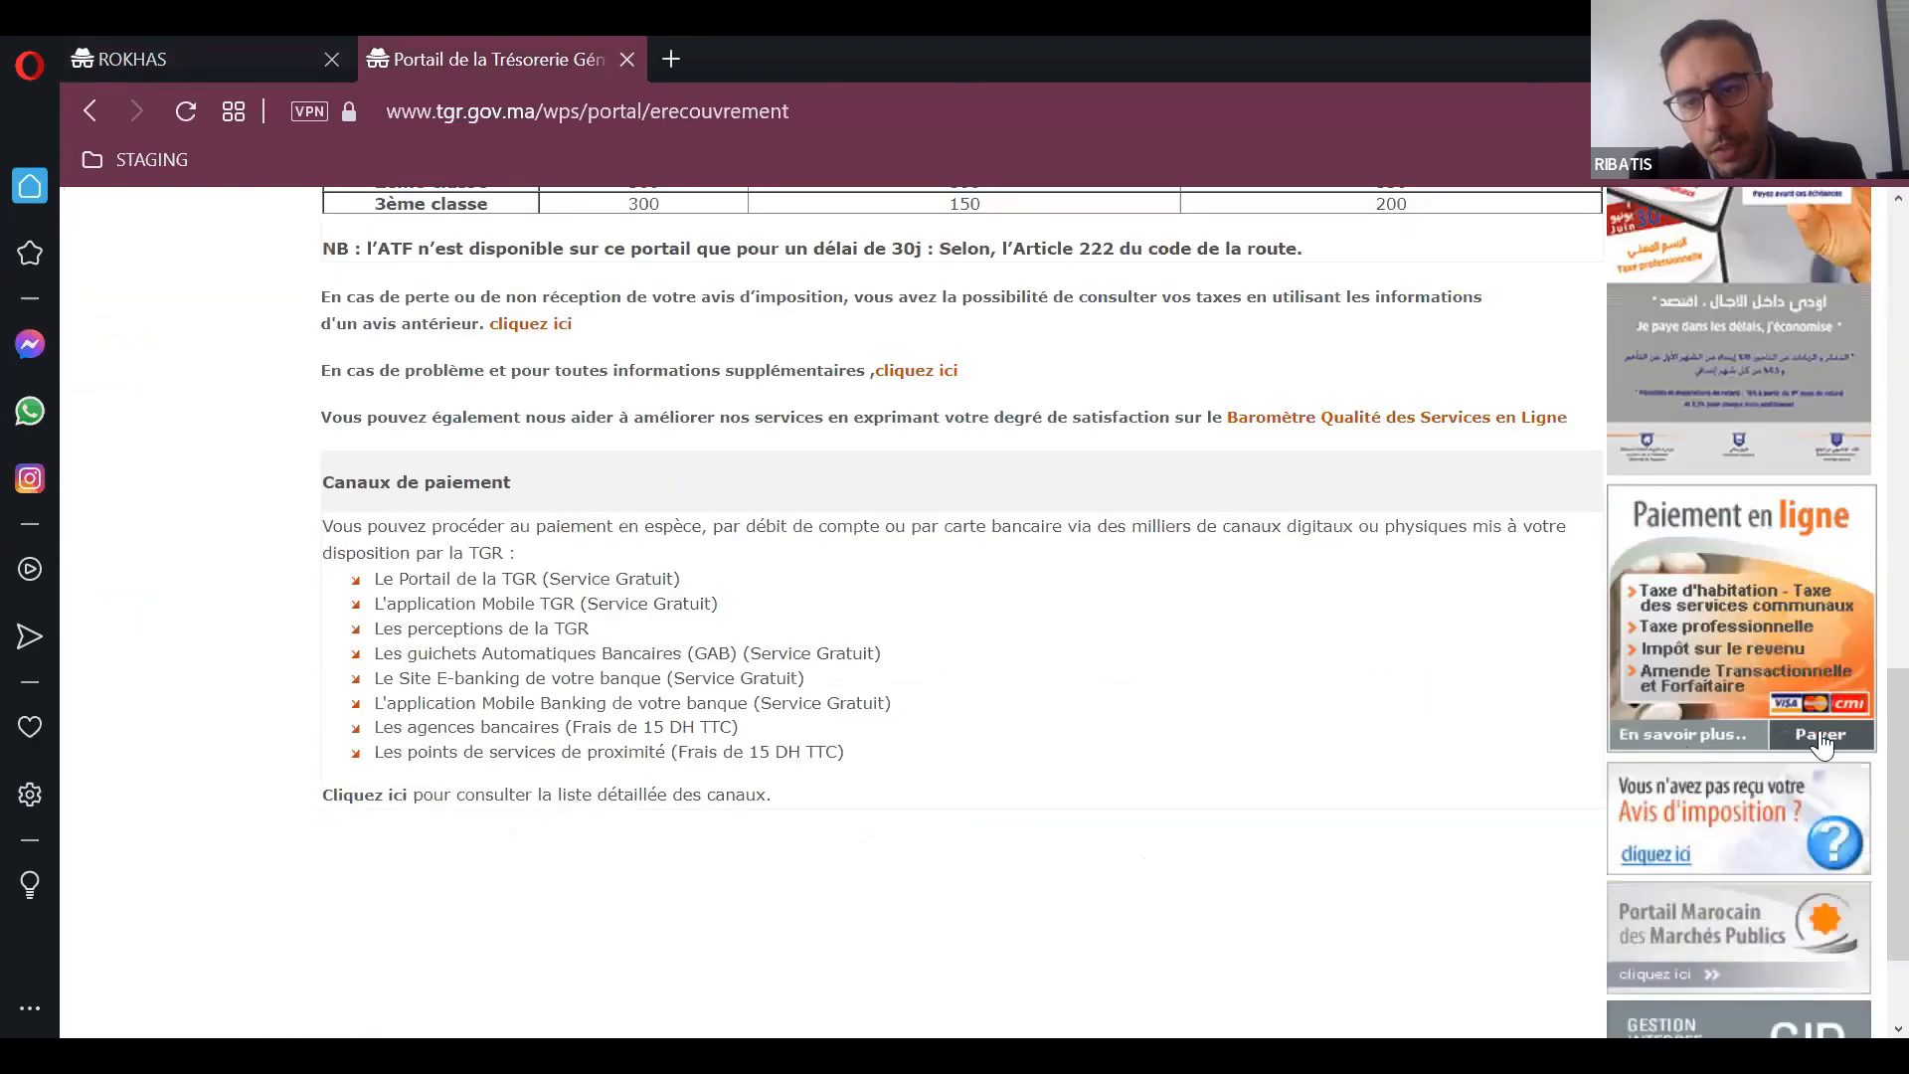
{"action": "left_click", "coordinate": [1821, 741]}
{"action": "left_click", "coordinate": [749, 595]}
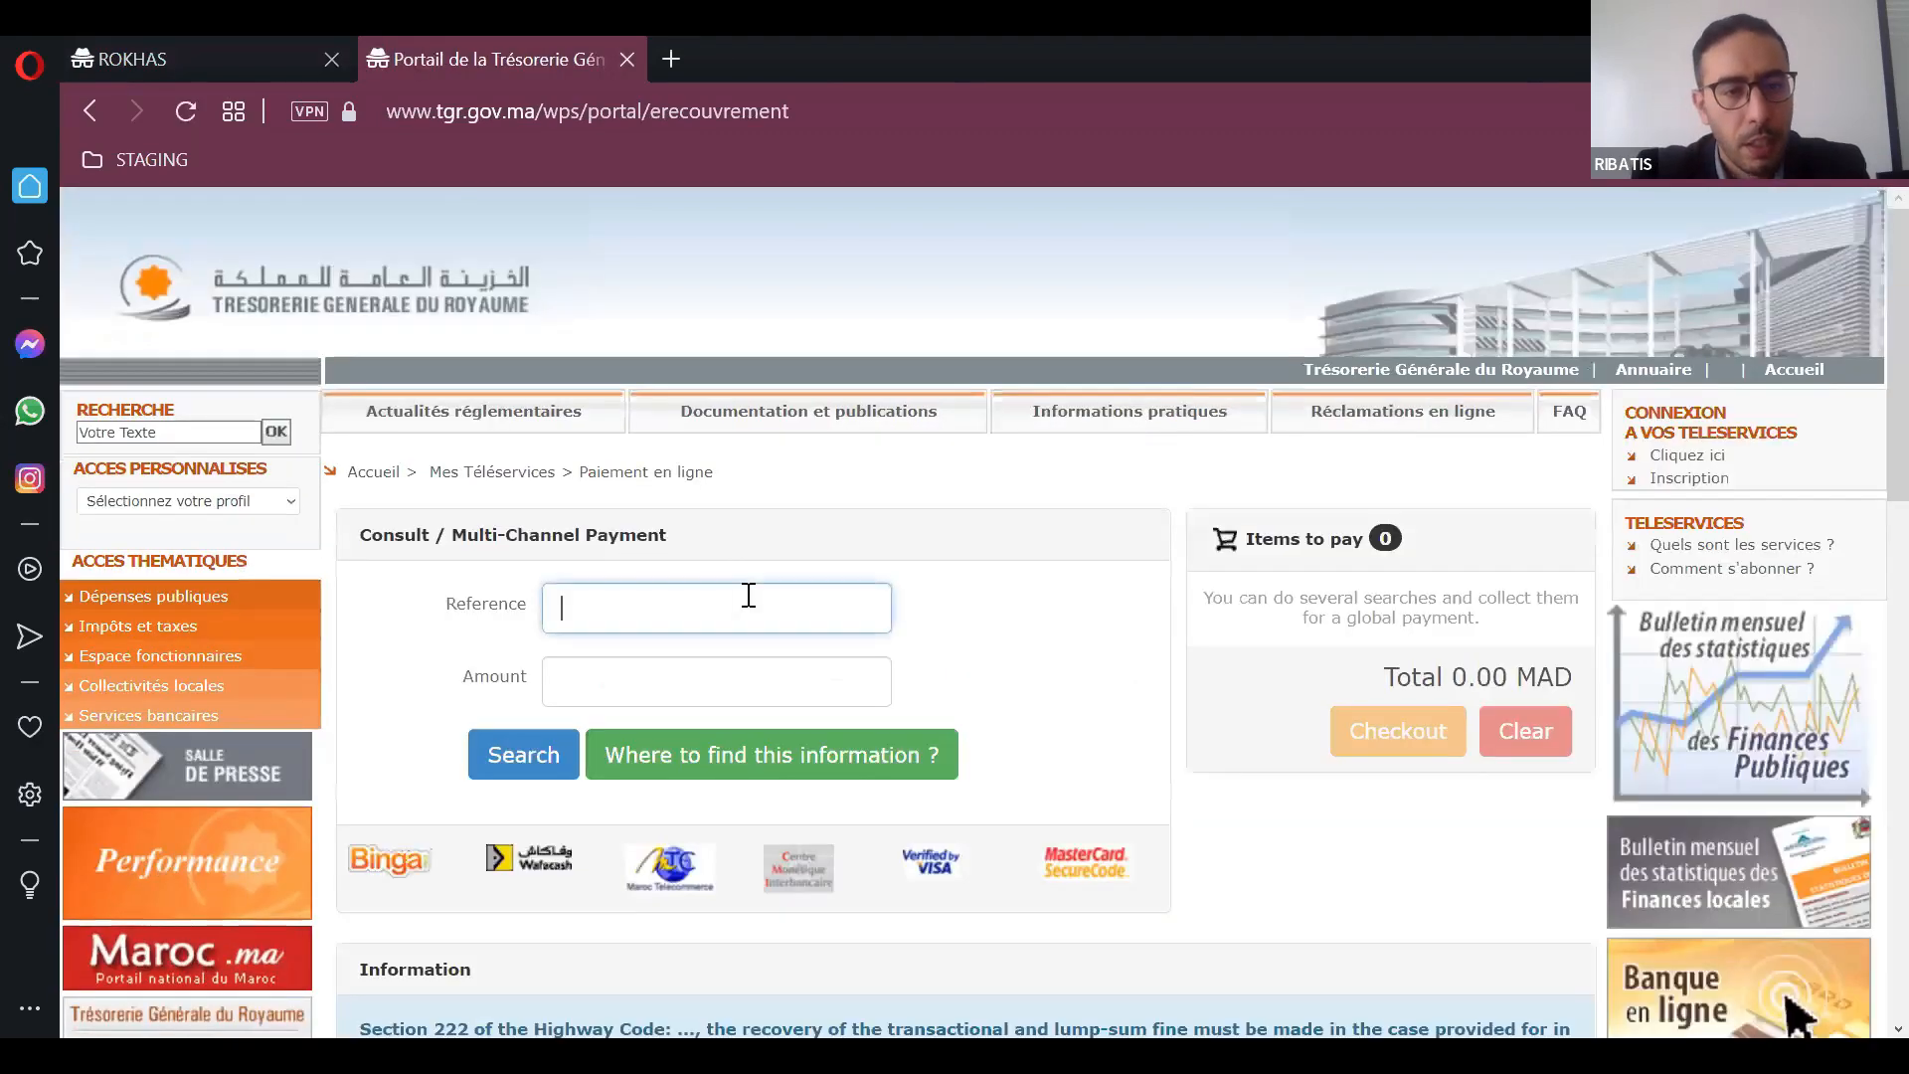
{"action": "key", "text": "ctrl+v"}
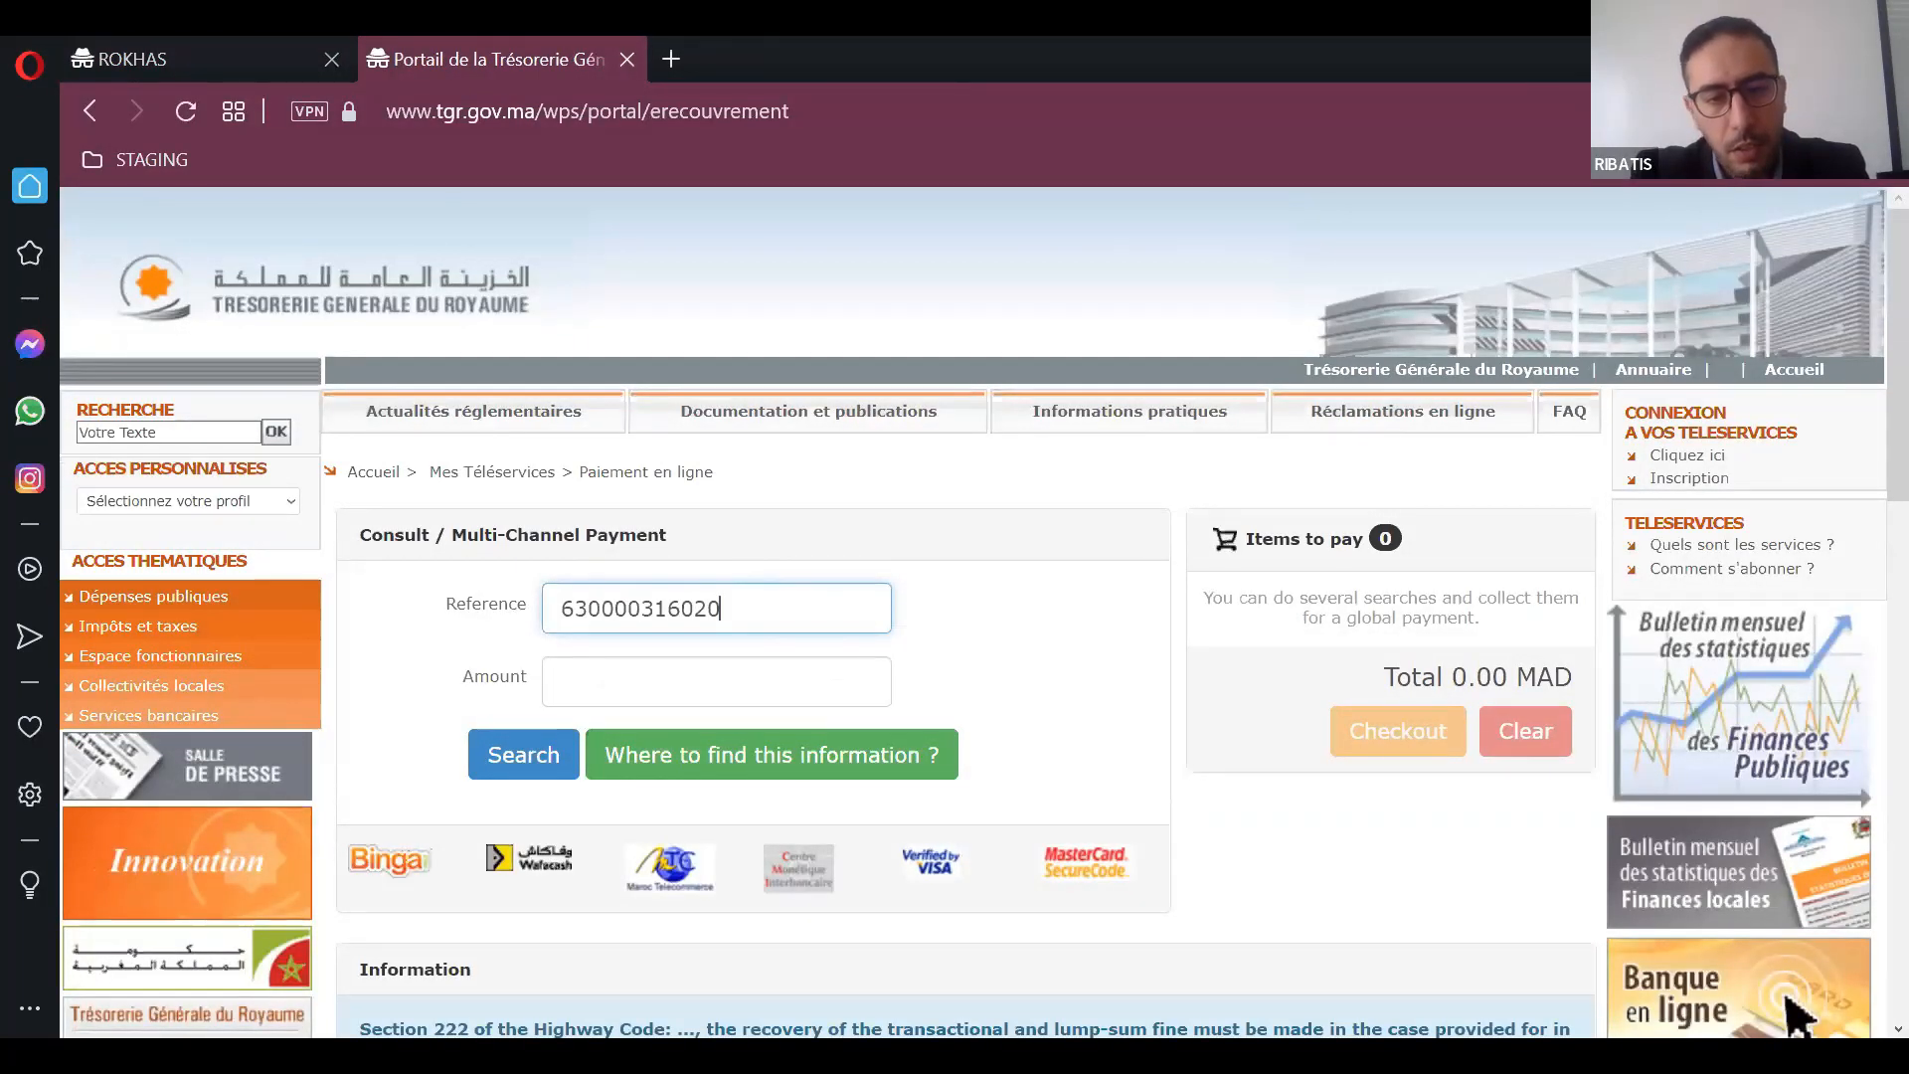
{"action": "key", "text": "alt+Tab"}
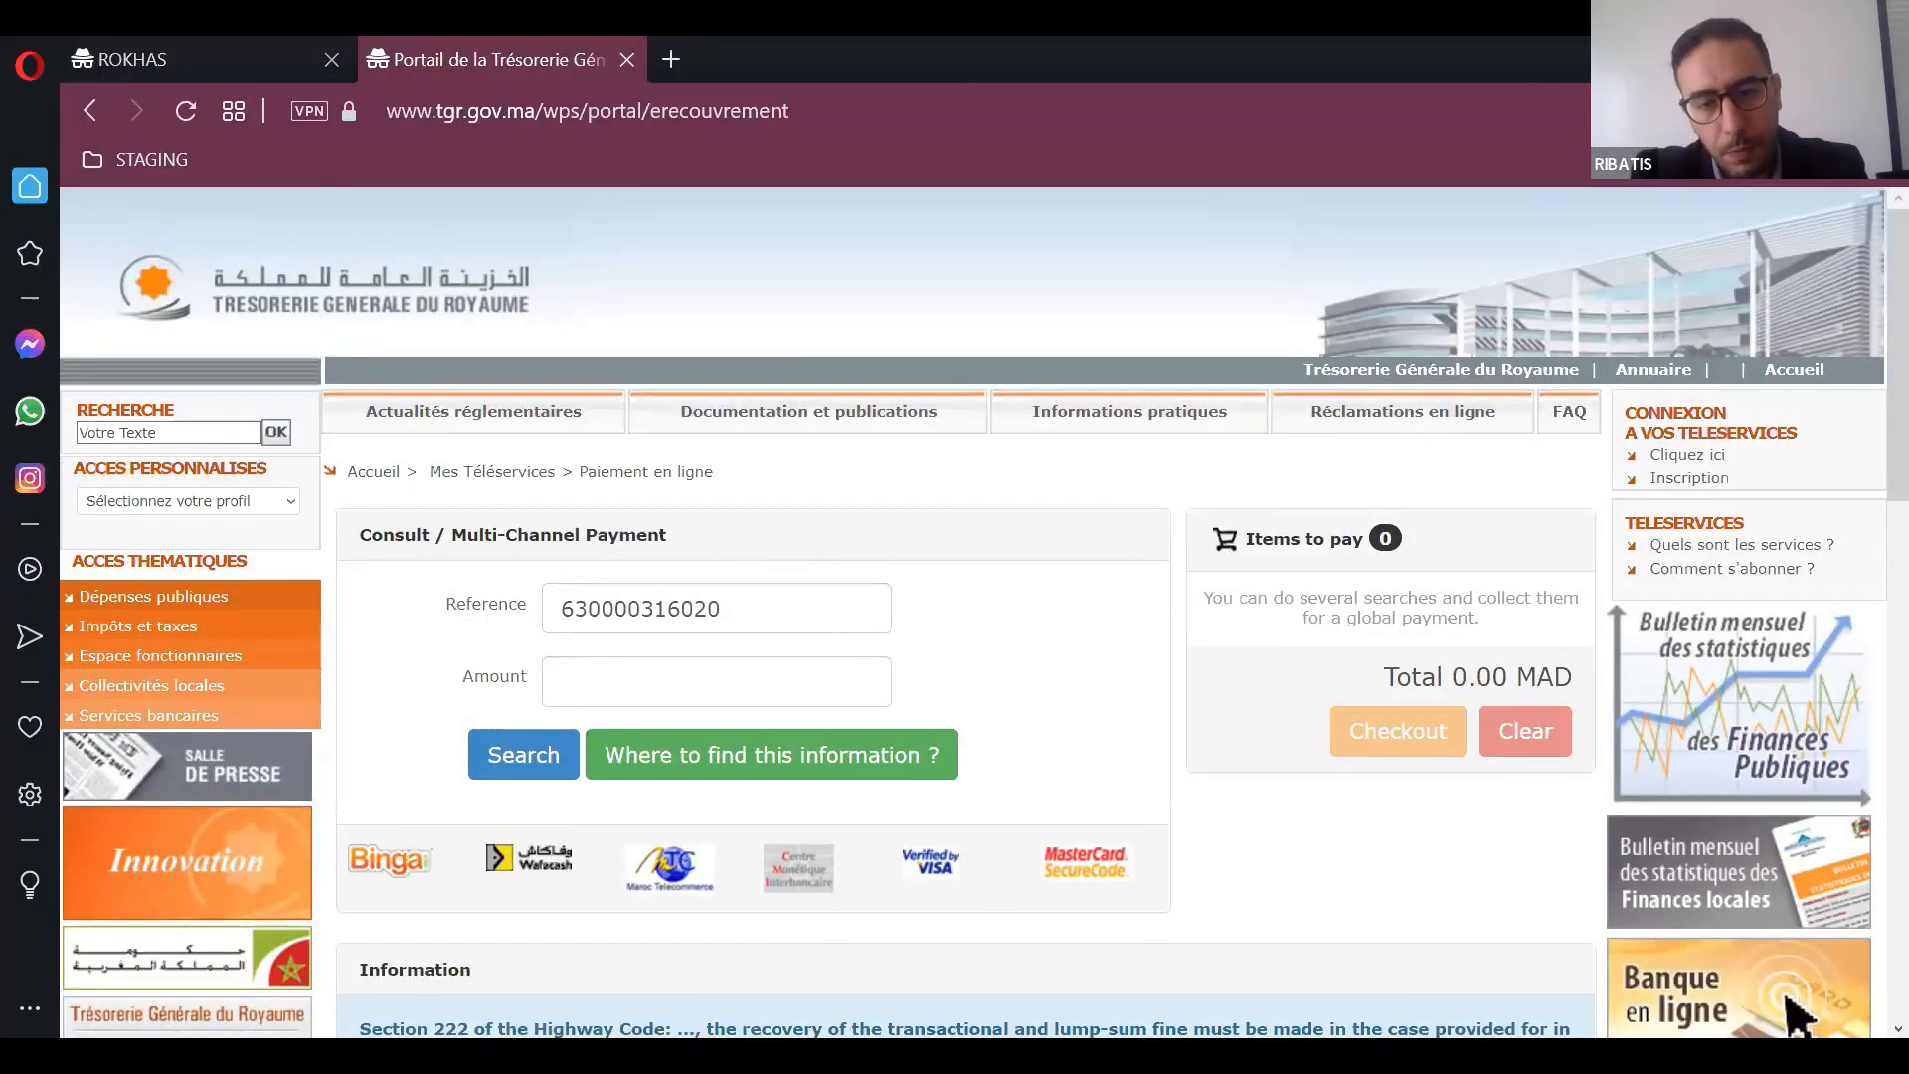
Step: Paste the fee amount into the payment form, trim it to 937.5 and search for the matching payment
{"action": "left_click", "coordinate": [715, 692]}
{"action": "type", "text": "r 937.5"}
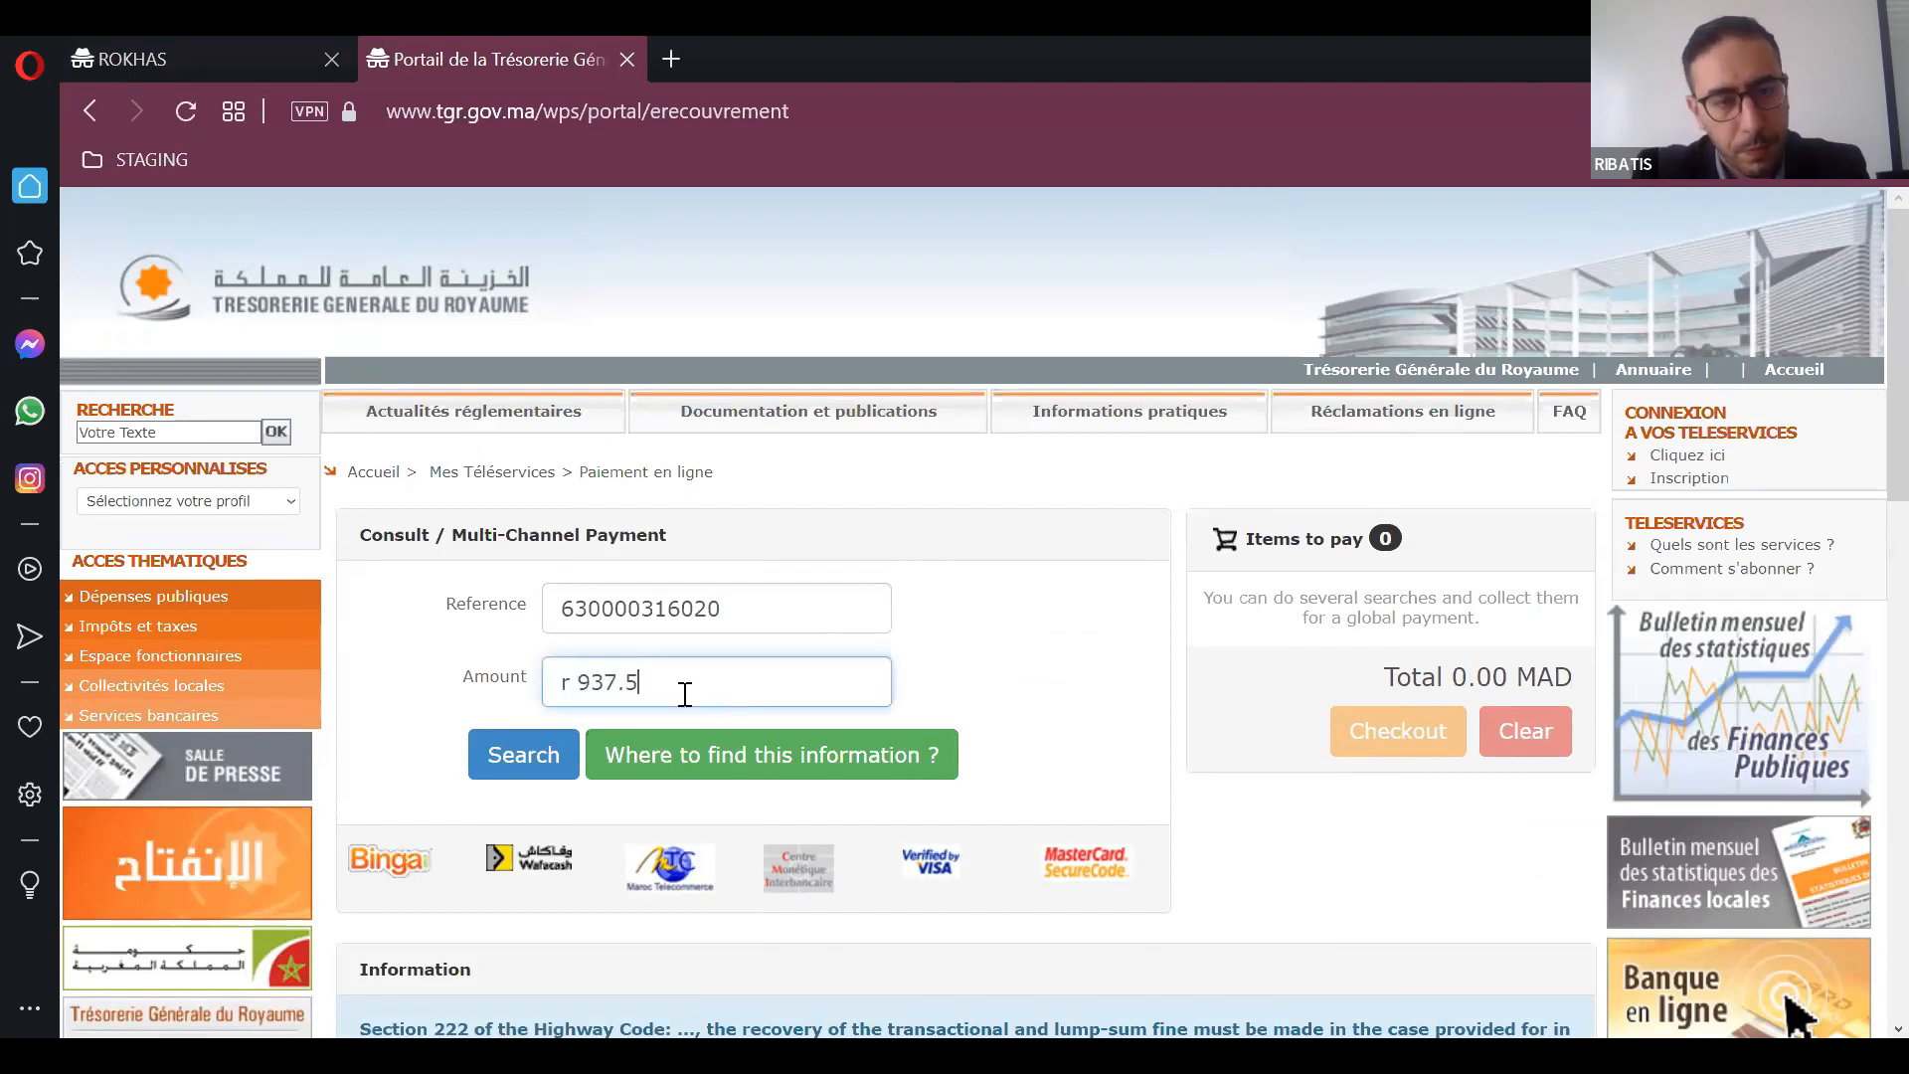
{"action": "left_click", "coordinate": [582, 686]}
{"action": "key", "text": "BackSpace"}
{"action": "key", "text": "BackSpace"}
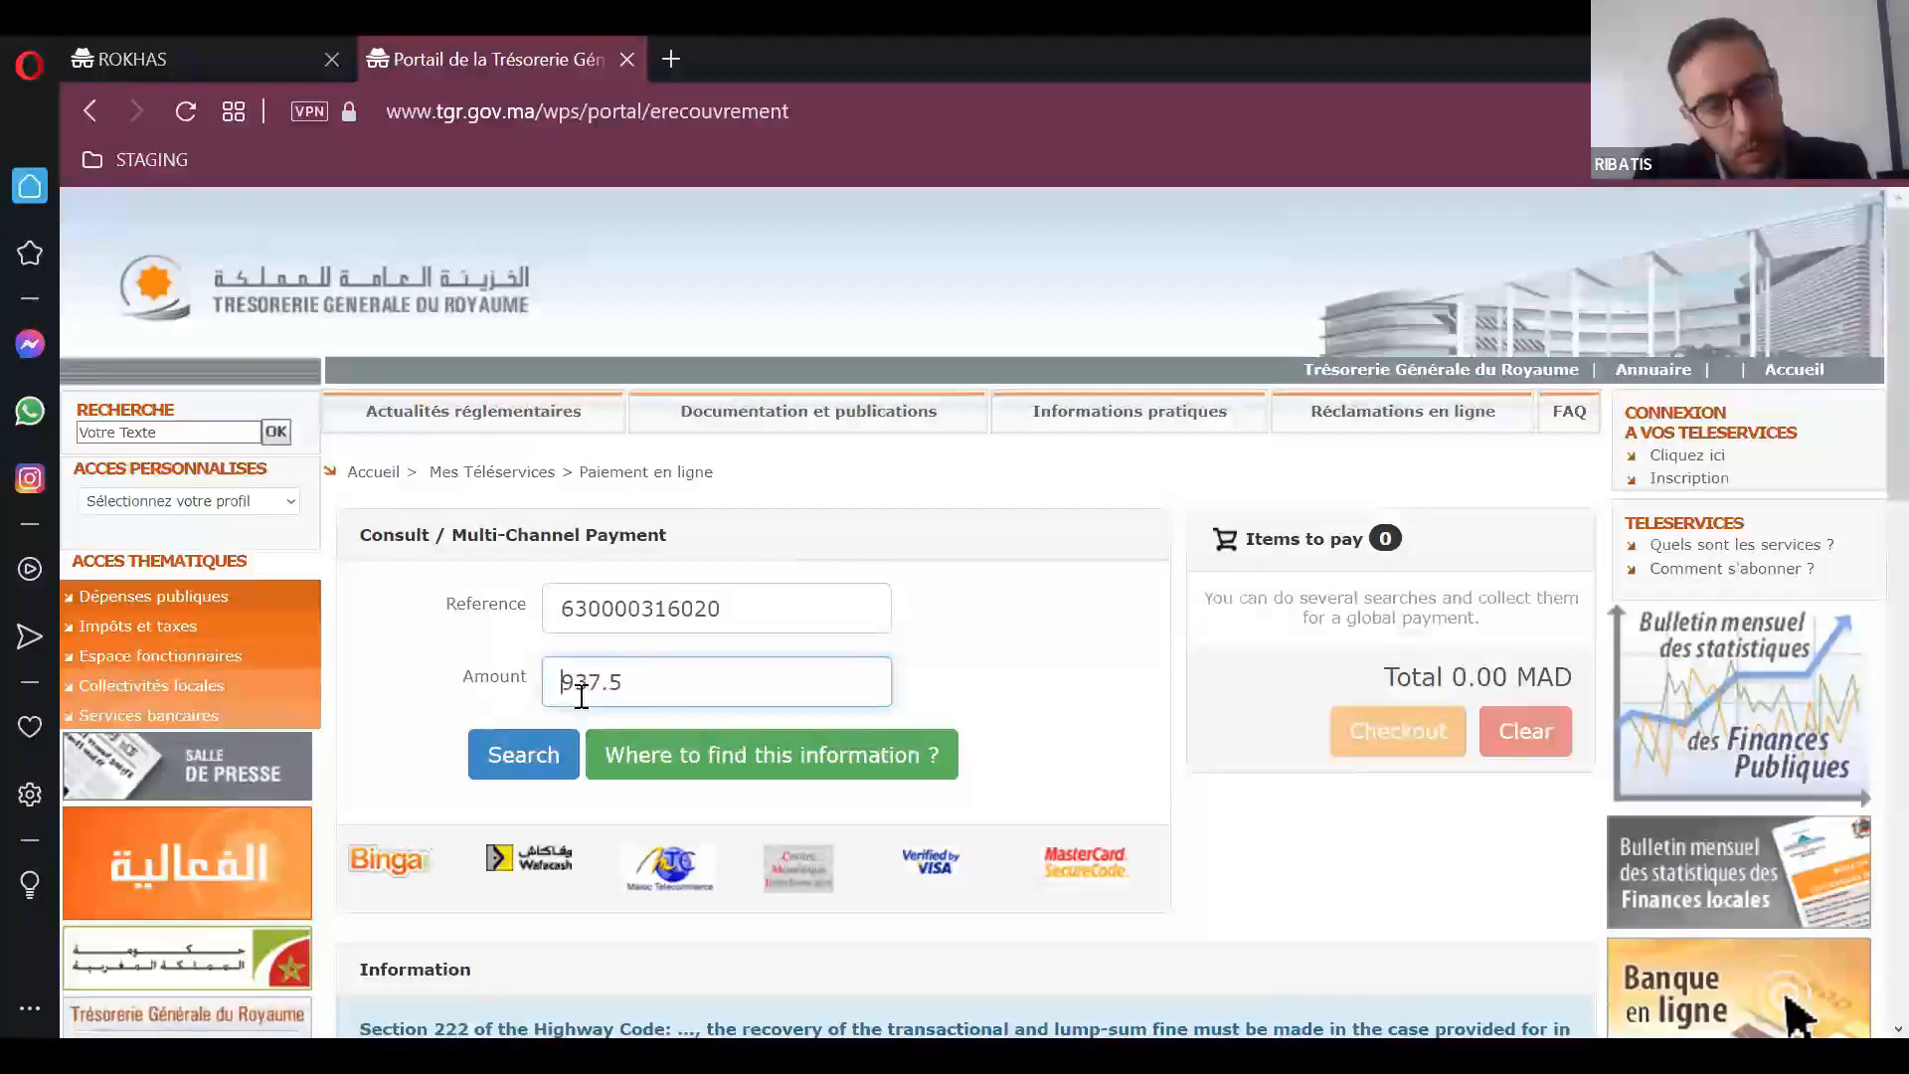
{"action": "key", "text": "Return"}
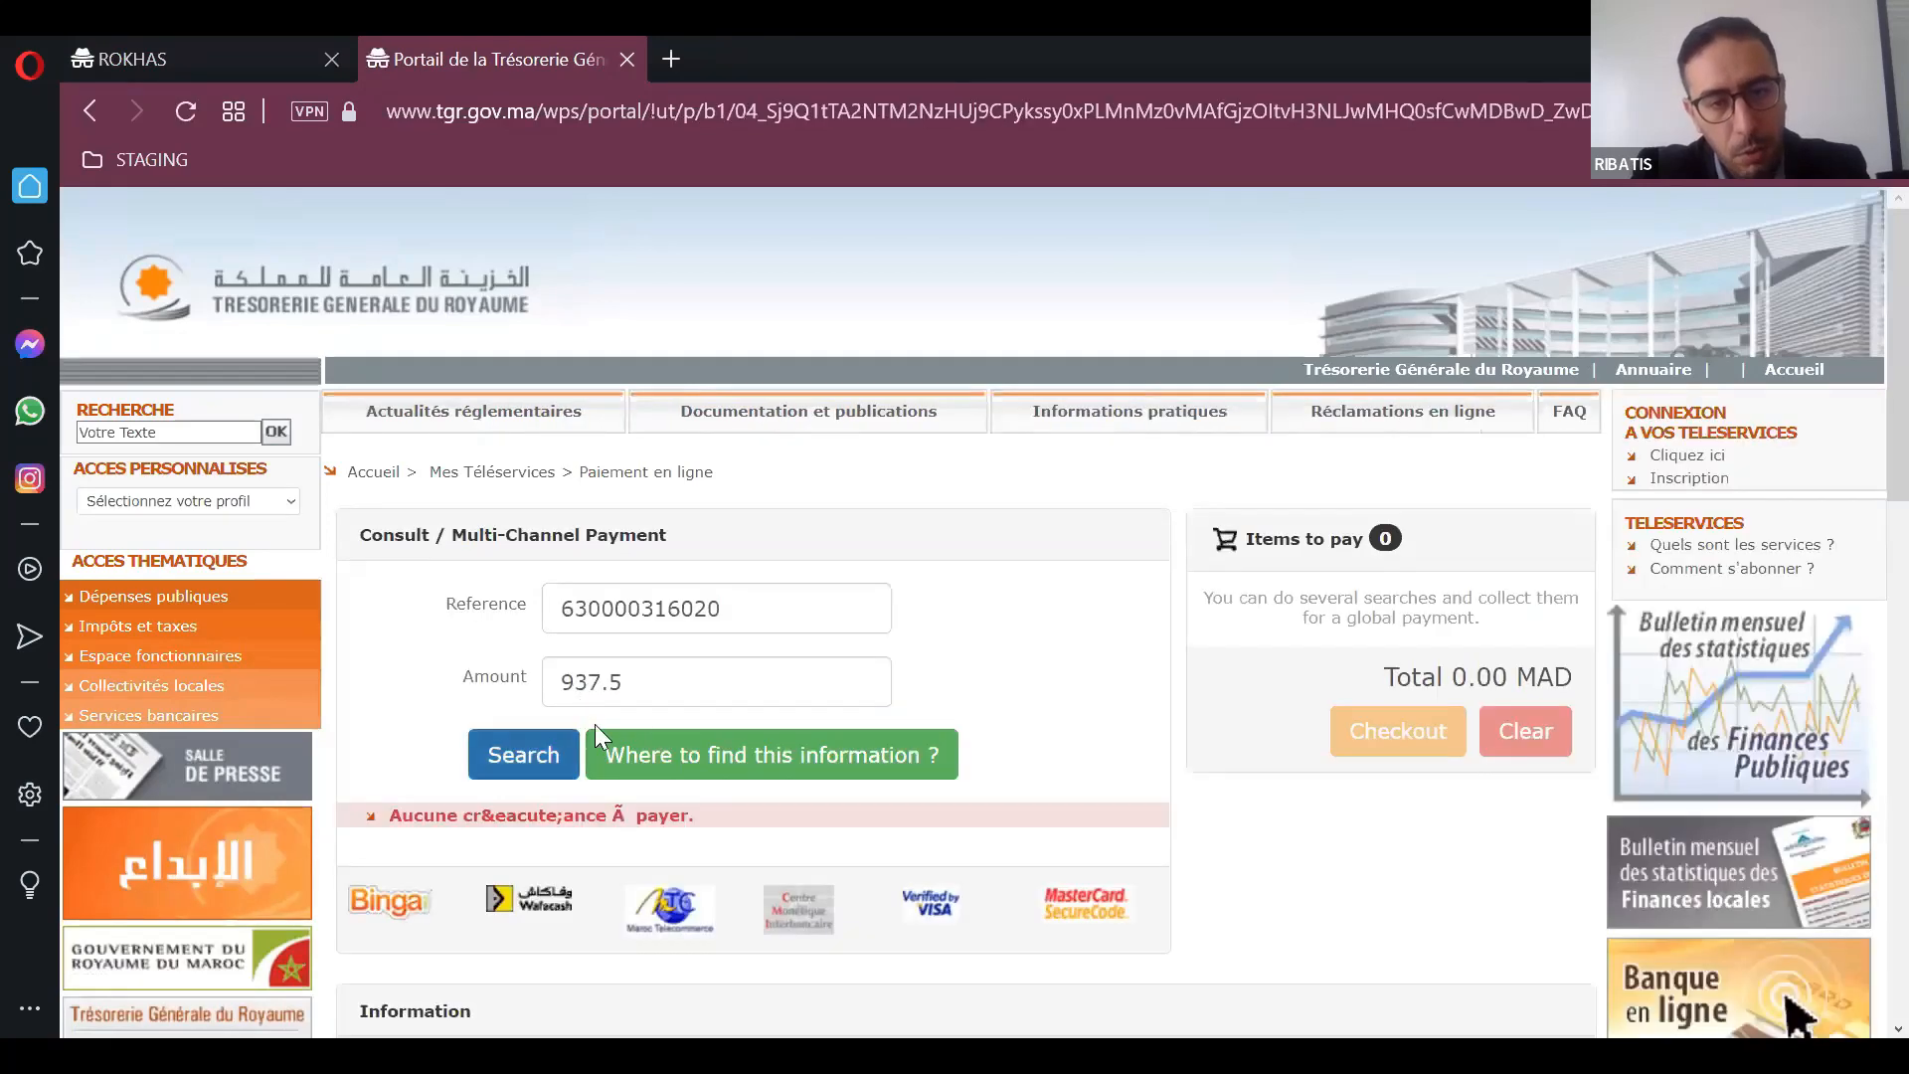
Step: Change the amount to 937 and repeat the payment search with the same reference
{"action": "left_click", "coordinate": [690, 677]}
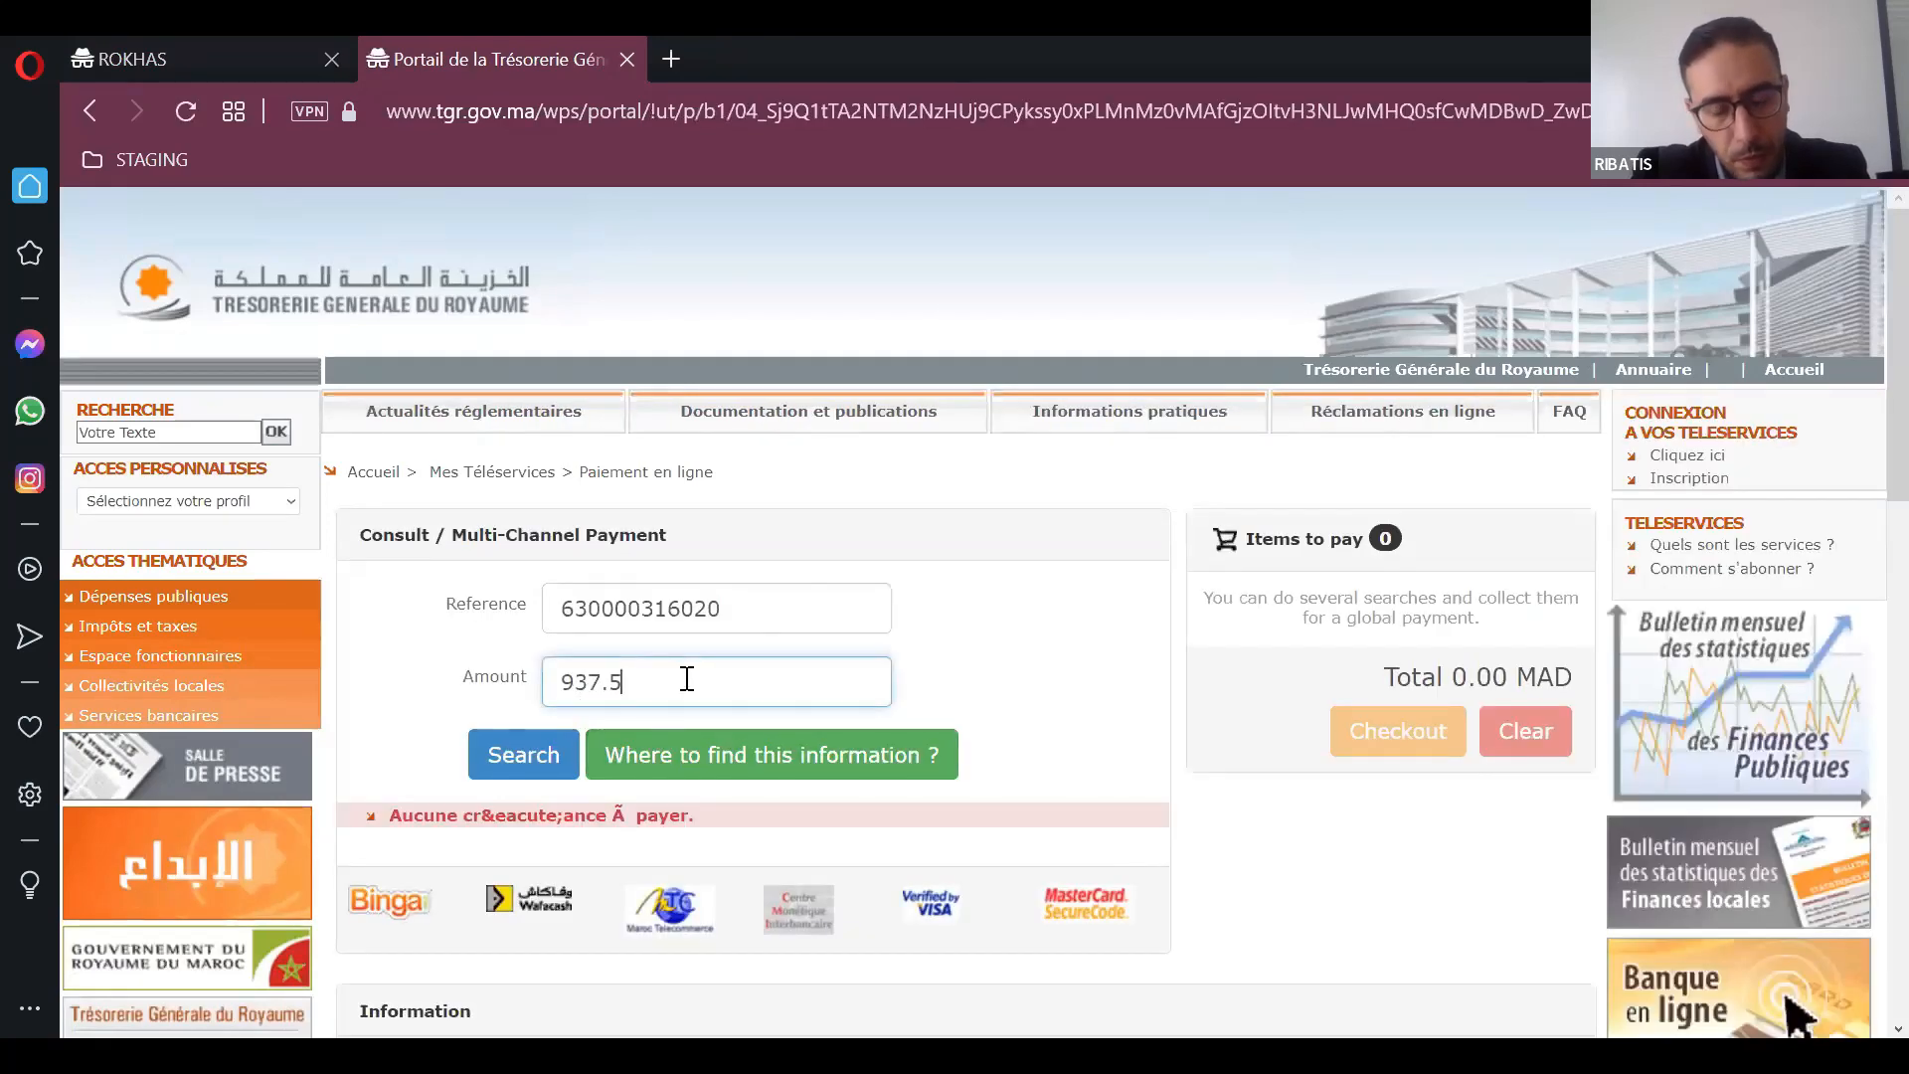
{"action": "key", "text": "Return"}
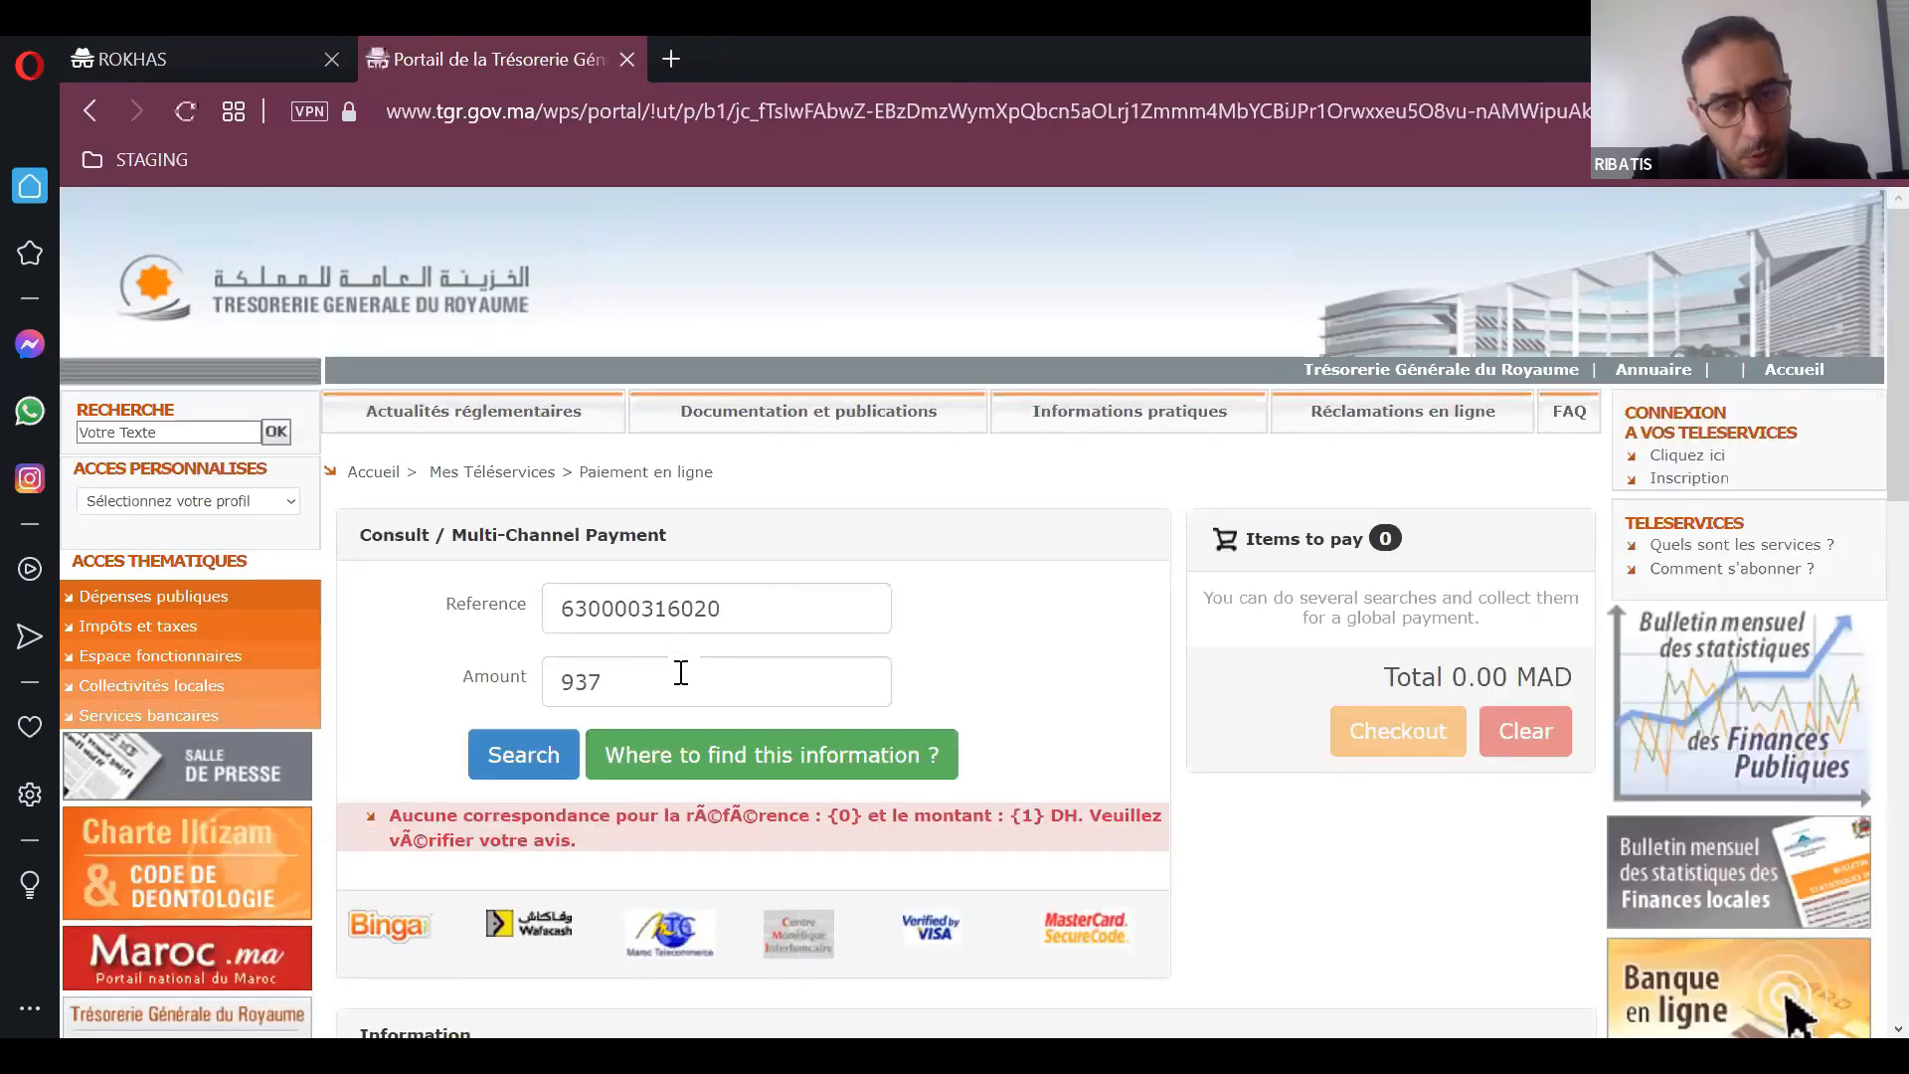
{"action": "left_click", "coordinate": [562, 608]}
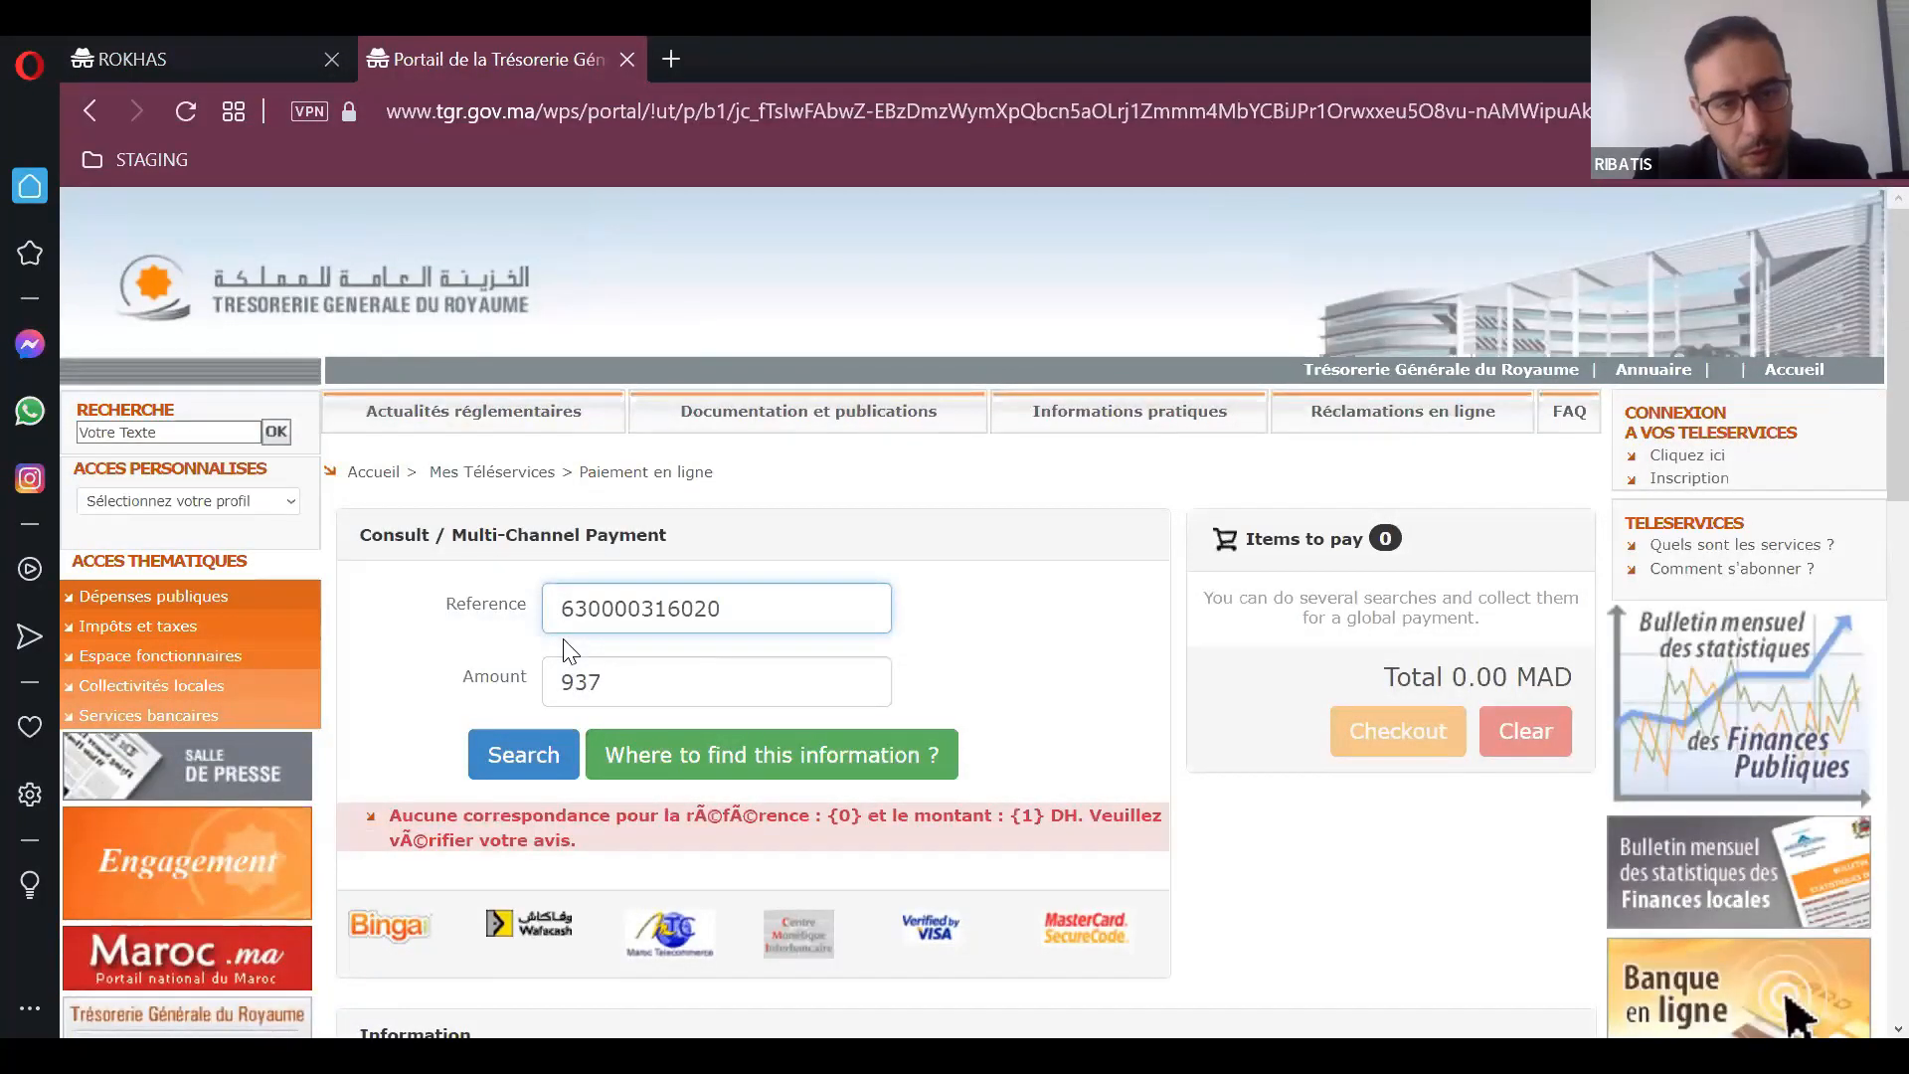
{"action": "left_click", "coordinate": [522, 753]}
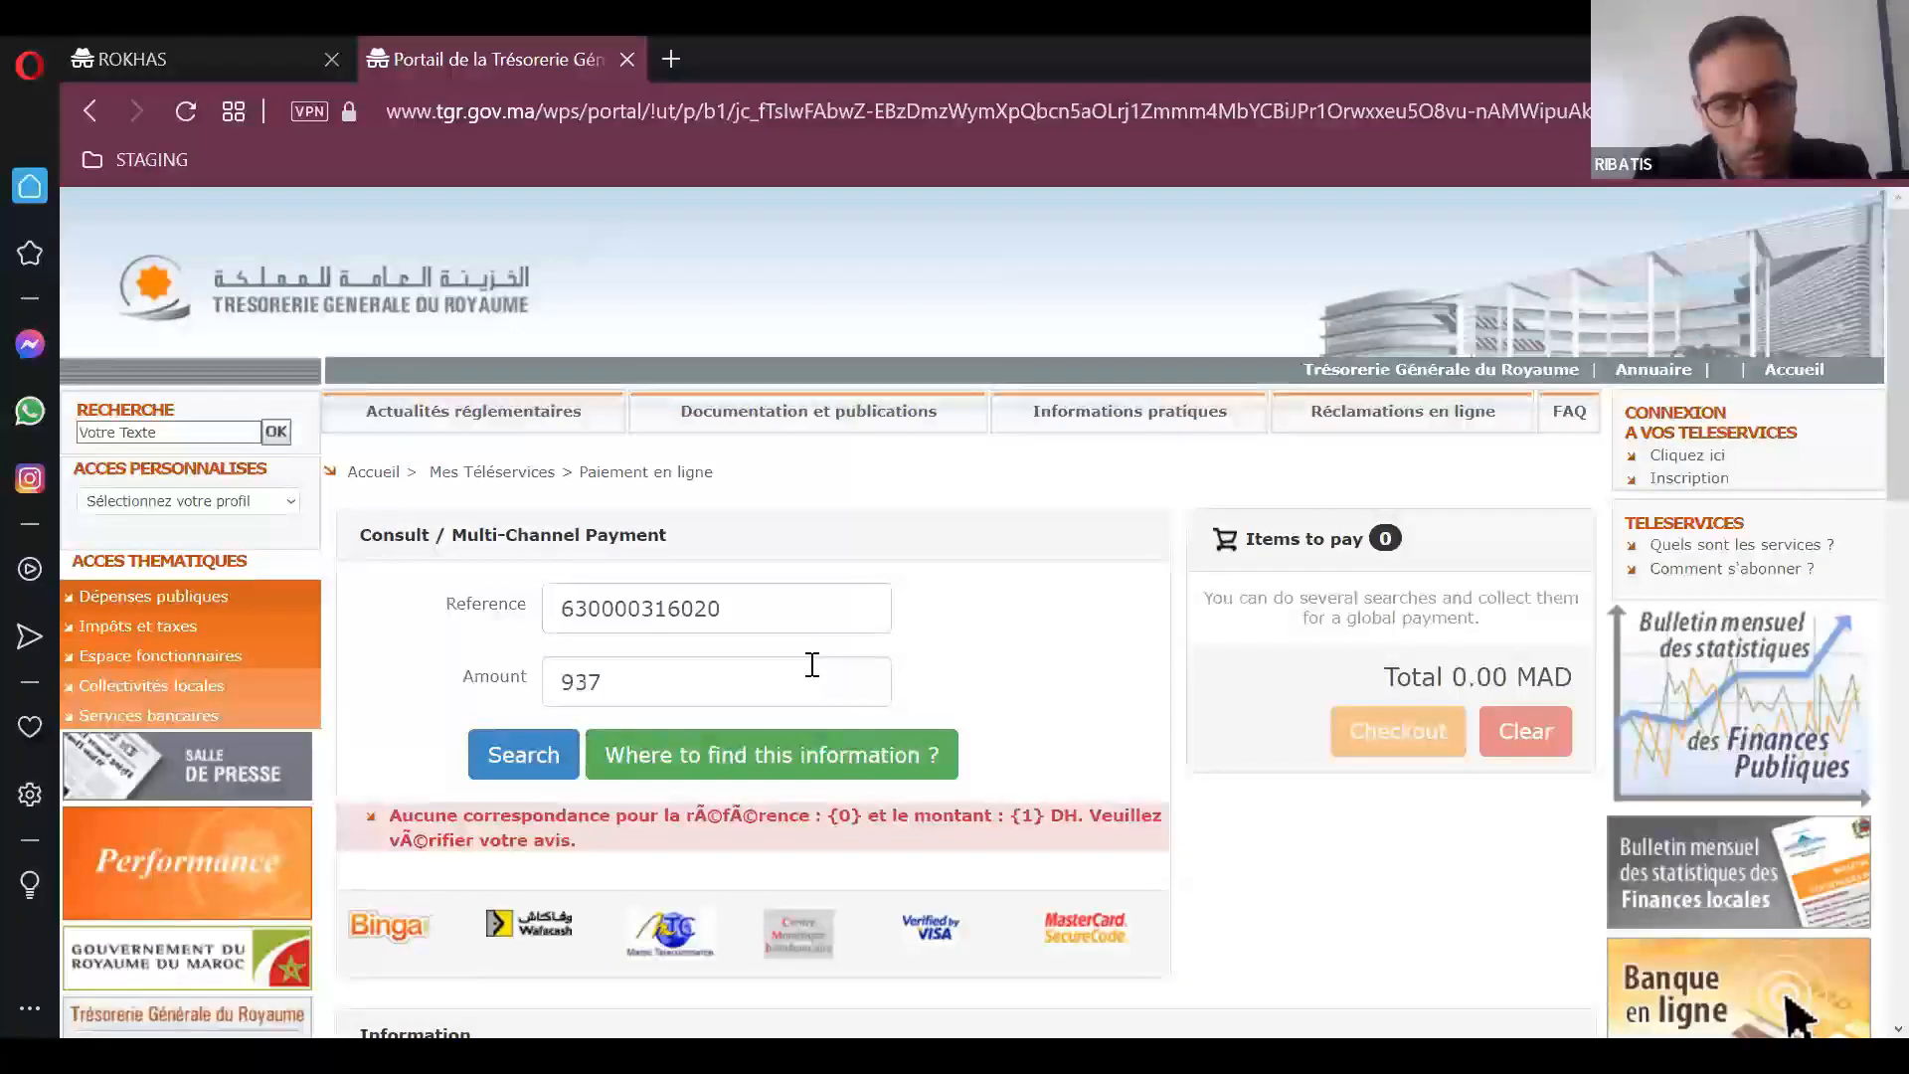
Step: Clear both the amount and the reference from the online payment form
{"action": "left_click_drag", "start_coordinate": [733, 684], "coordinate": [525, 691]}
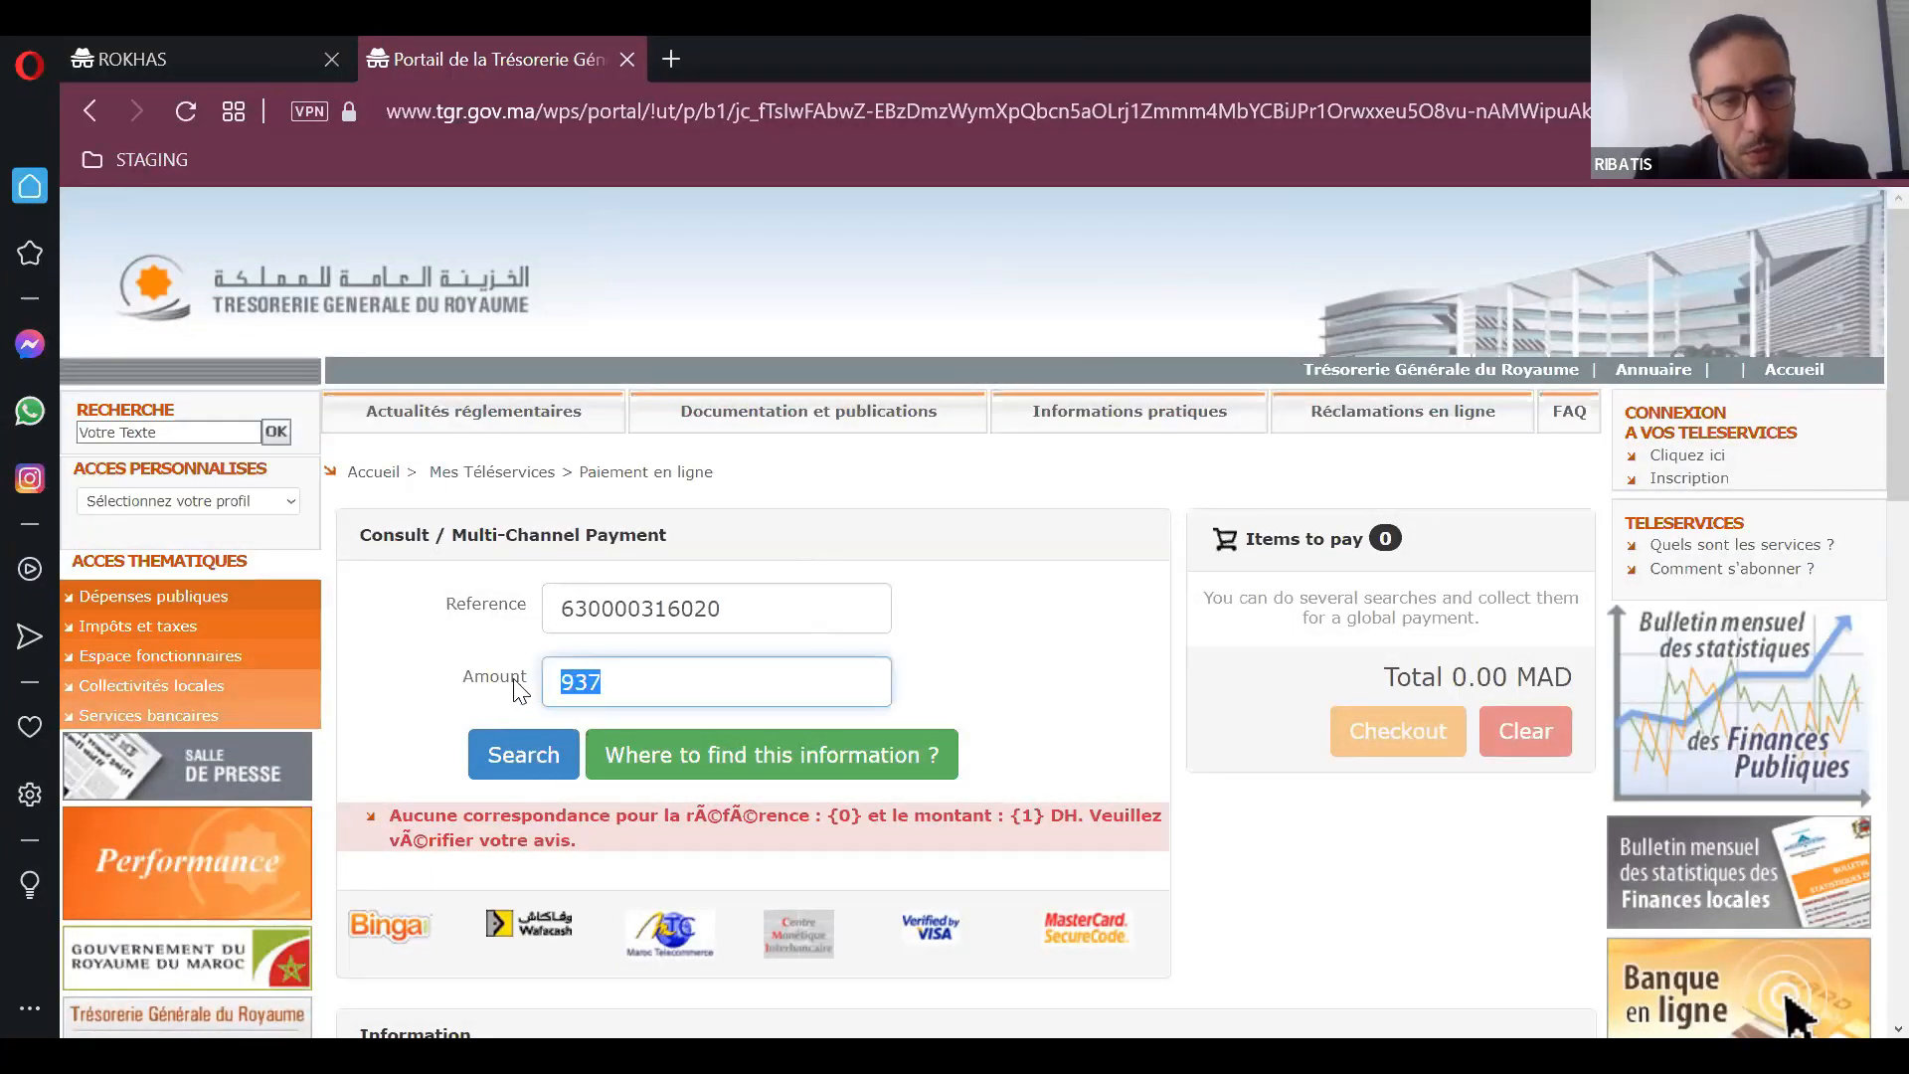
{"action": "key", "text": "BackSpace"}
{"action": "key", "text": "shift+Tab"}
{"action": "key", "text": "BackSpace"}
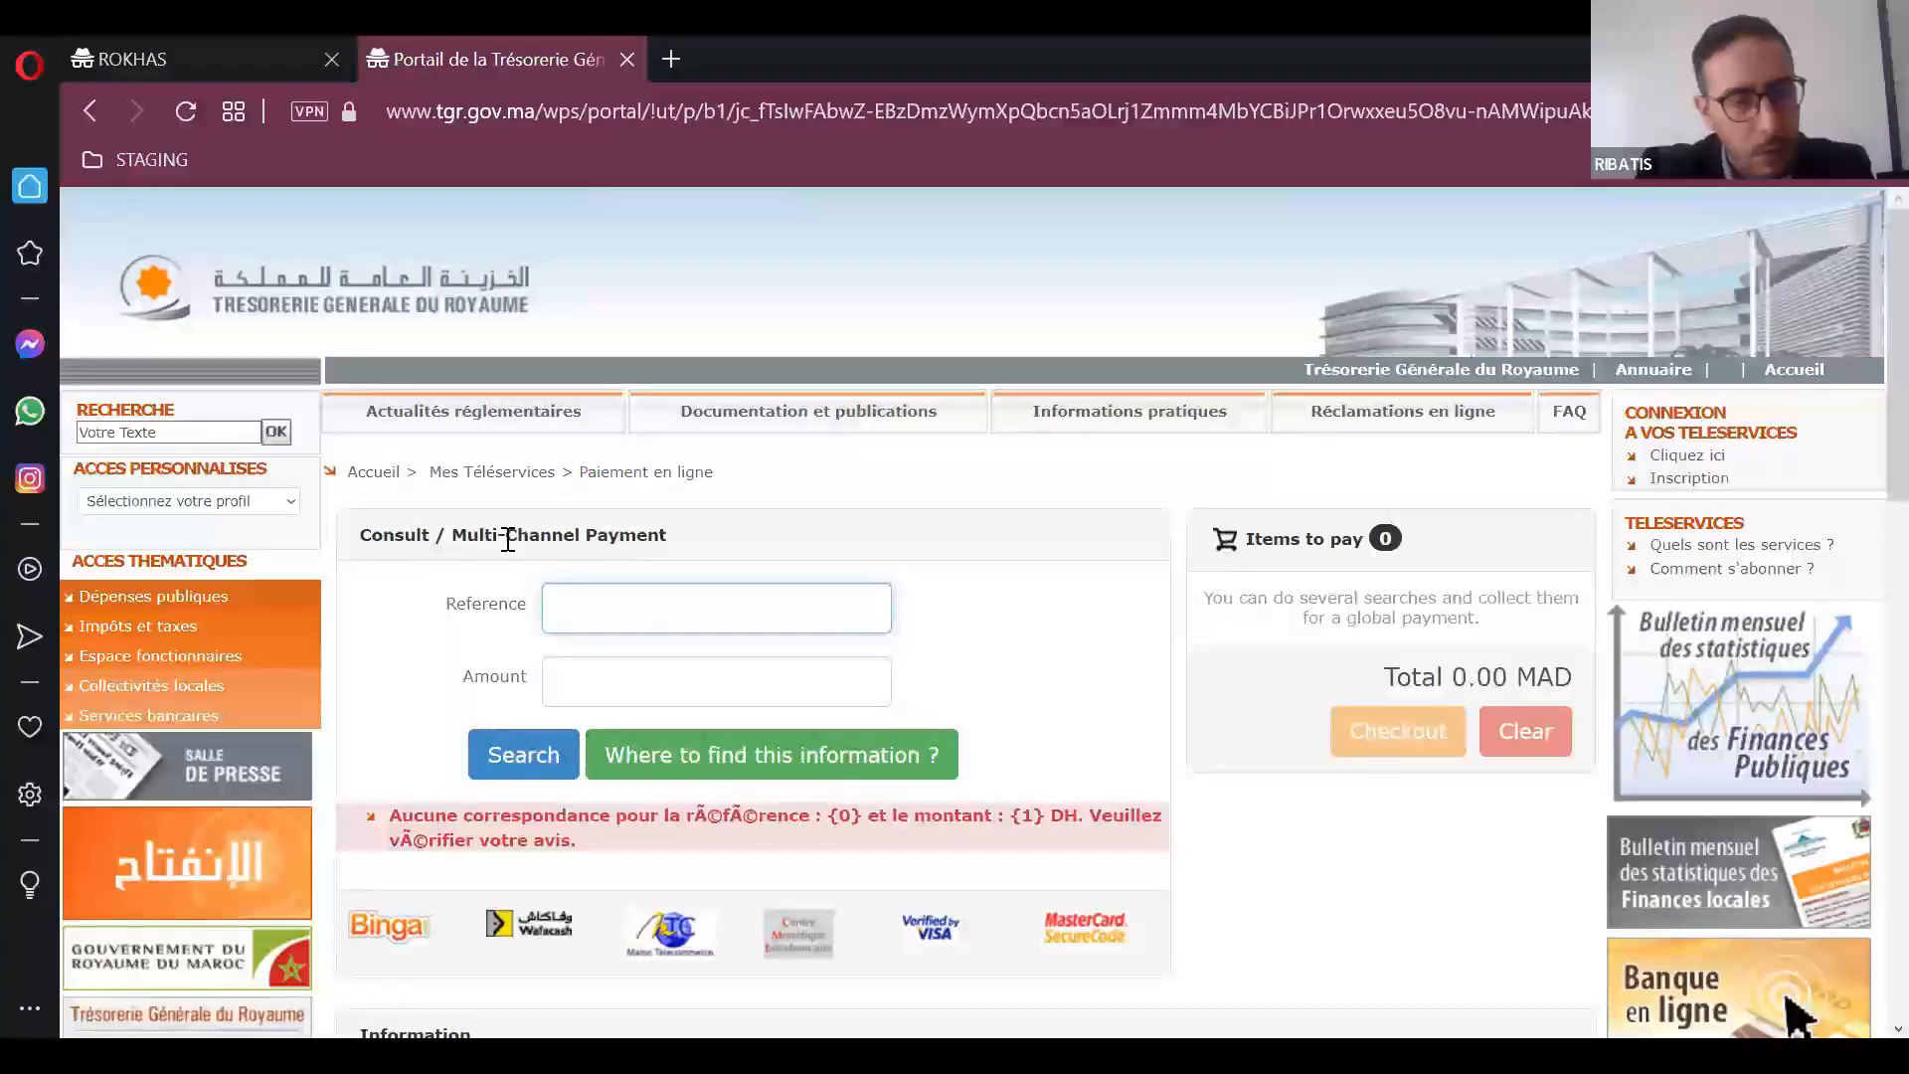
{"action": "scroll", "coordinate": [403, 388], "scroll_direction": "down", "scroll_amount": 2}
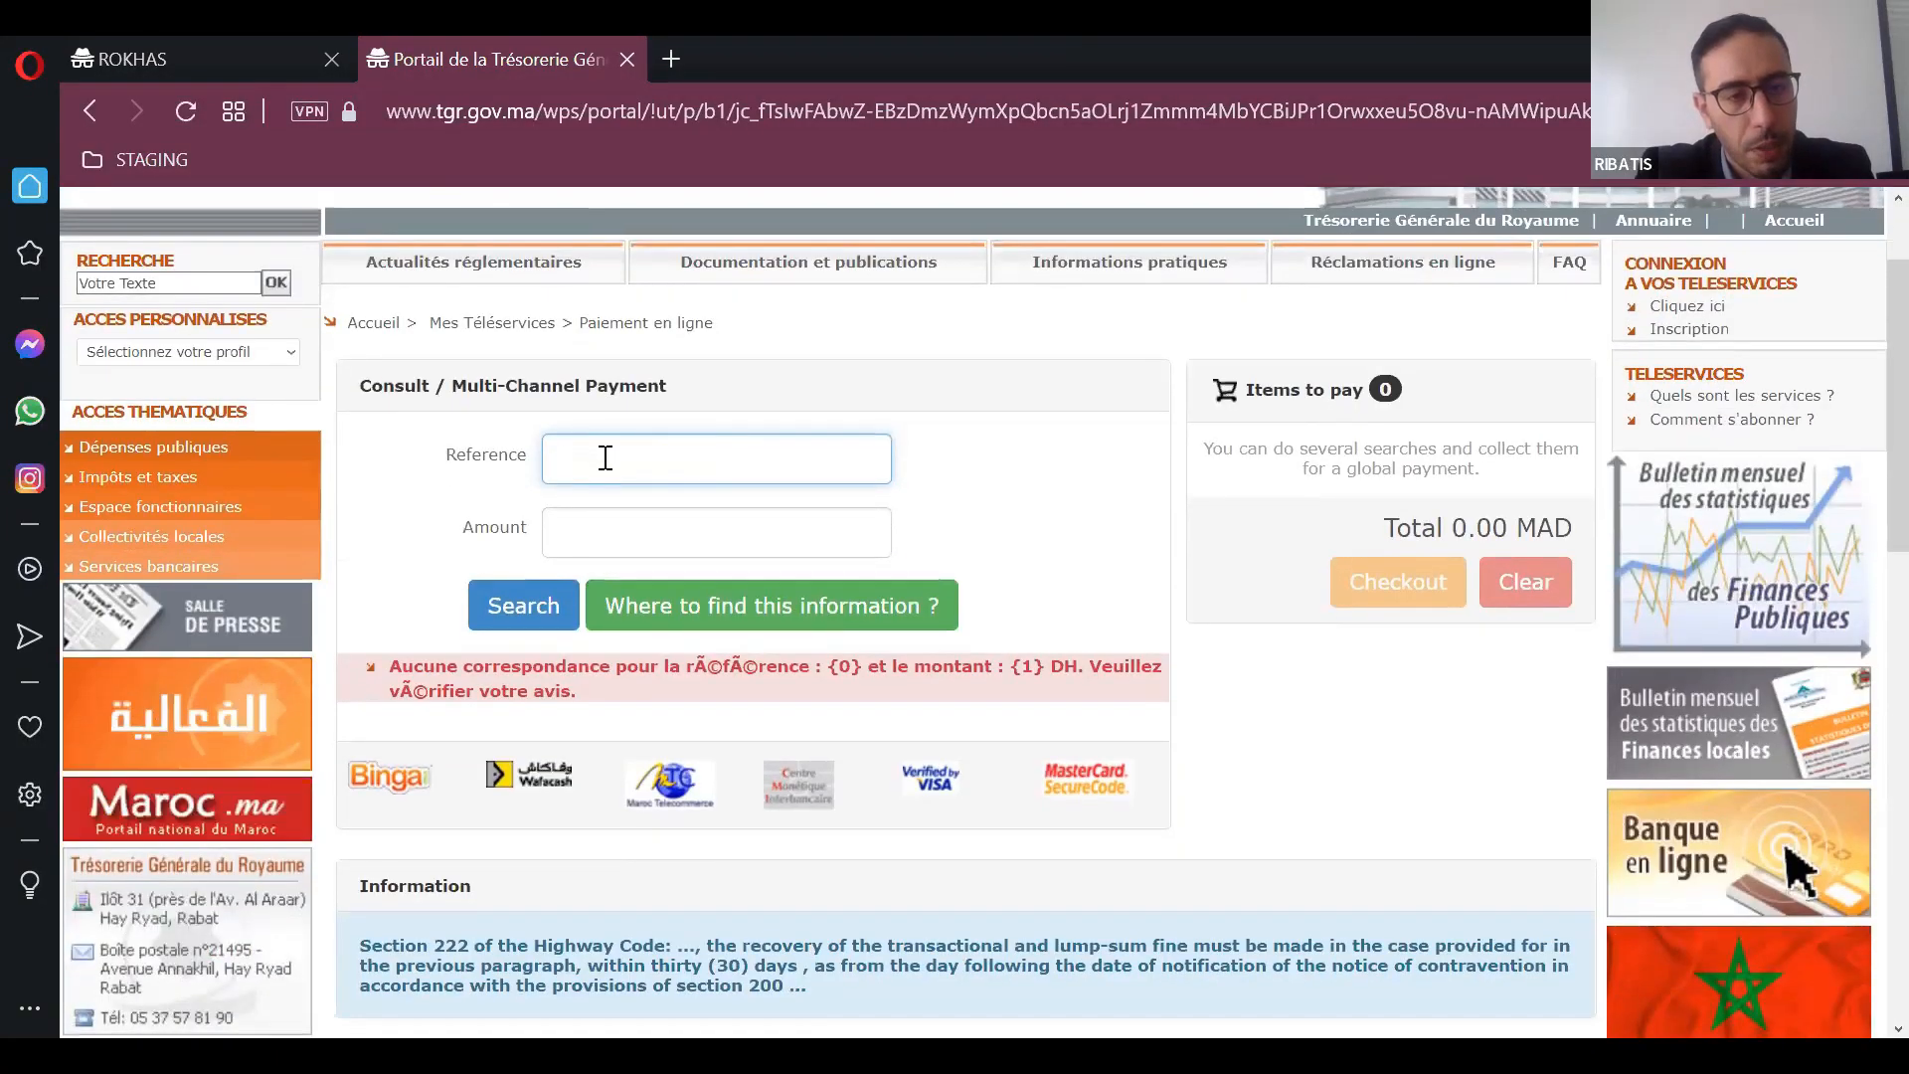
{"action": "left_click", "coordinate": [615, 503]}
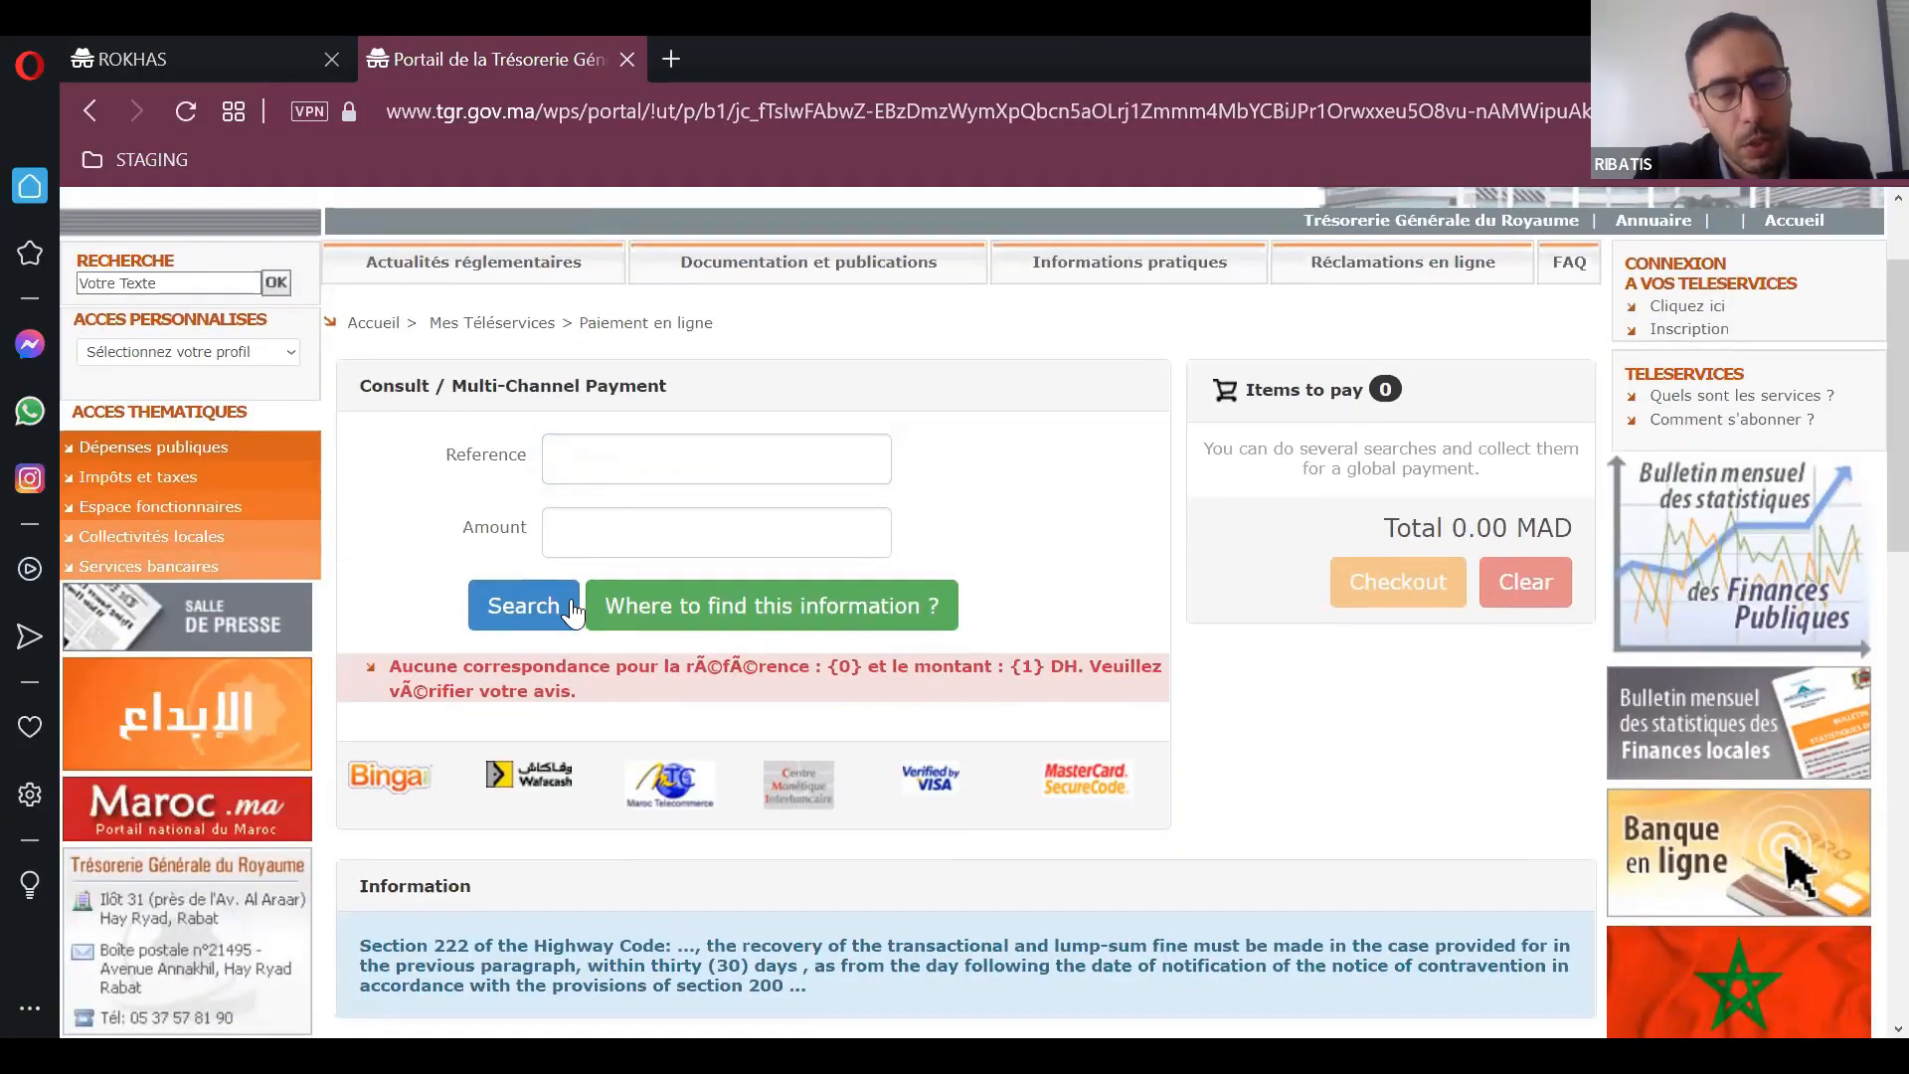